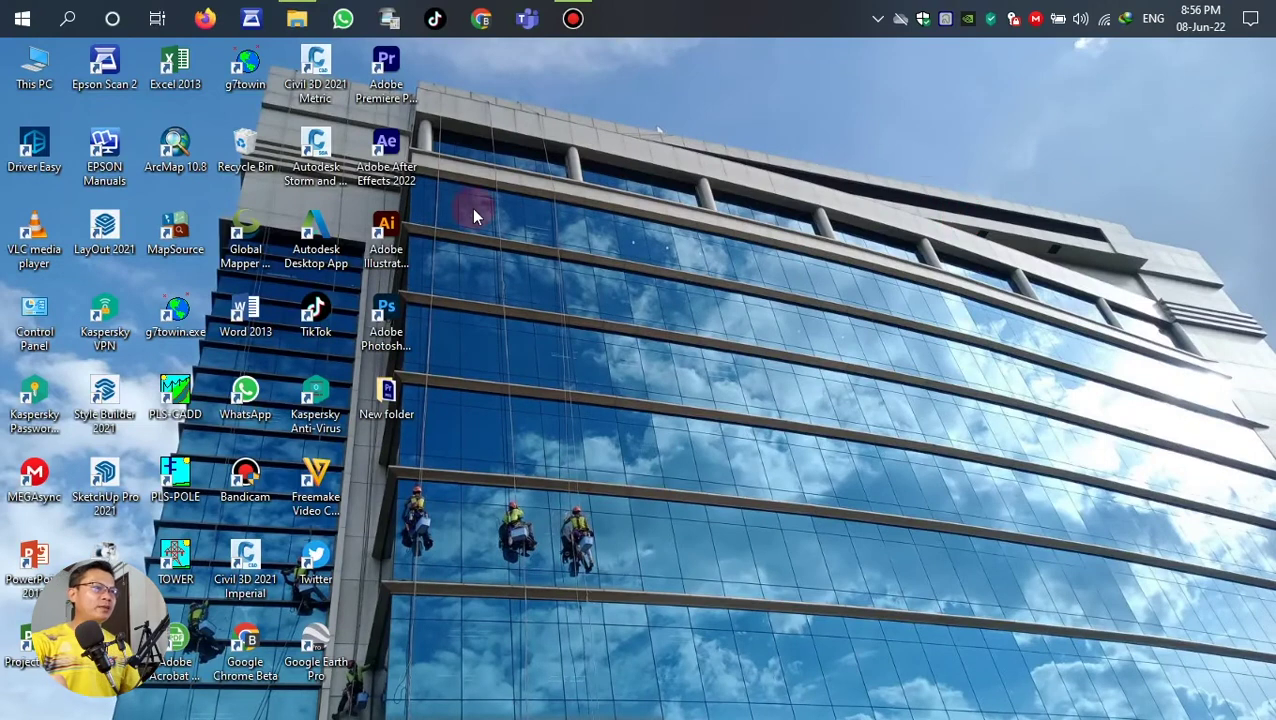
Step: Launch After Effects 2022 and start a new empty project
double_click(404, 148)
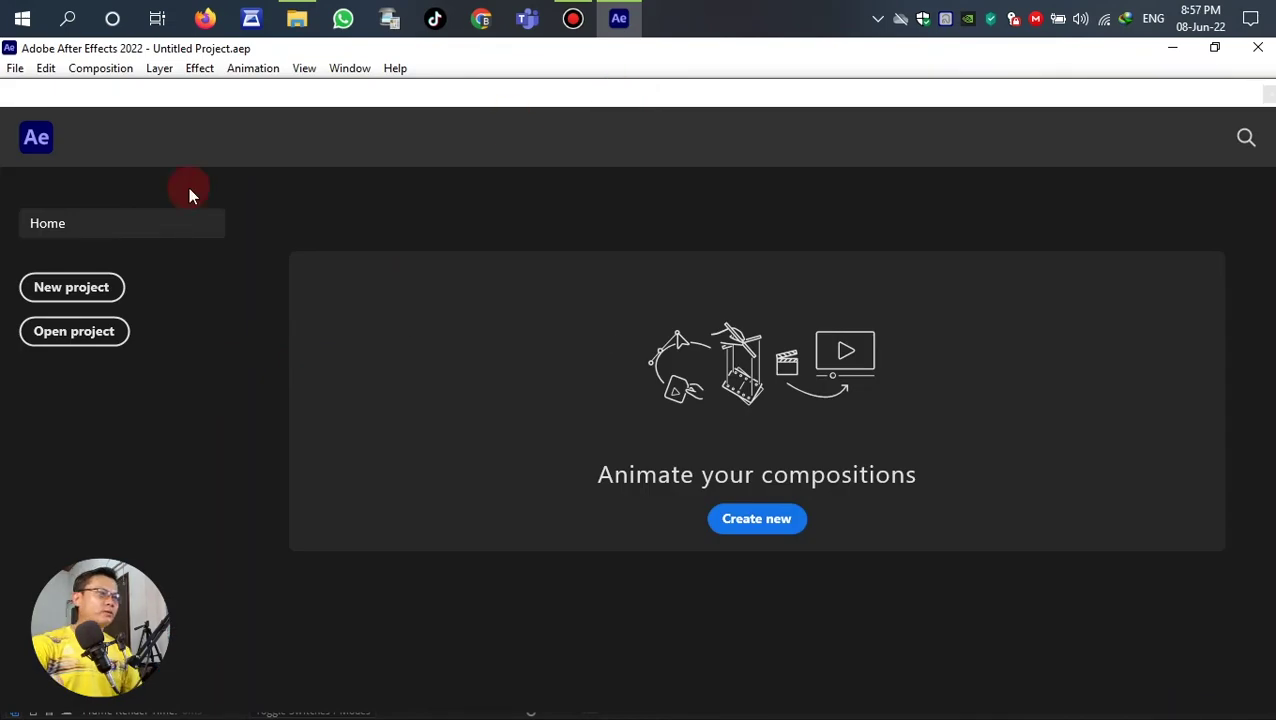
click(68, 290)
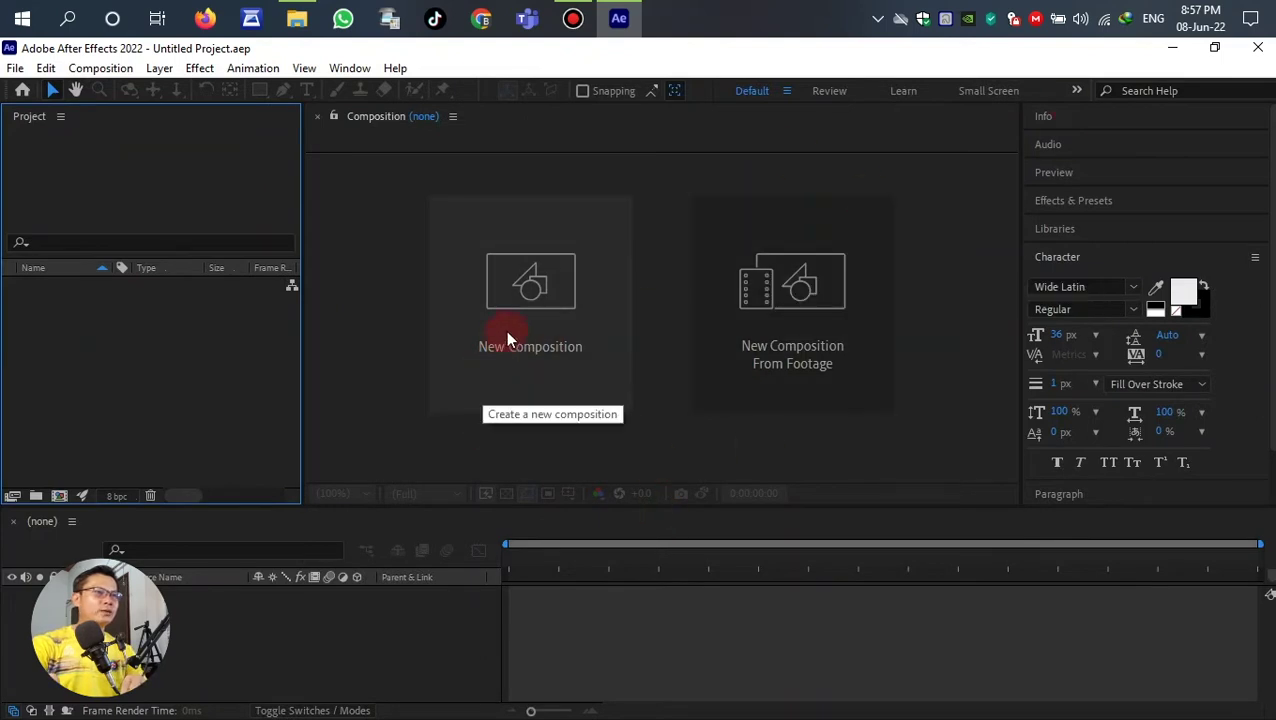
Step: Set up a new composition named 'Example Test' with the HDTV 1080 29.97 preset and Square Pixels
click(547, 295)
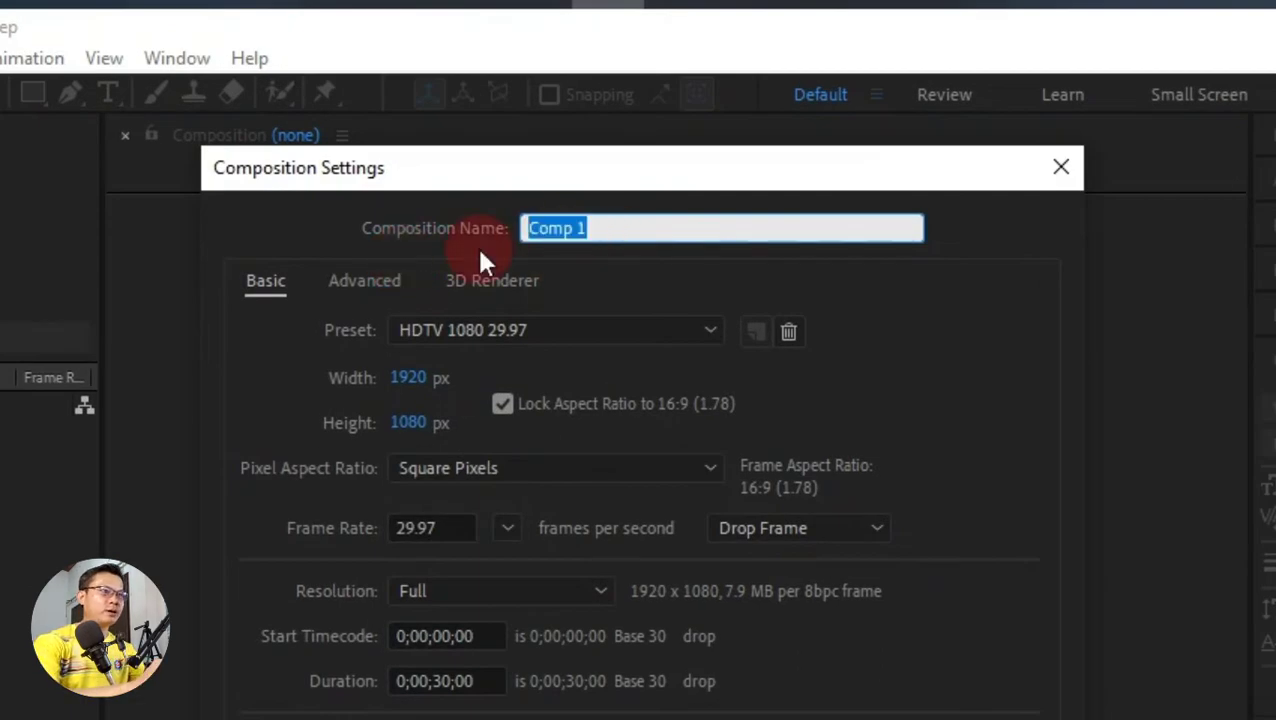
text(Ex)
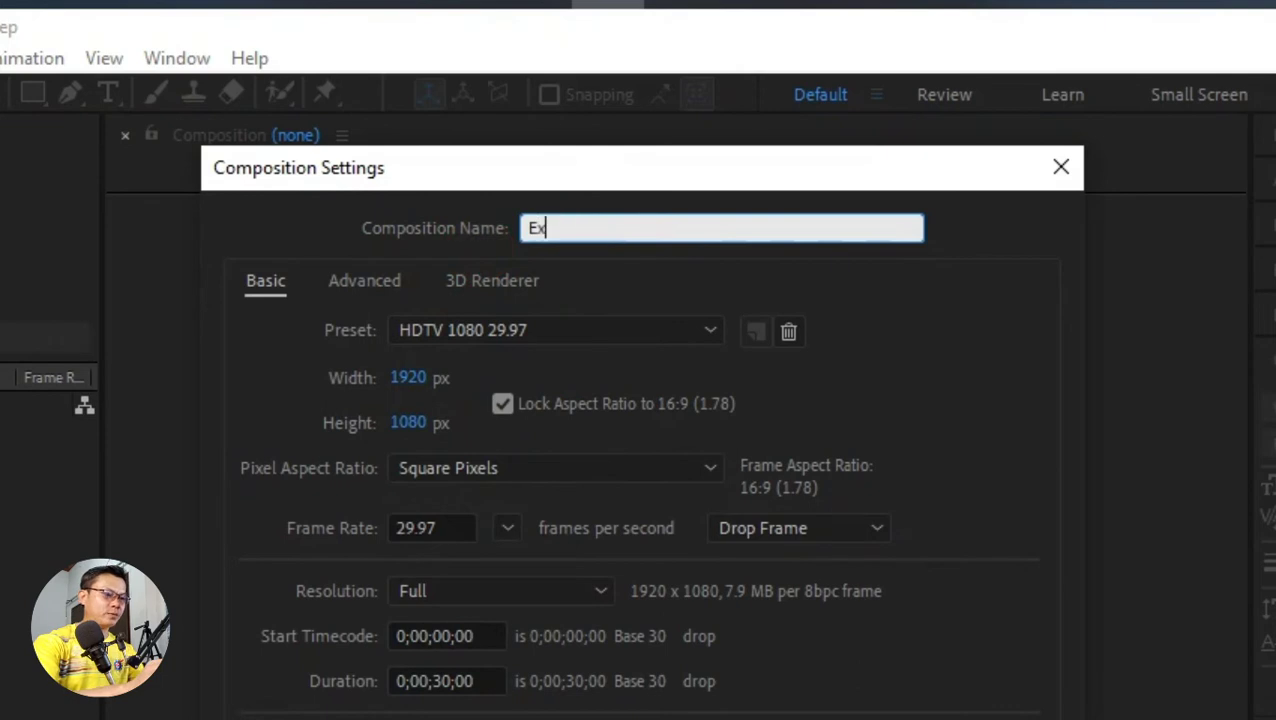
text(sa)
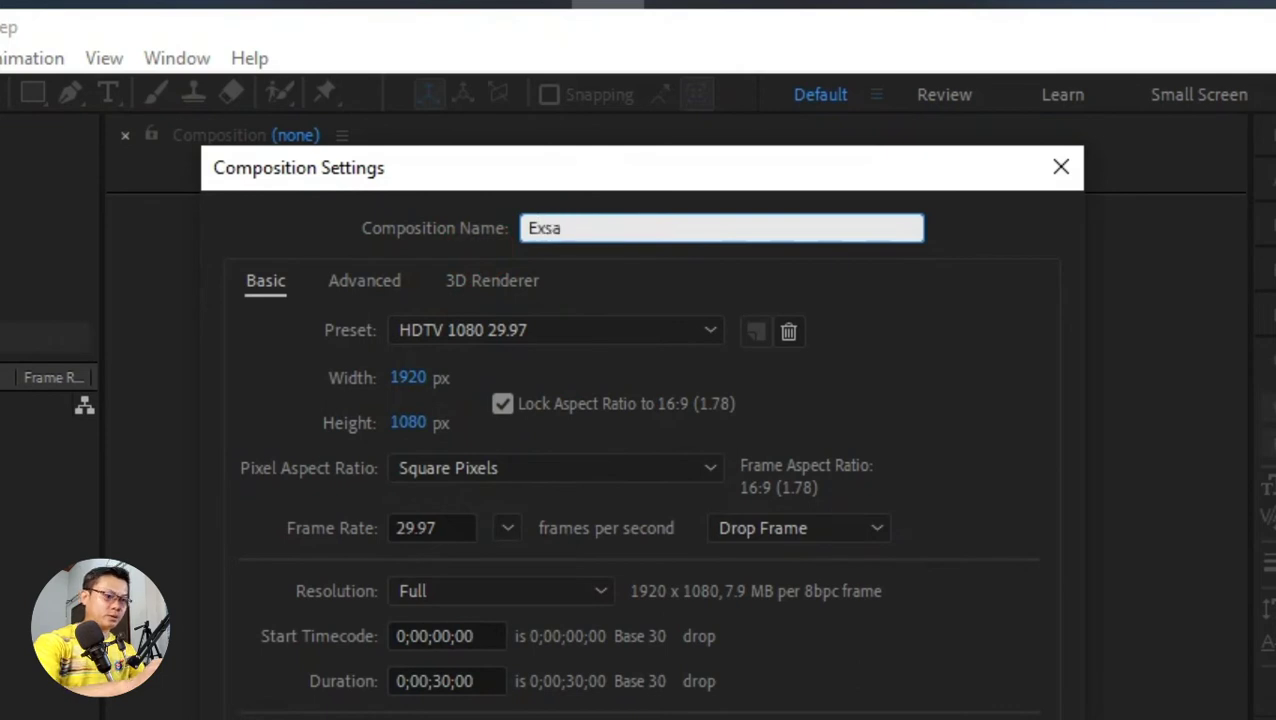
text(mp)
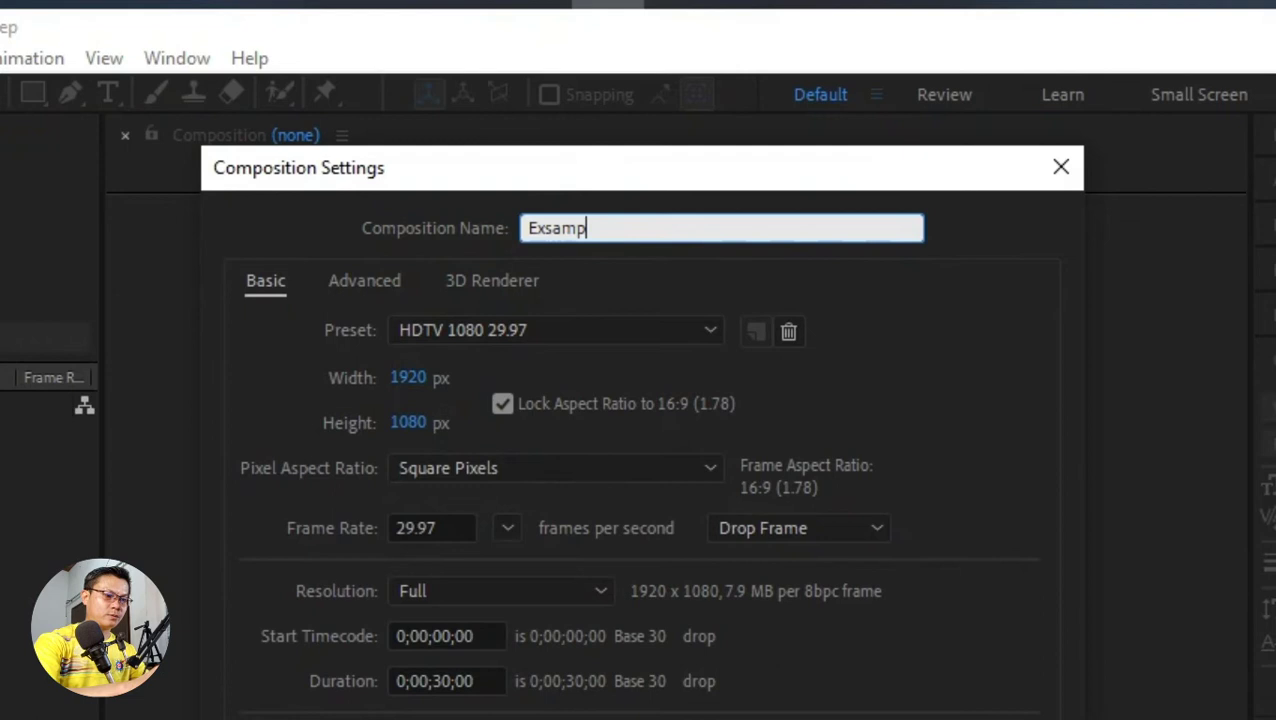
text(le Te)
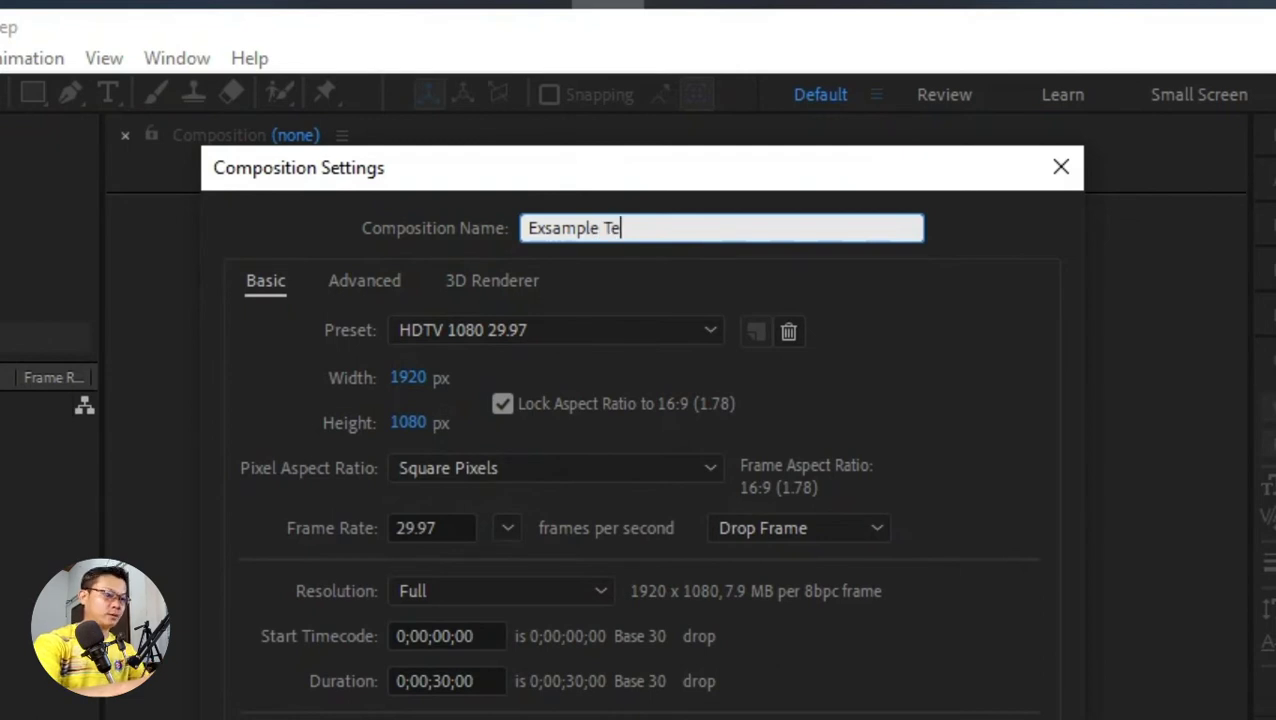
text(st)
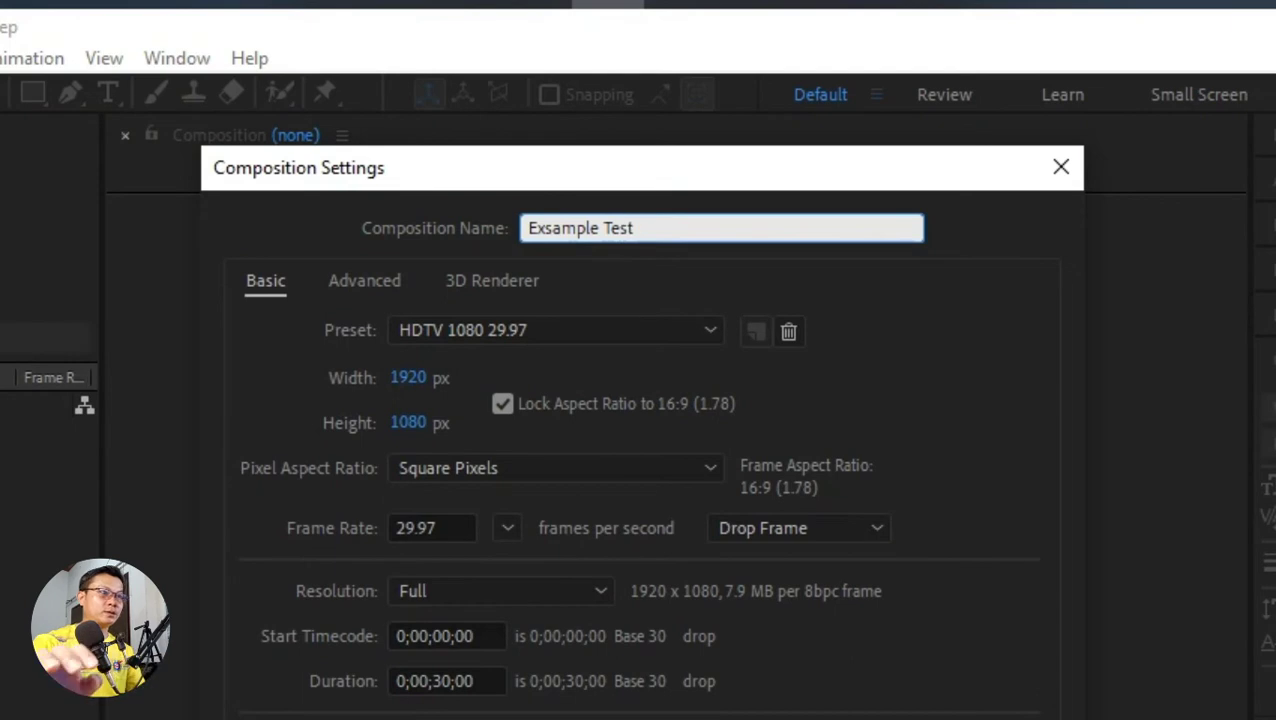
click(557, 228)
key(BackSpace)
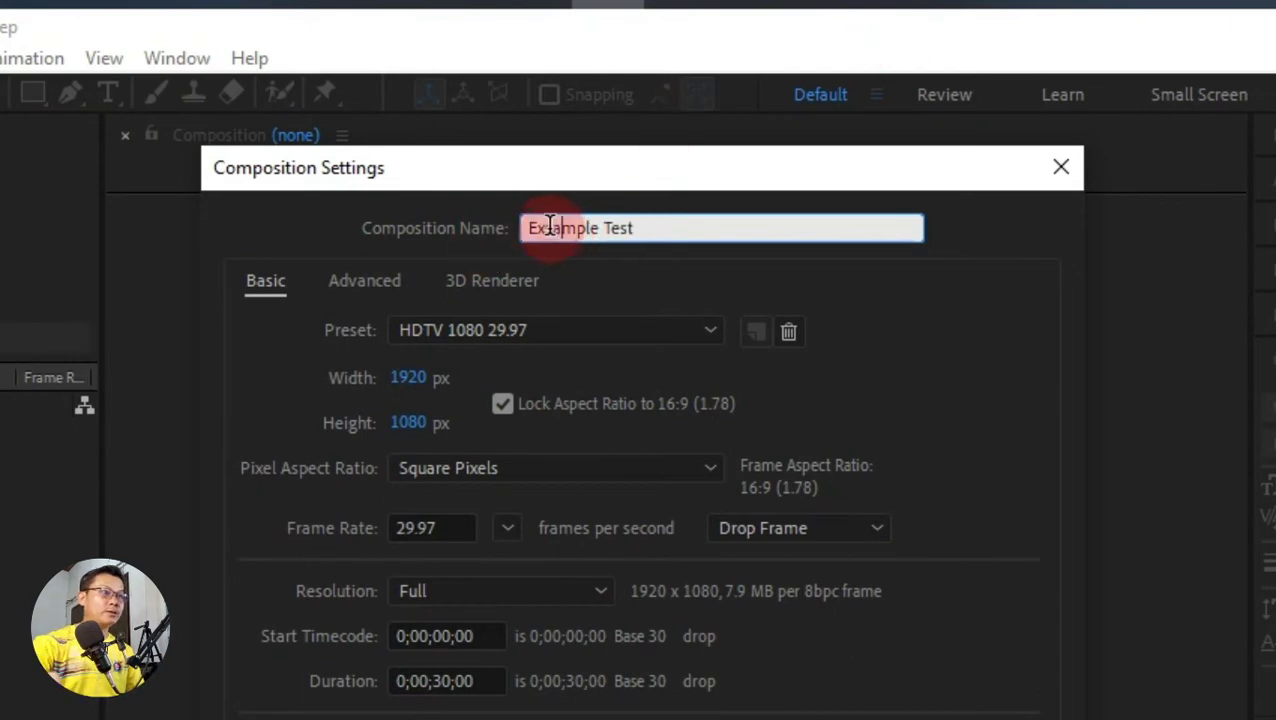
key(BackSpace)
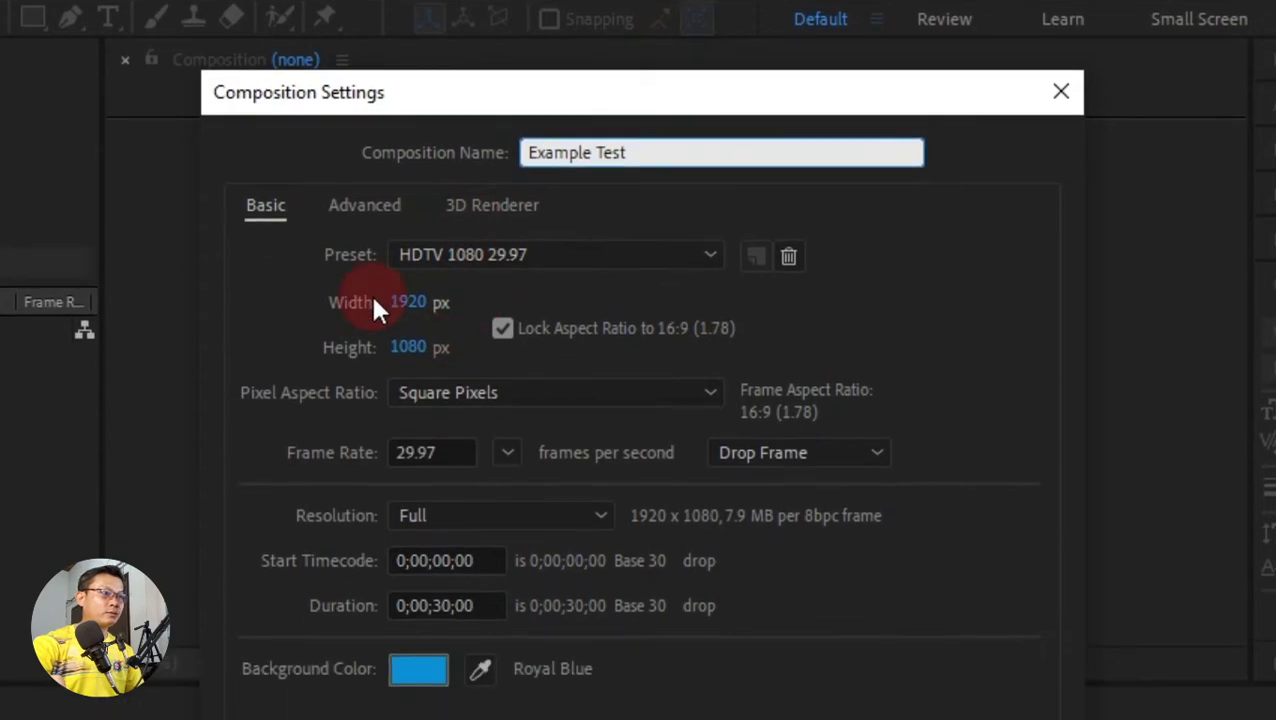
click(711, 208)
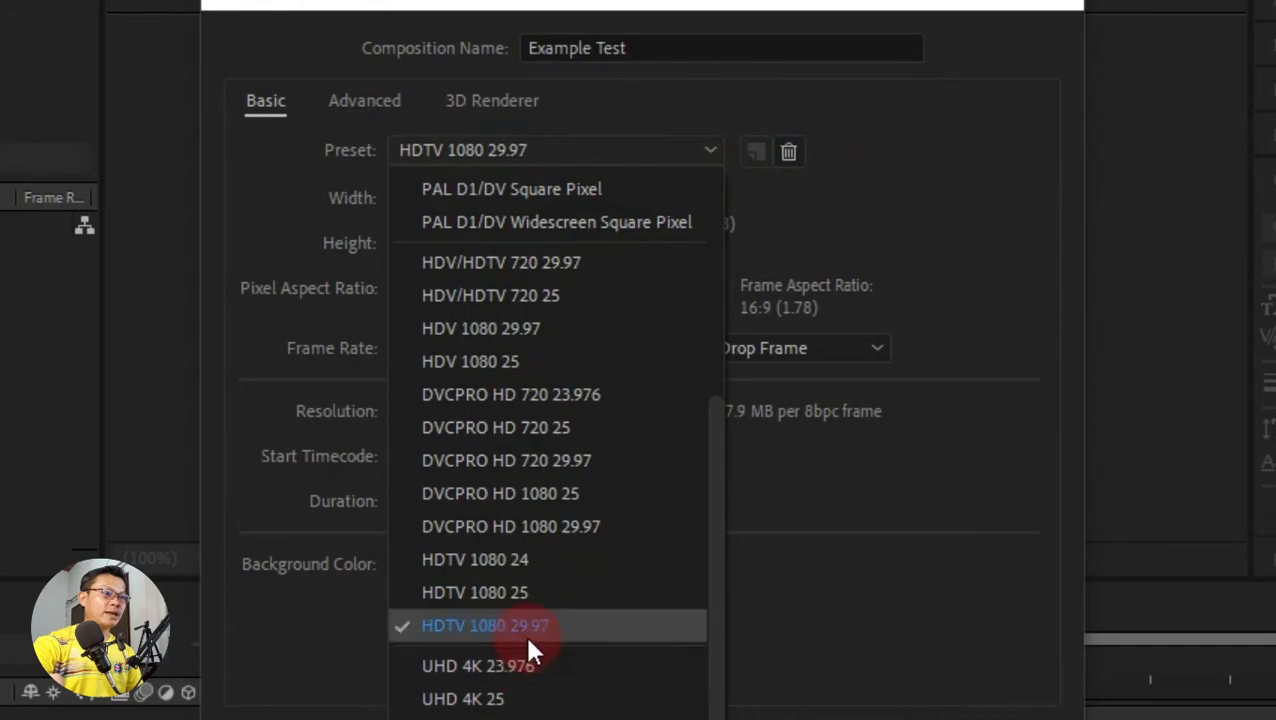
click(972, 180)
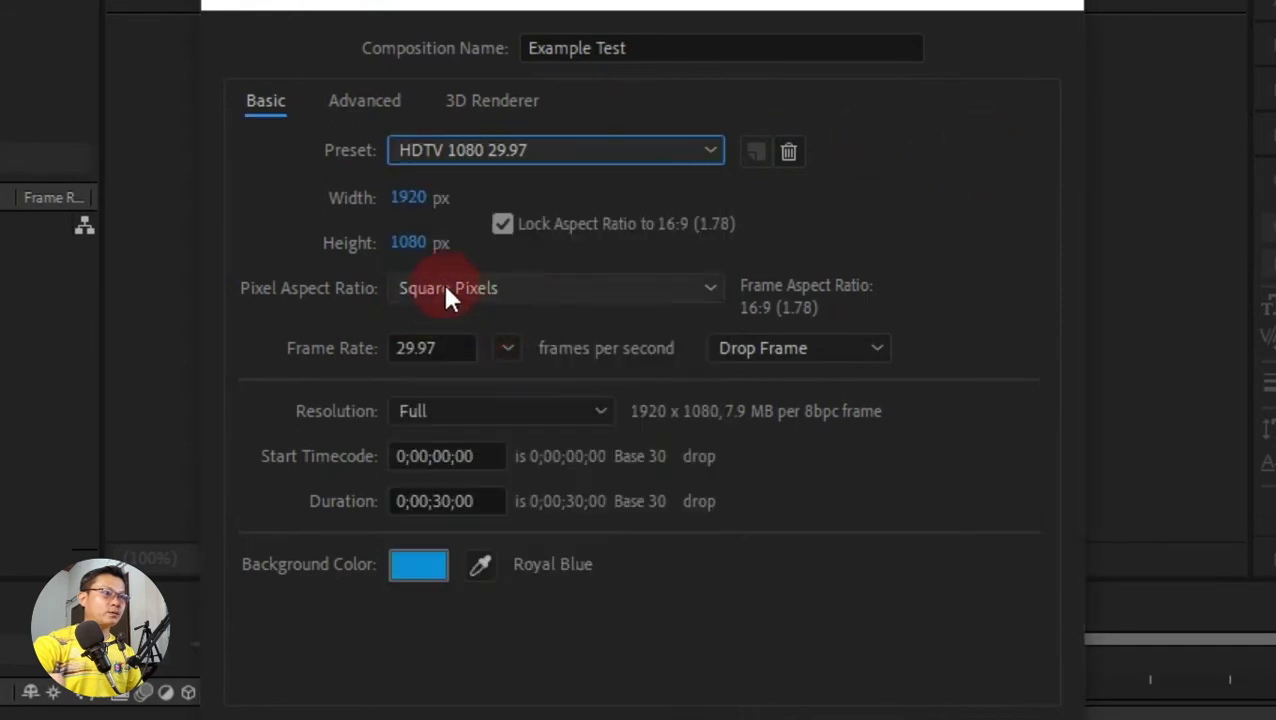
click(713, 289)
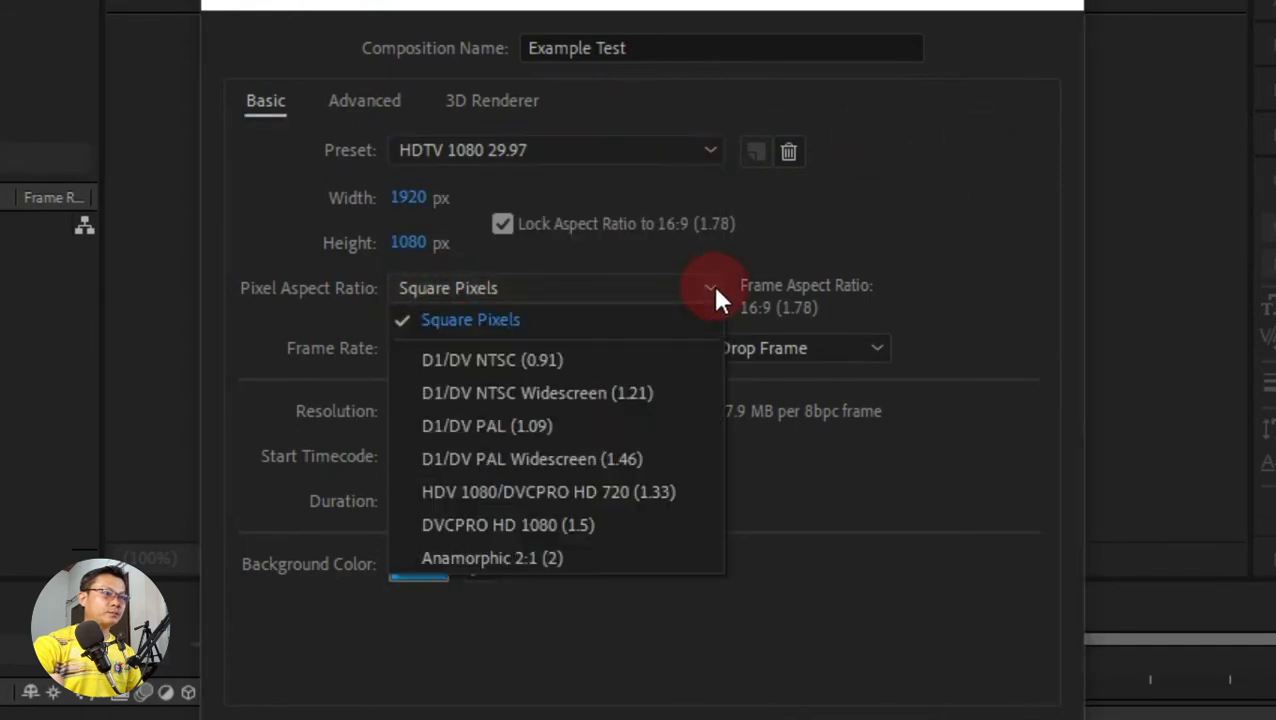
click(974, 222)
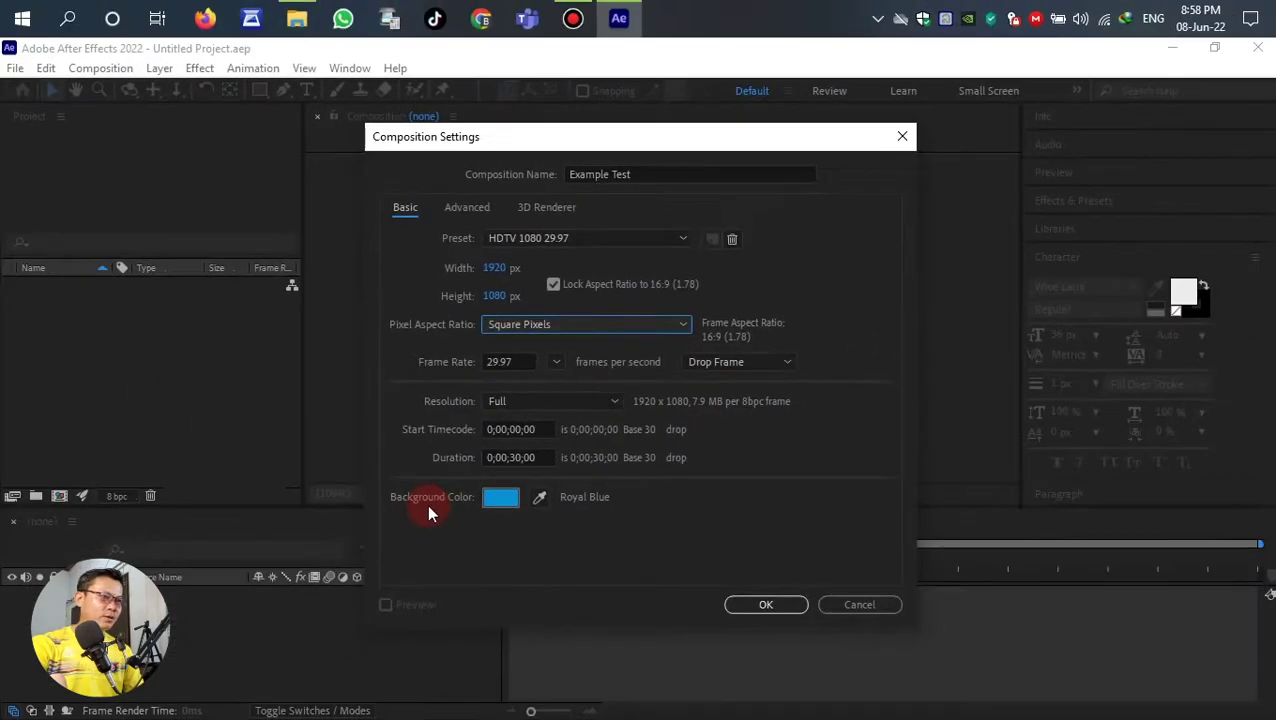
Step: Give the composition a bright 1E98D8 blue background and create Example Test
click(509, 500)
drag(620, 365, 622, 306)
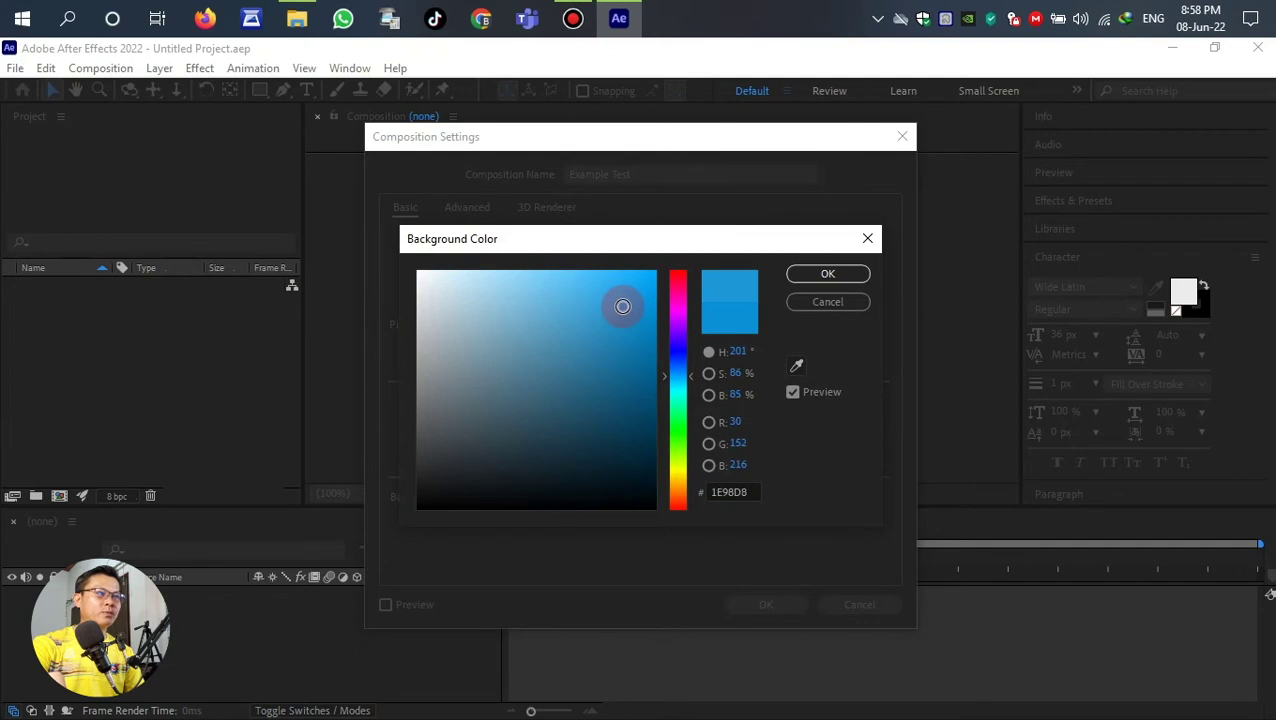
click(821, 274)
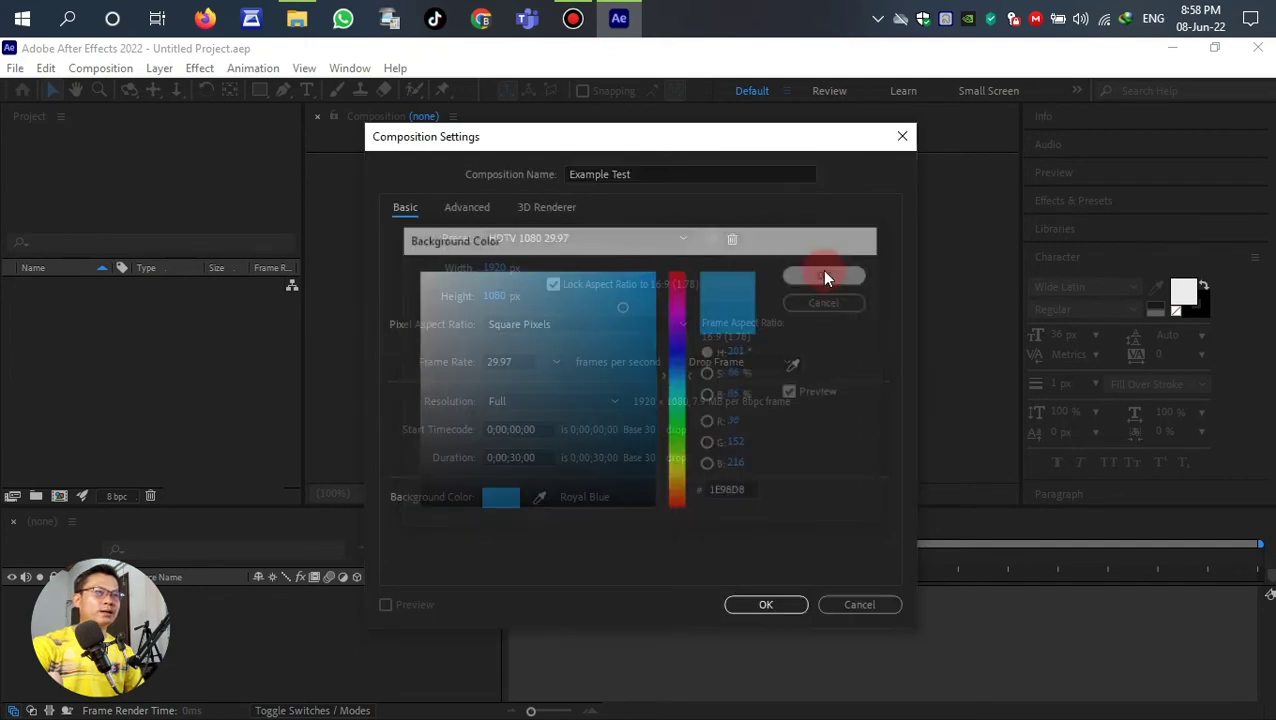
click(762, 605)
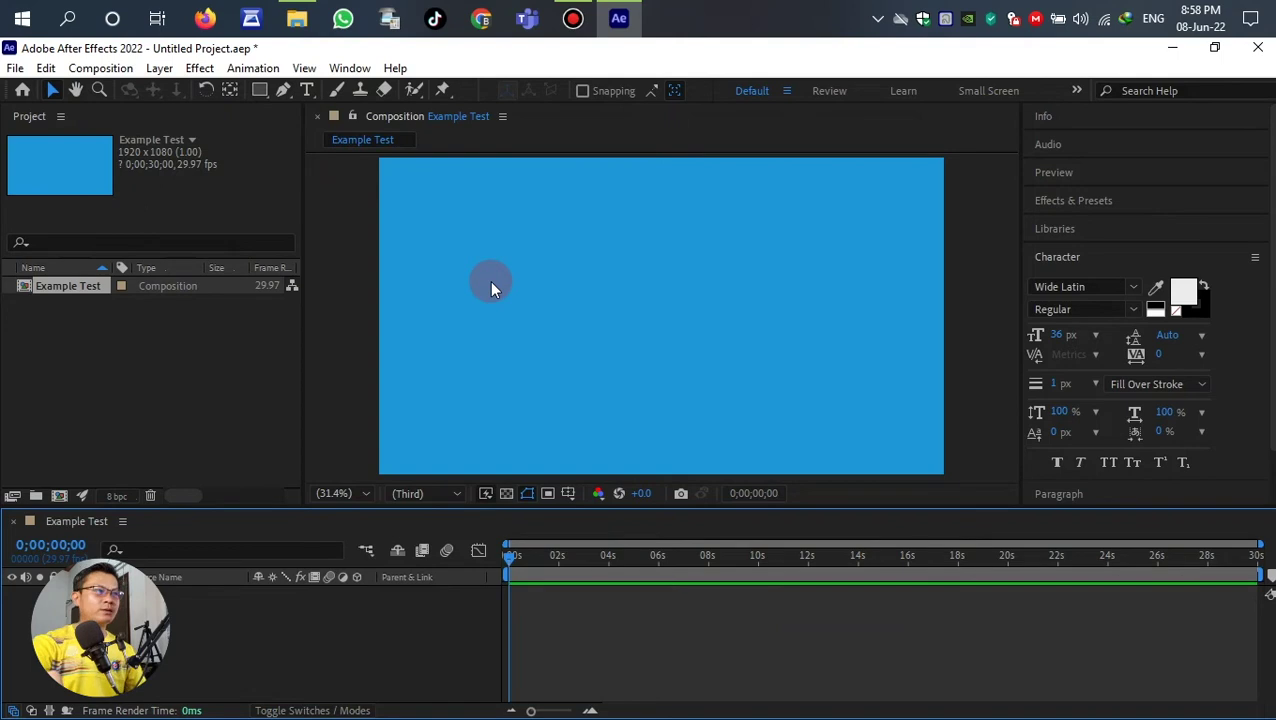
Step: Add a text layer with the creator's name mid-frame and stretch it vertically
click(308, 91)
click(562, 278)
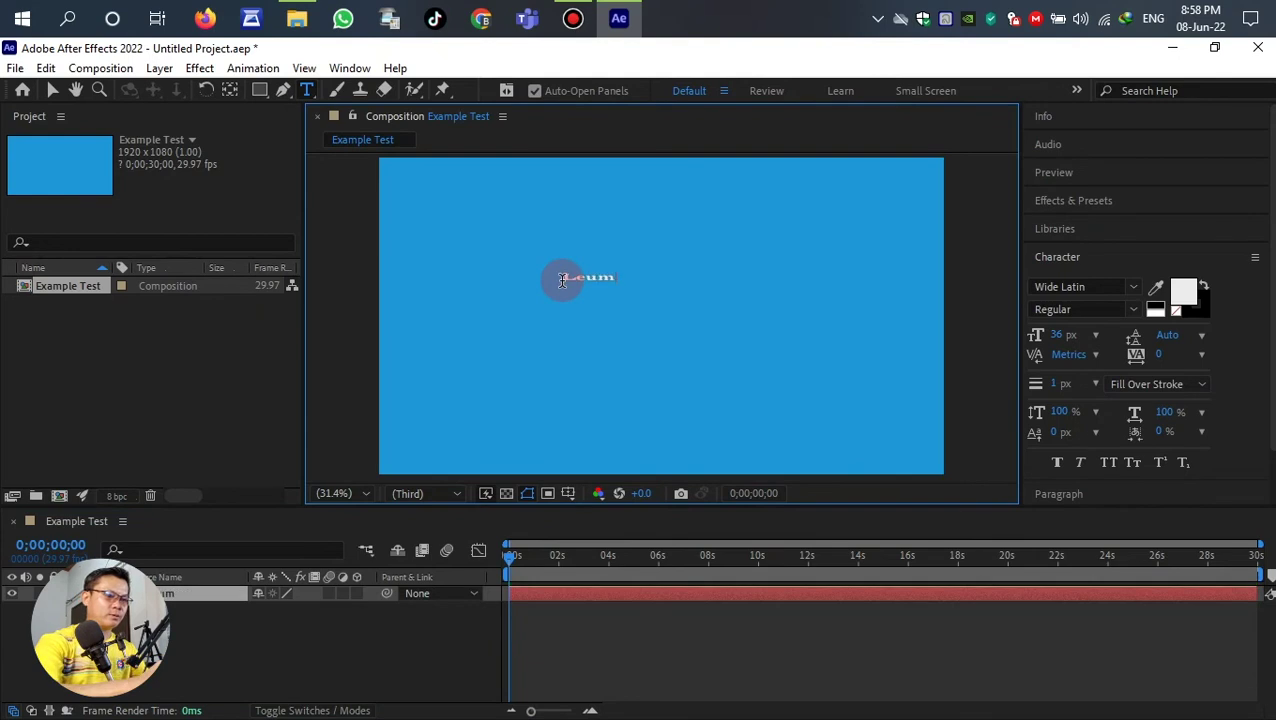
text(Leum nan)
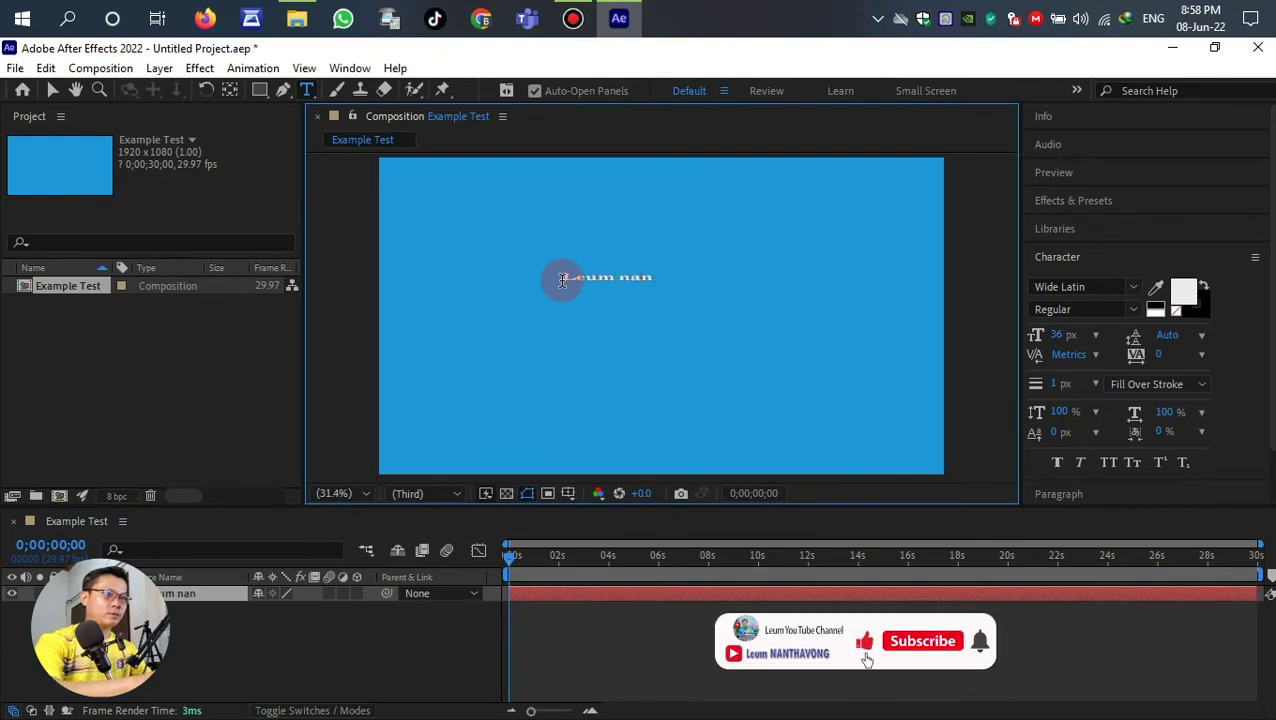
key(BackSpace)
key(BackSpace)
key(BackSpace)
text(N)
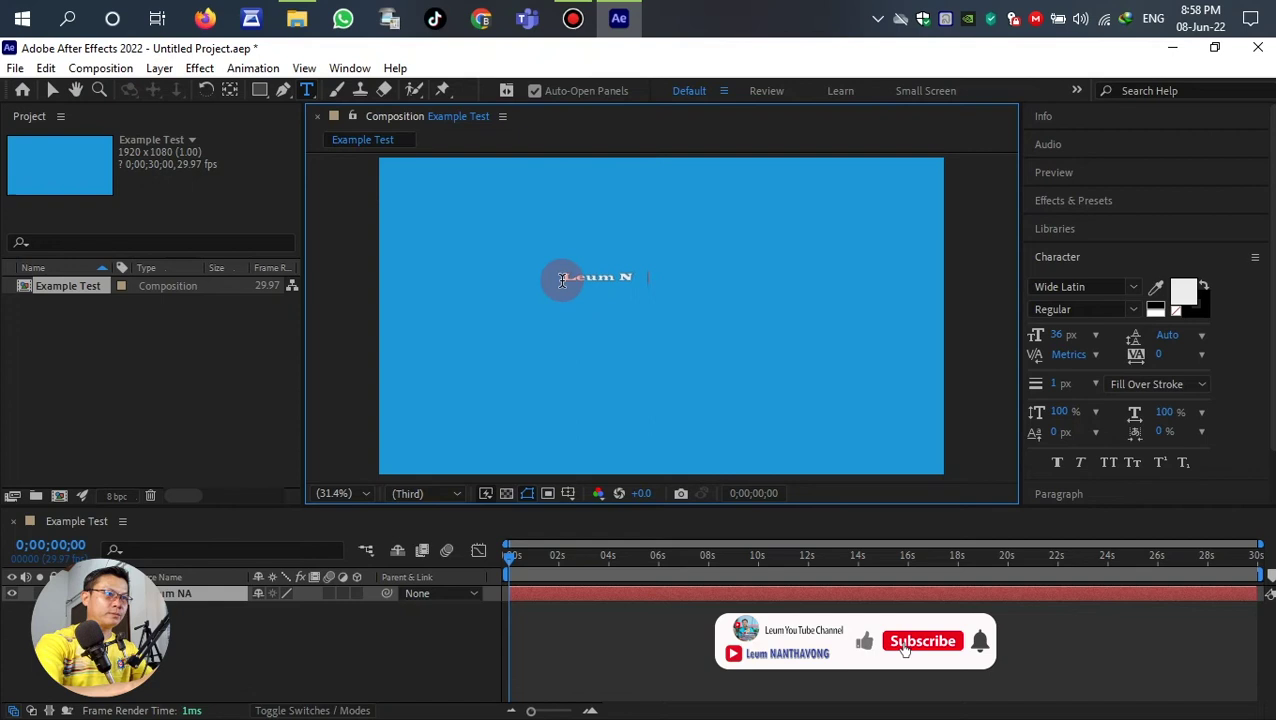
text(ANTHAVONG)
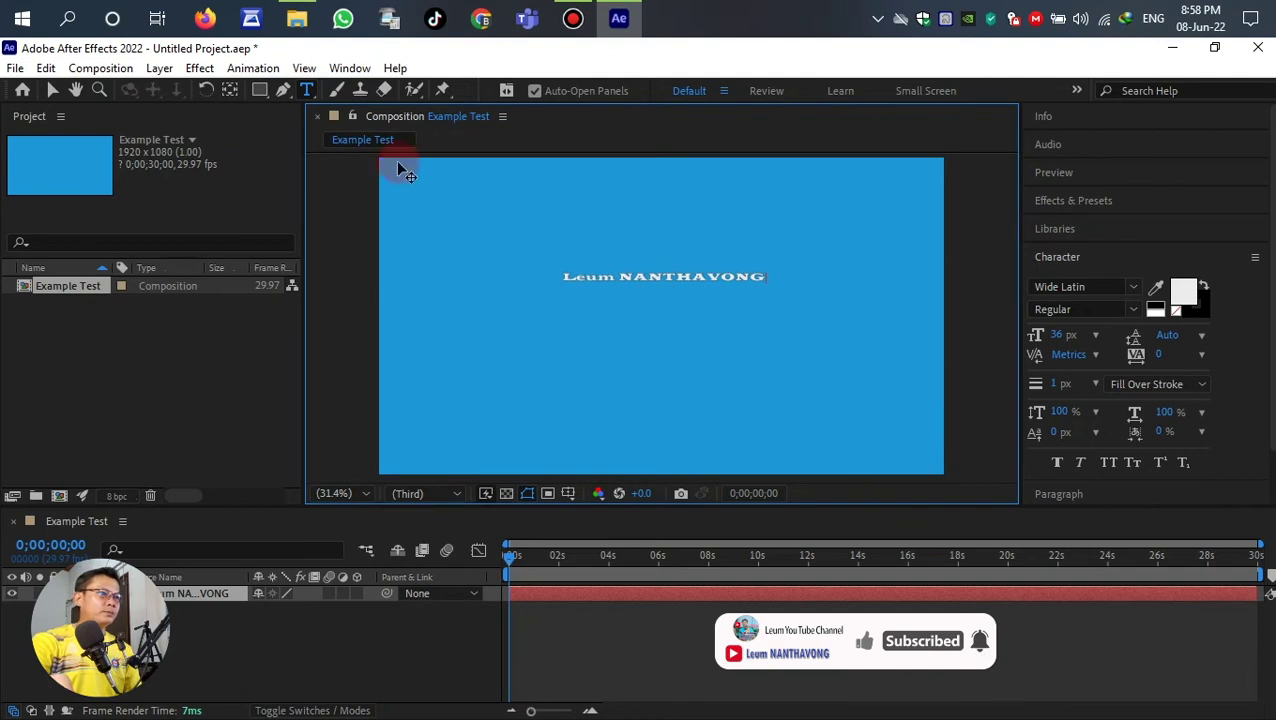
click(52, 90)
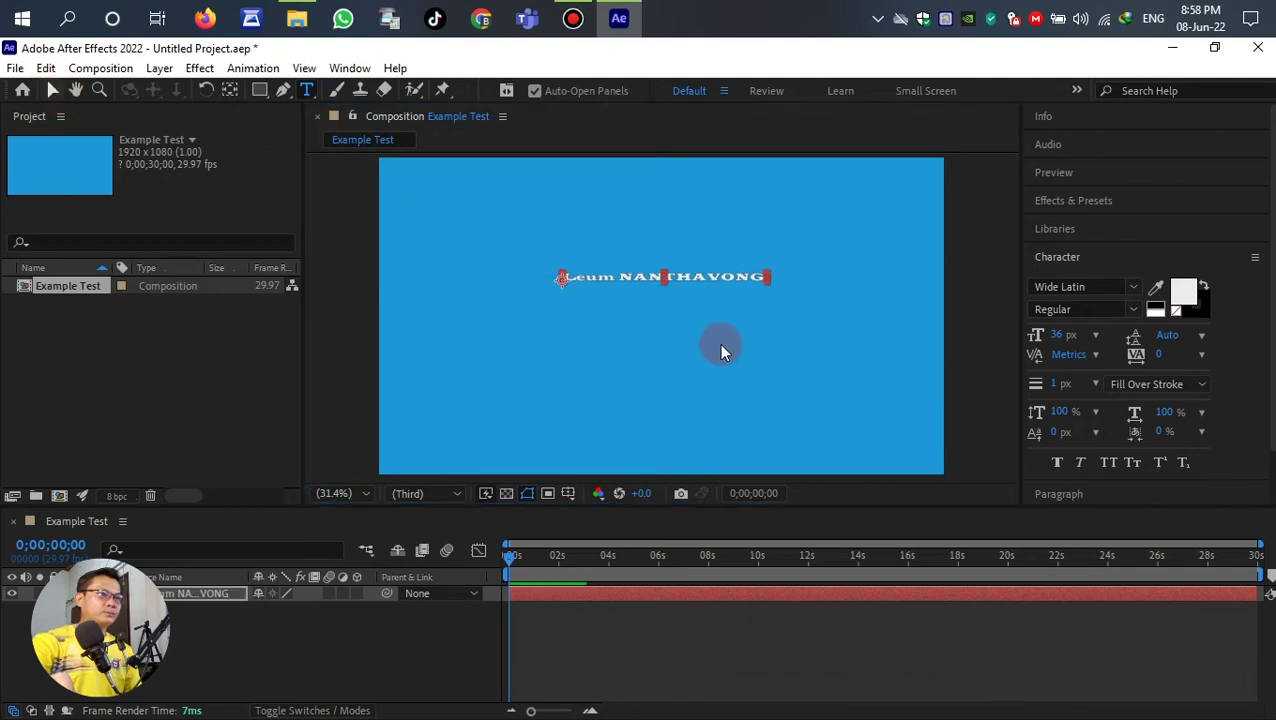
click(661, 281)
drag(668, 313, 624, 312)
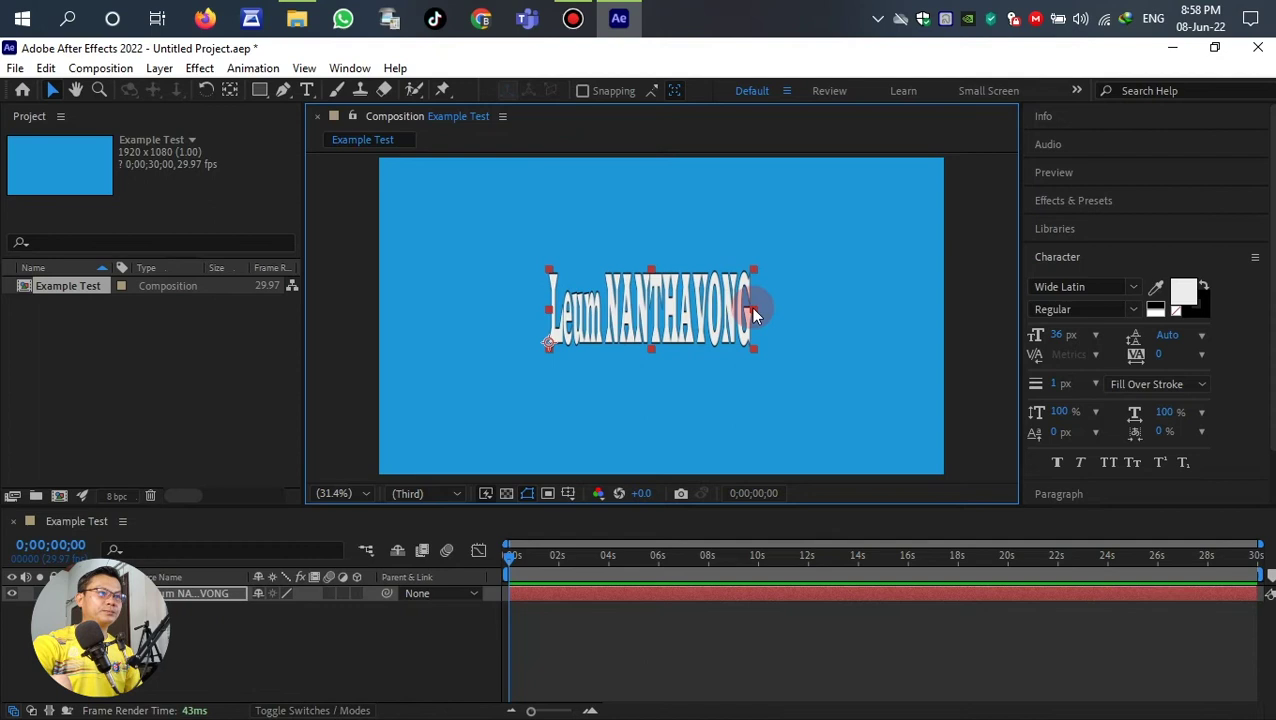
Step: Enlarge the name text to 188.9, 728.7% scale and move it toward the frame's top
click(228, 647)
click(180, 593)
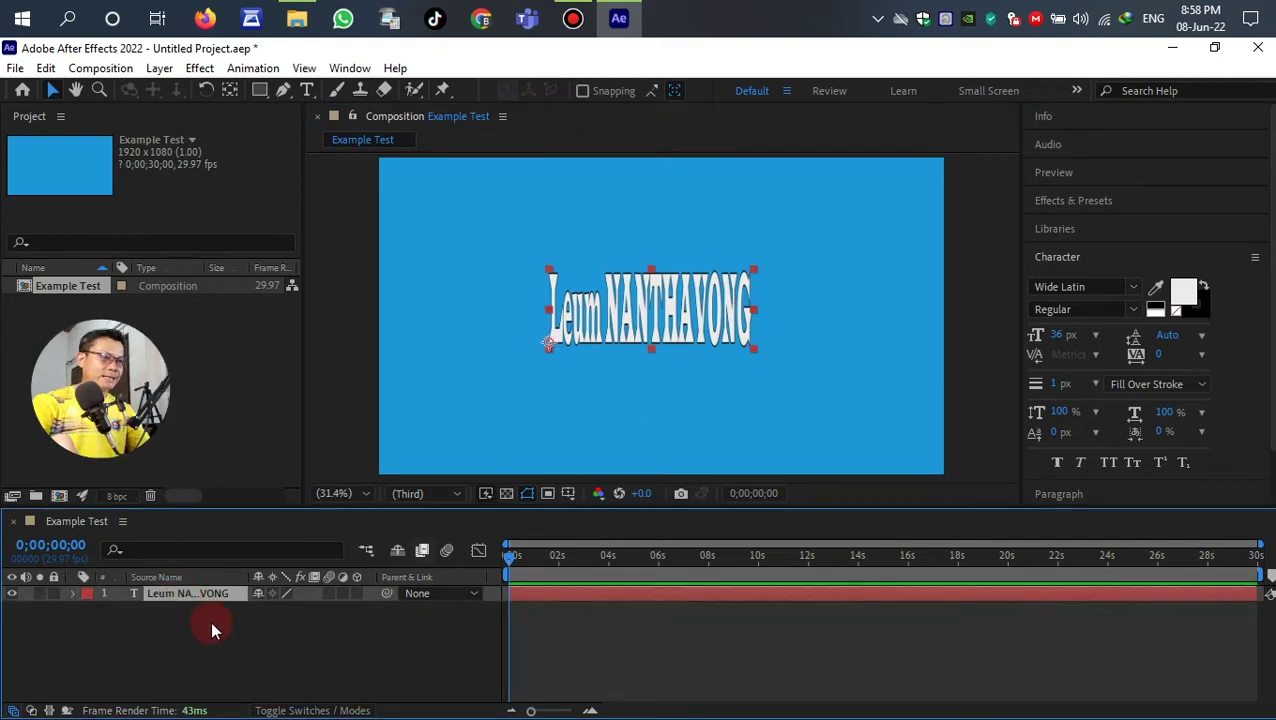
key(s)
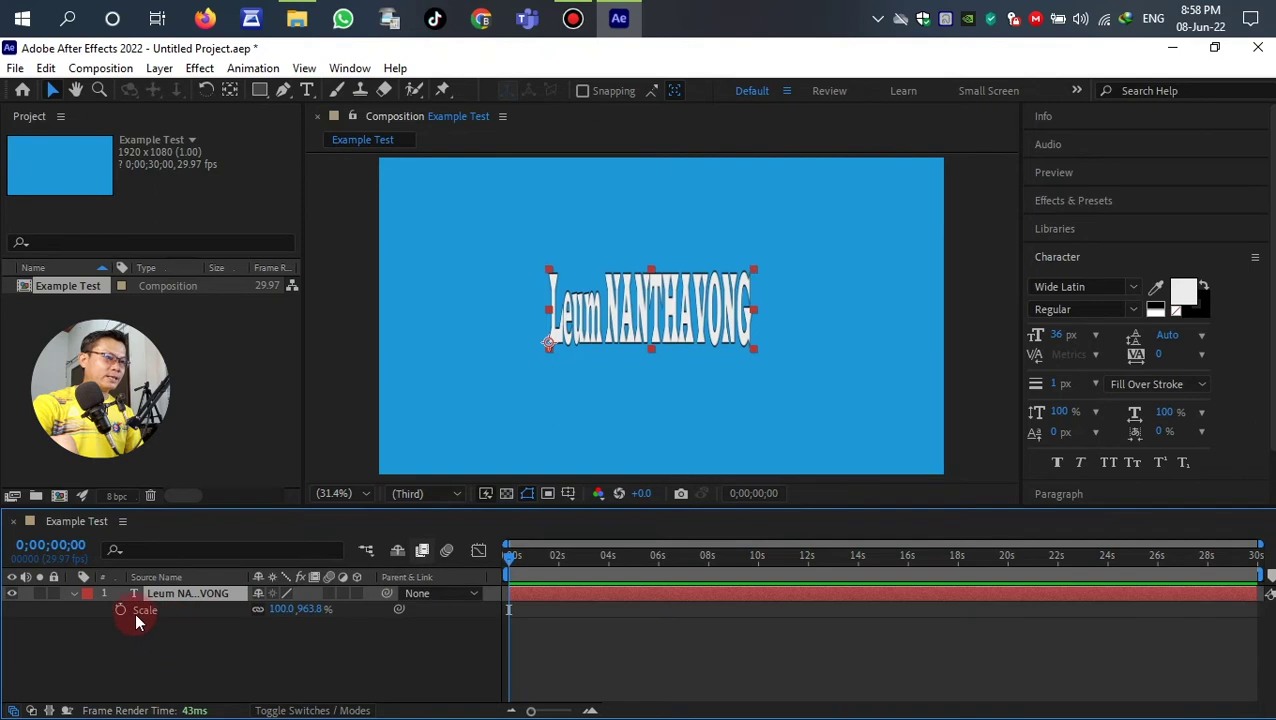
click(280, 609)
drag(280, 612, 346, 614)
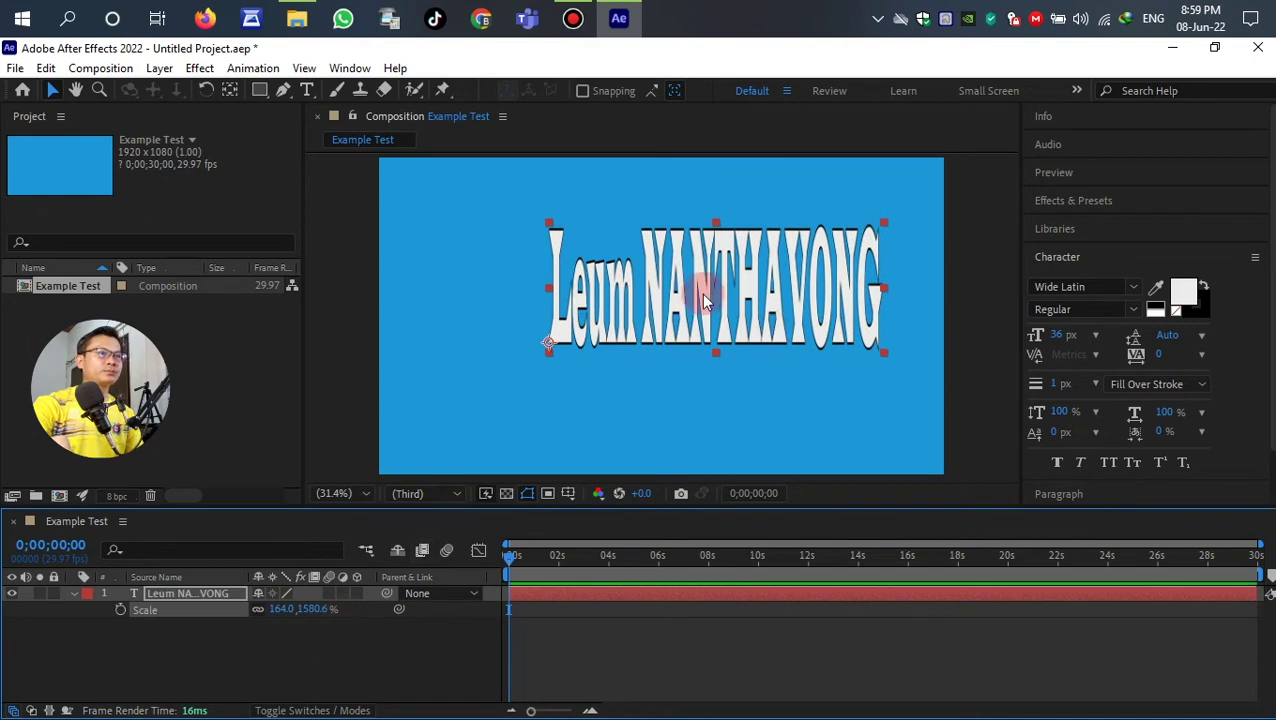
drag(702, 300, 649, 319)
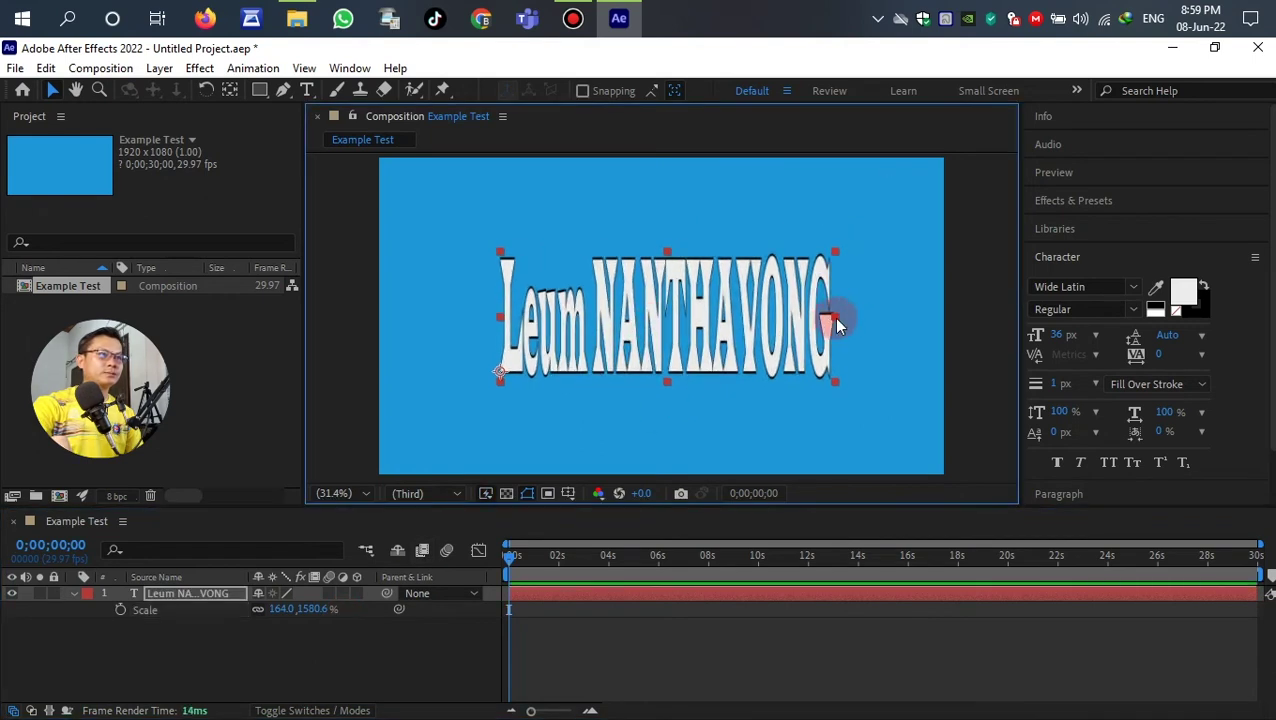
drag(833, 320, 886, 320)
drag(692, 256, 660, 278)
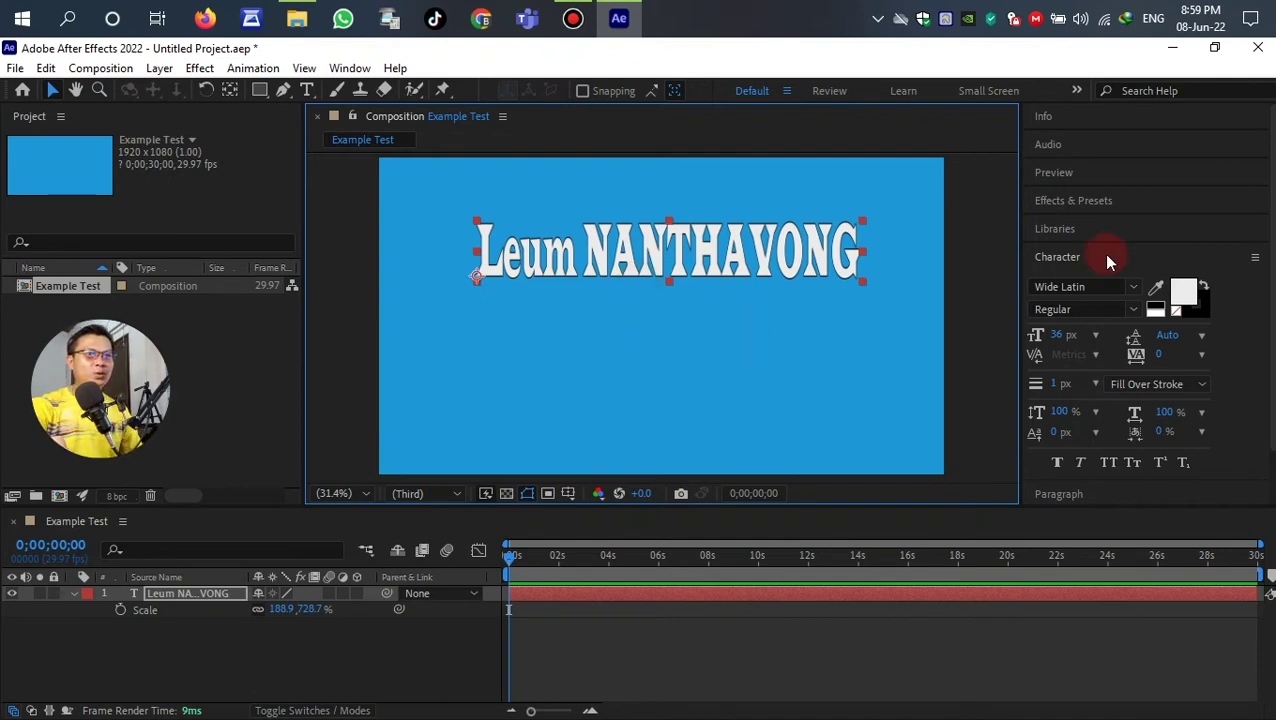
click(1055, 259)
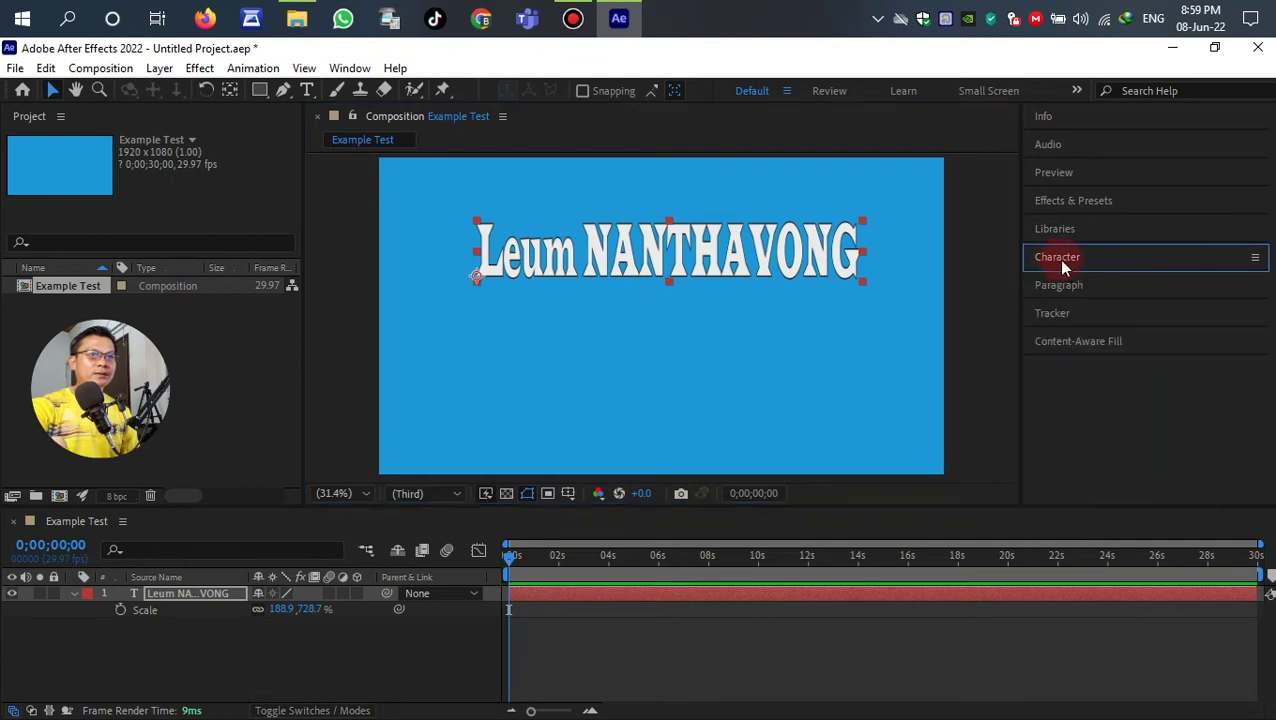
click(1066, 264)
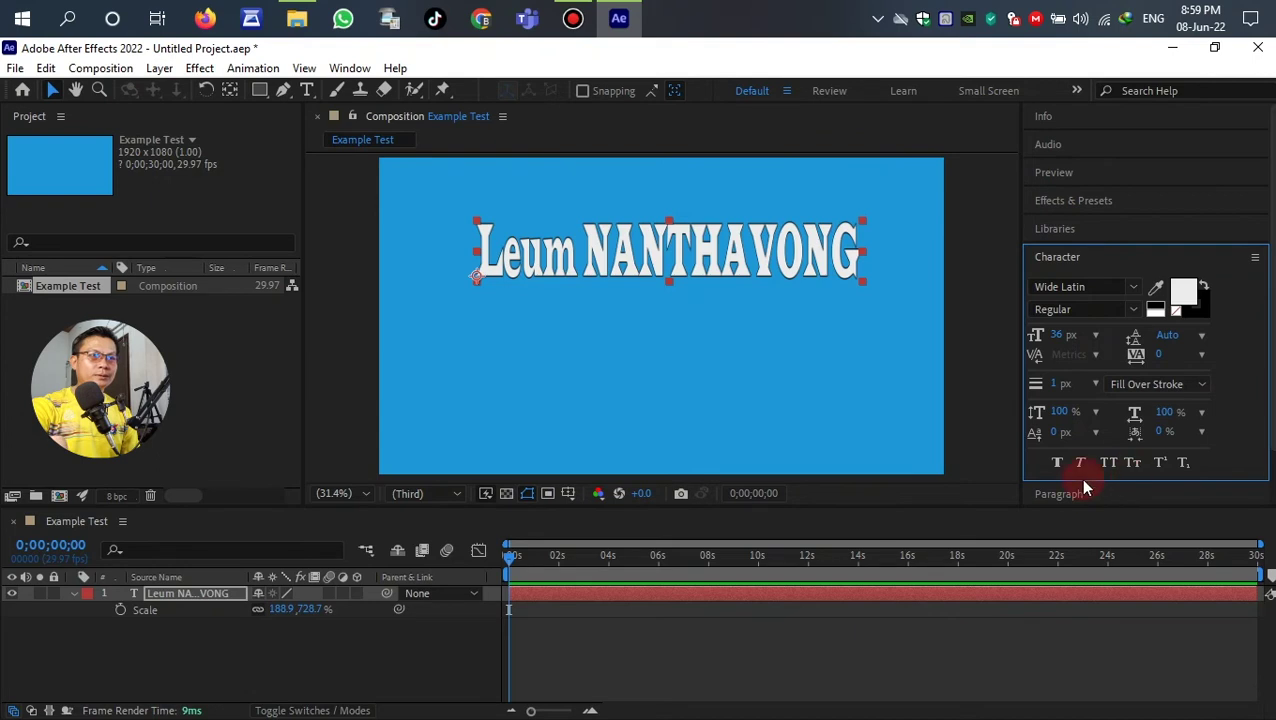
click(1062, 495)
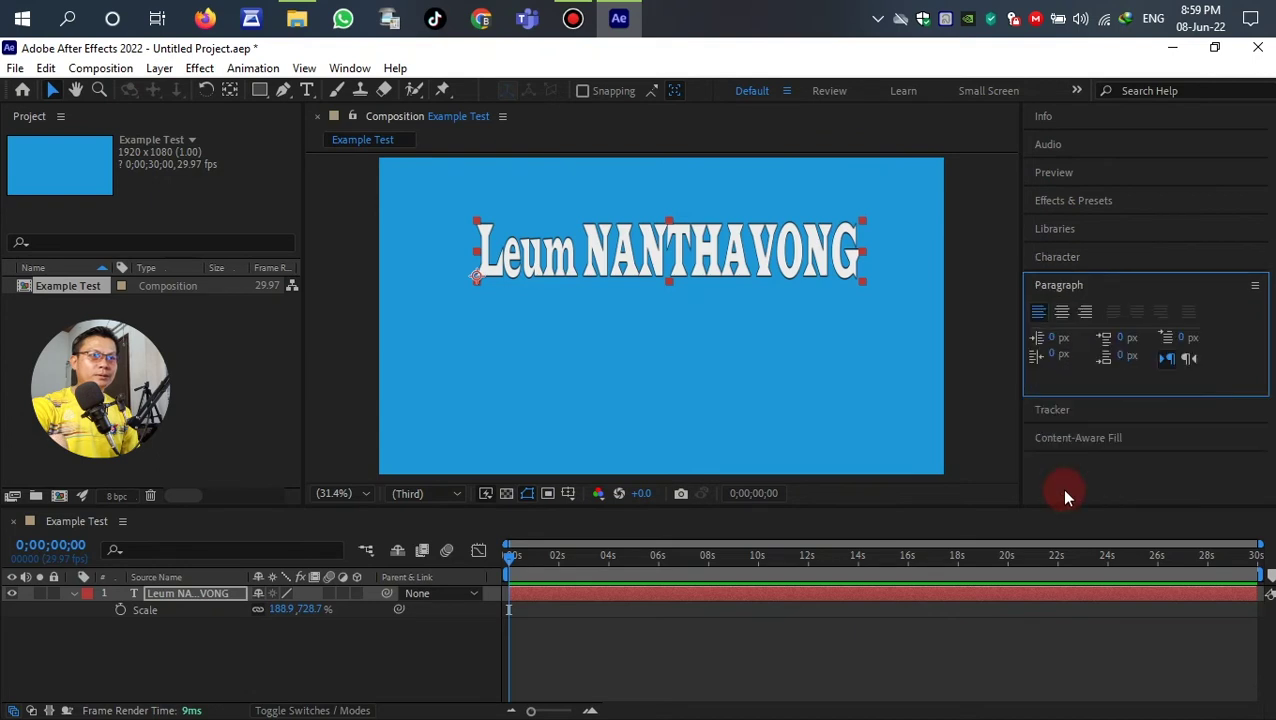
click(1062, 312)
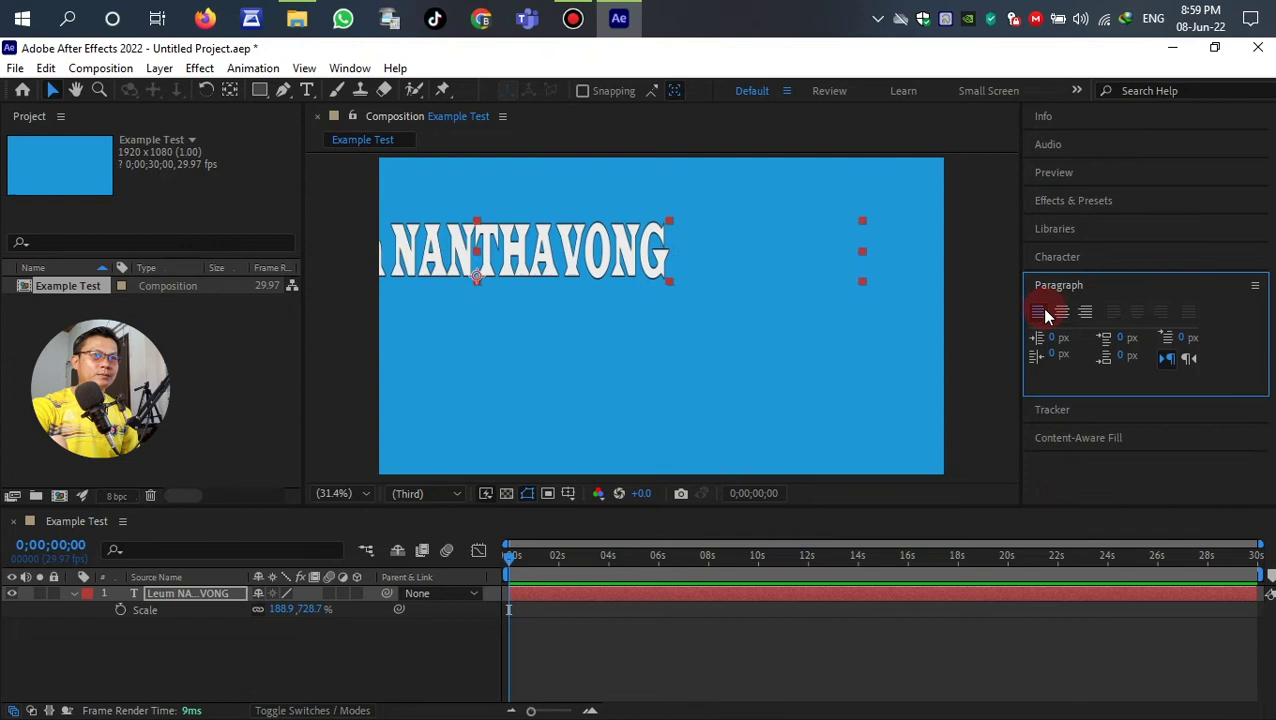
click(1040, 312)
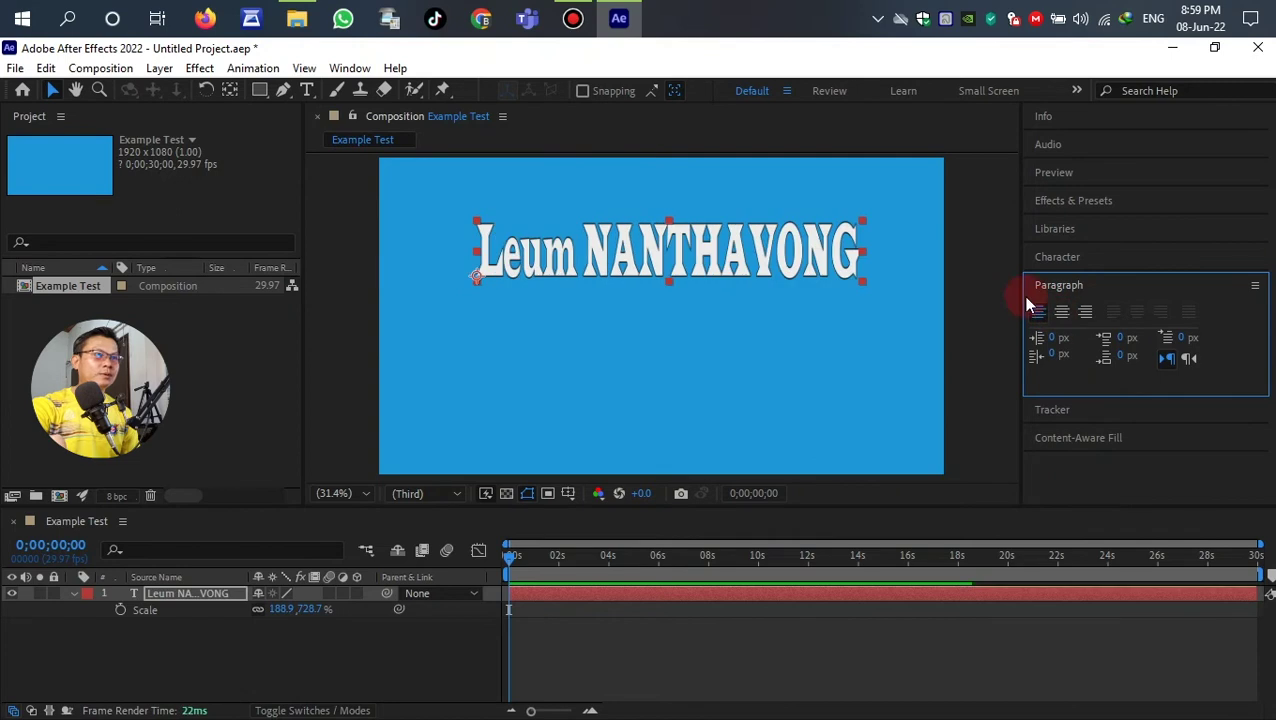
click(1050, 232)
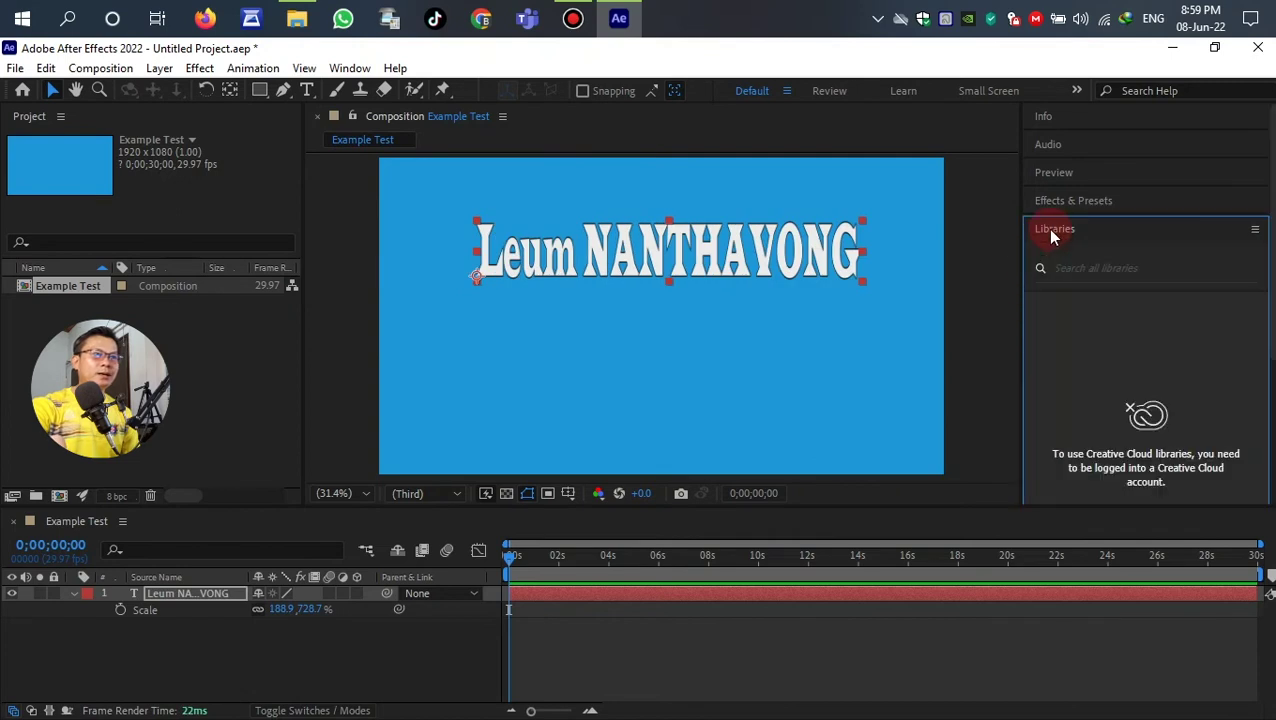
click(1050, 231)
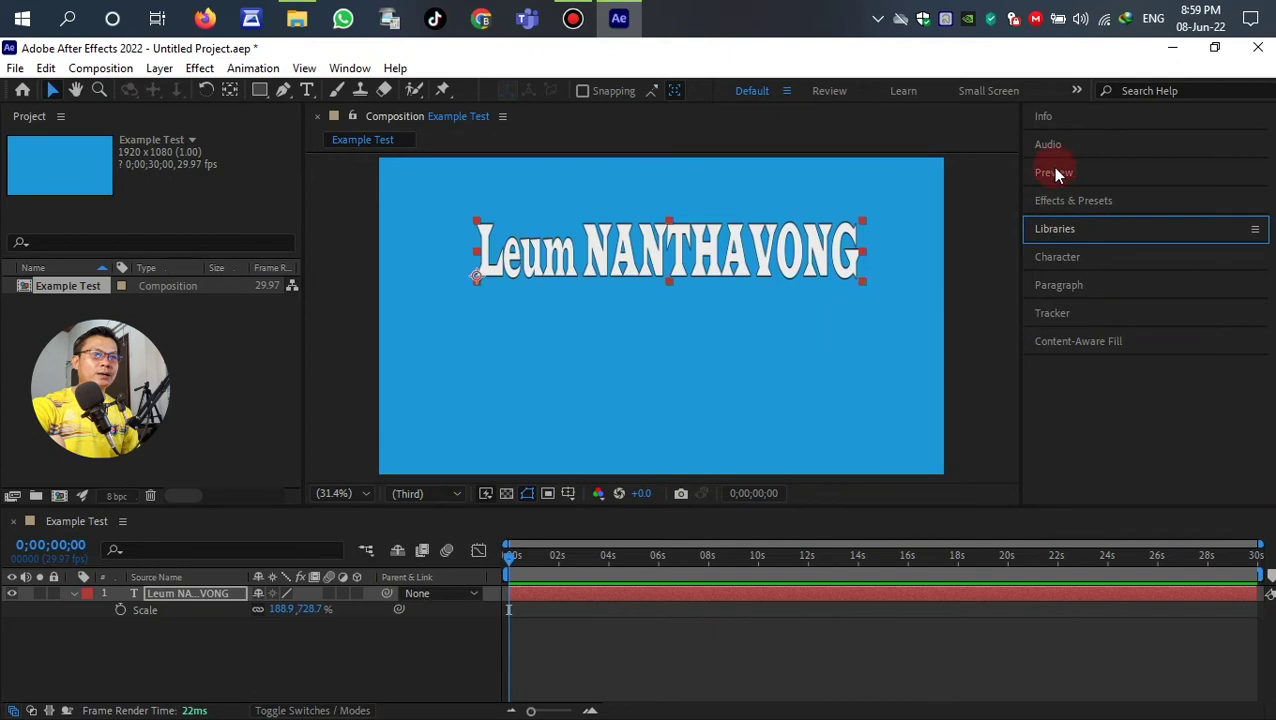
Step: Switch to the All Panels workspace and centre the name text horizontally and vertically in the composition
click(1077, 91)
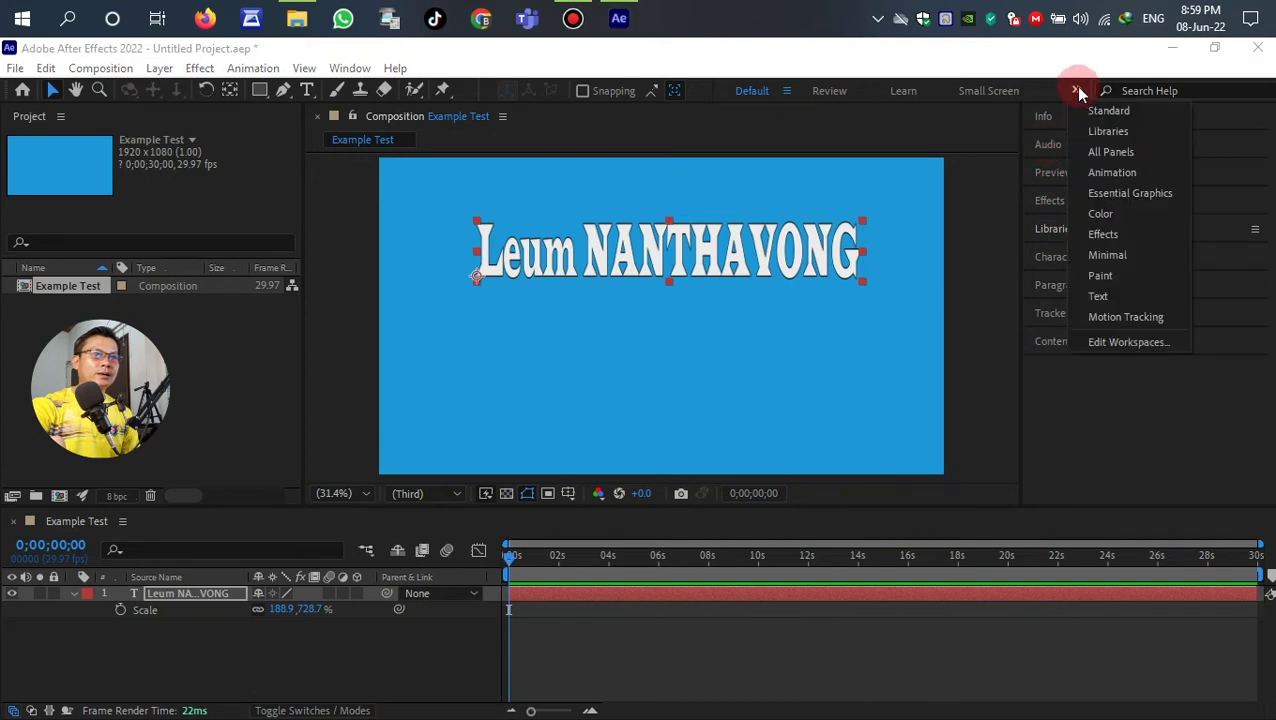
click(1116, 151)
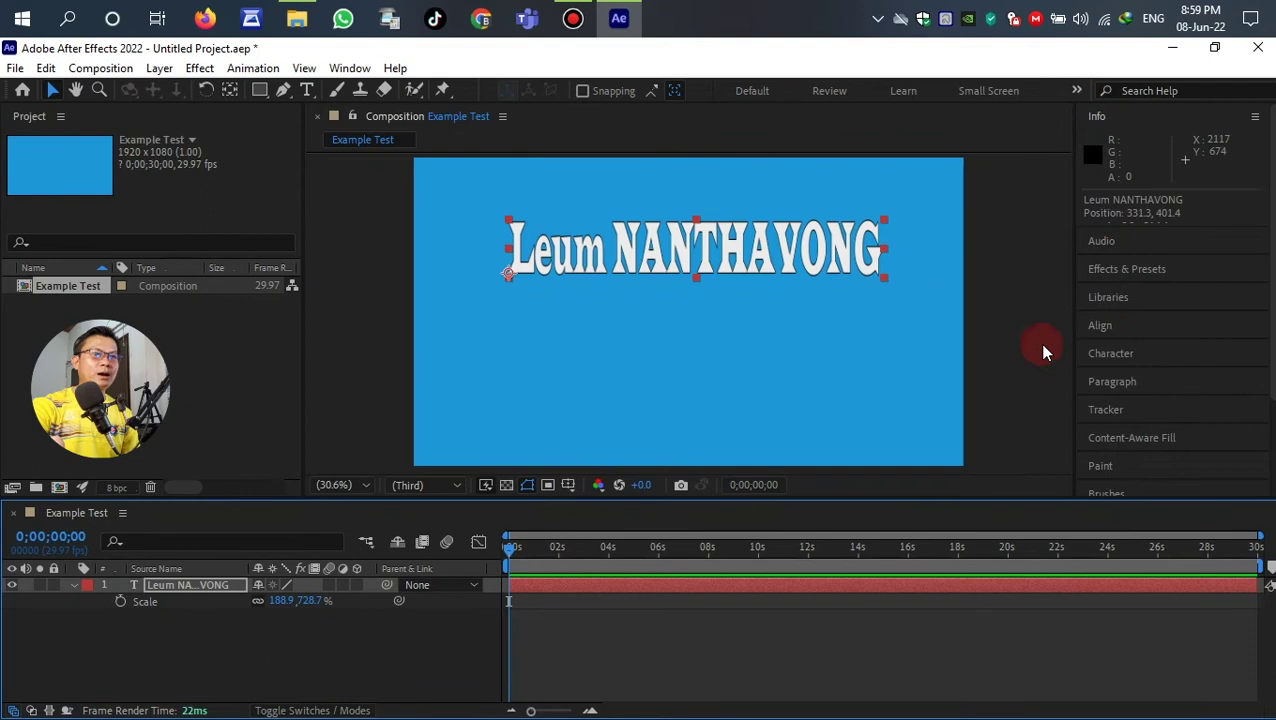
click(1098, 326)
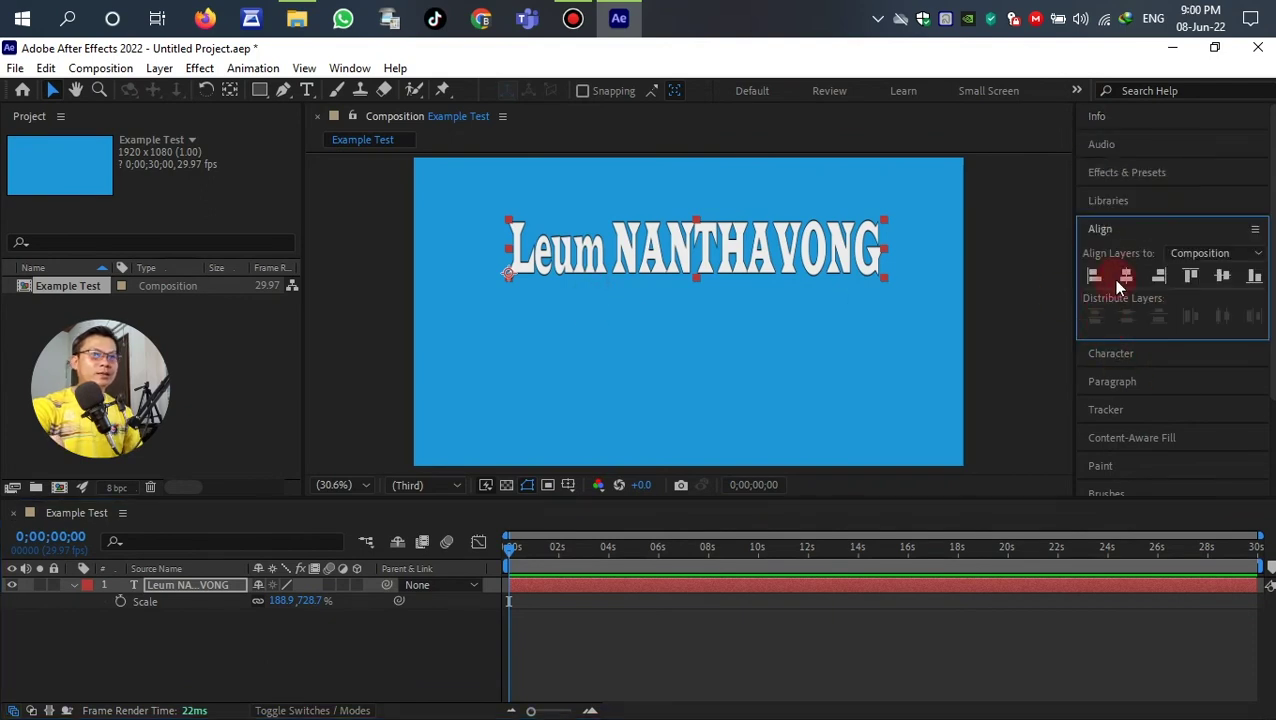
click(1126, 276)
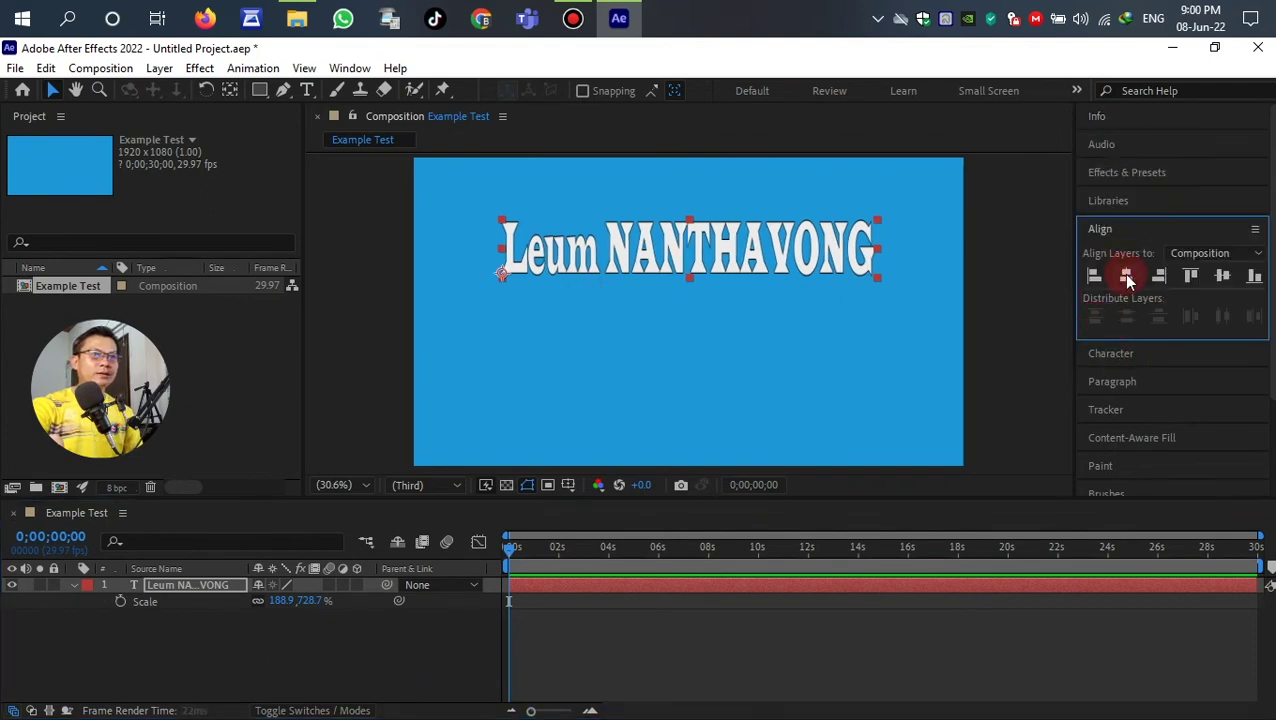
click(1222, 277)
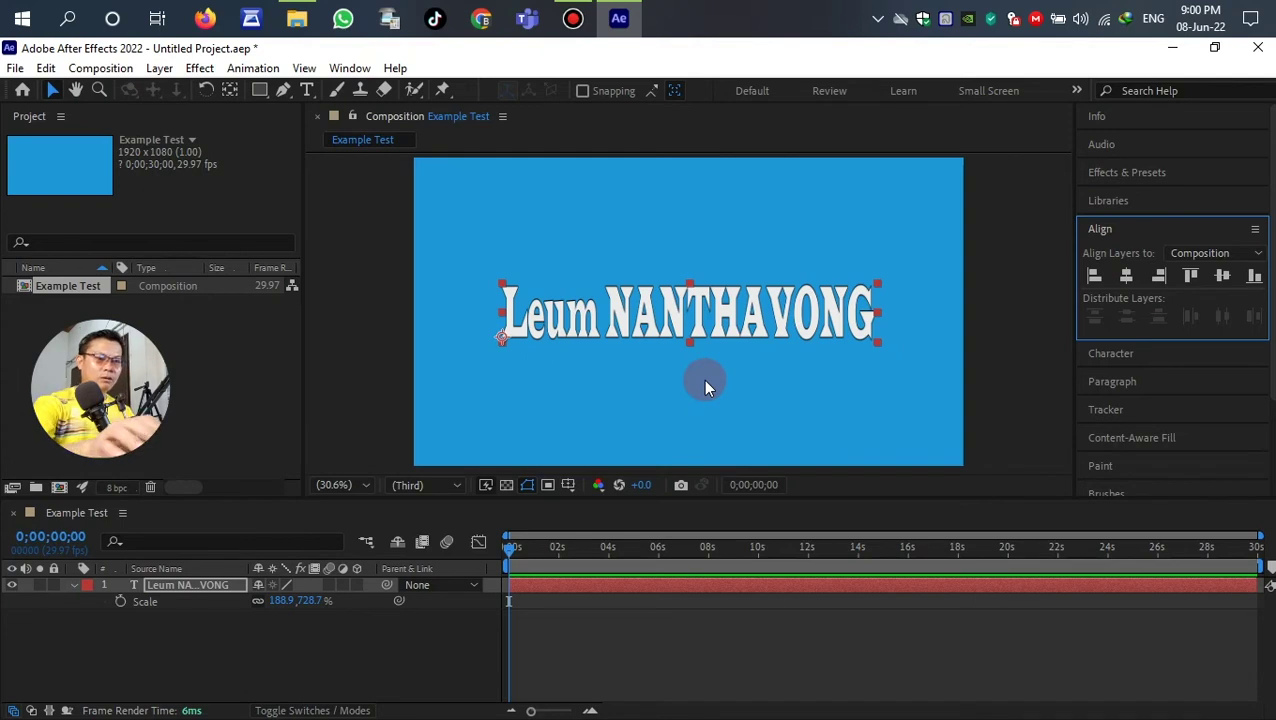
Step: Move the text layer's anchor point to its centre with Ctrl+Alt+Home
key(ctrl+alt+Home)
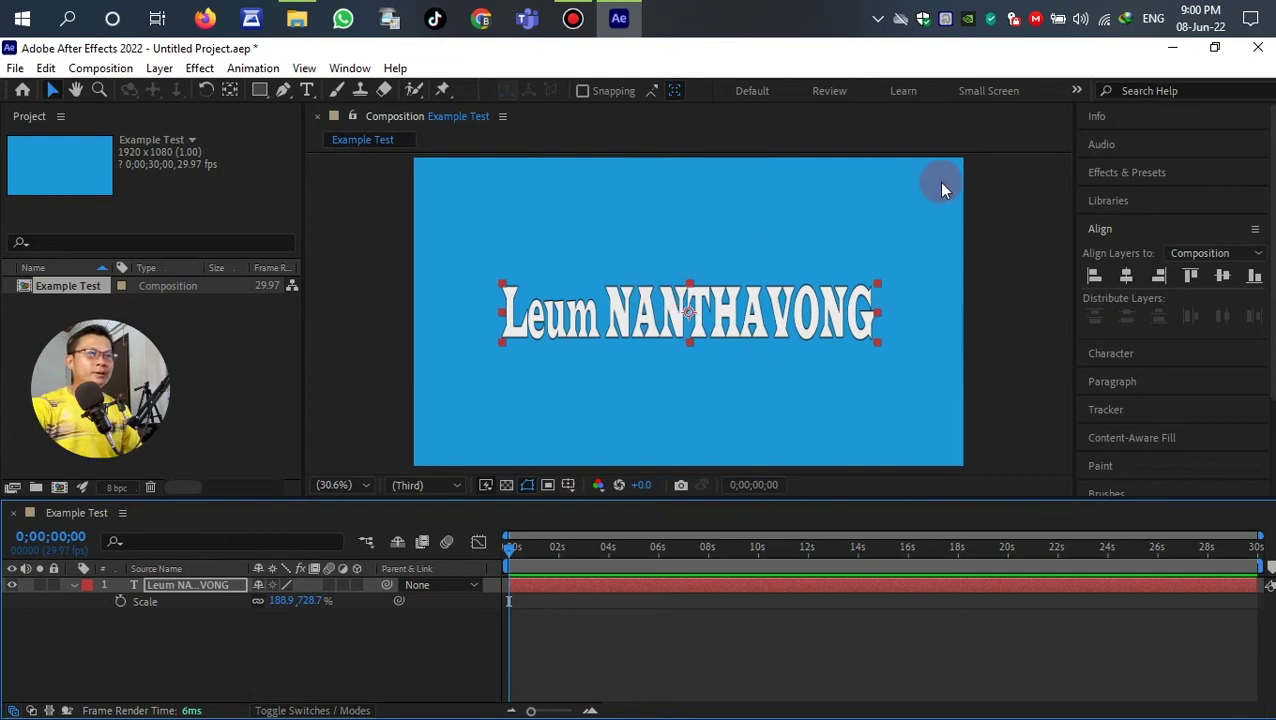
click(810, 353)
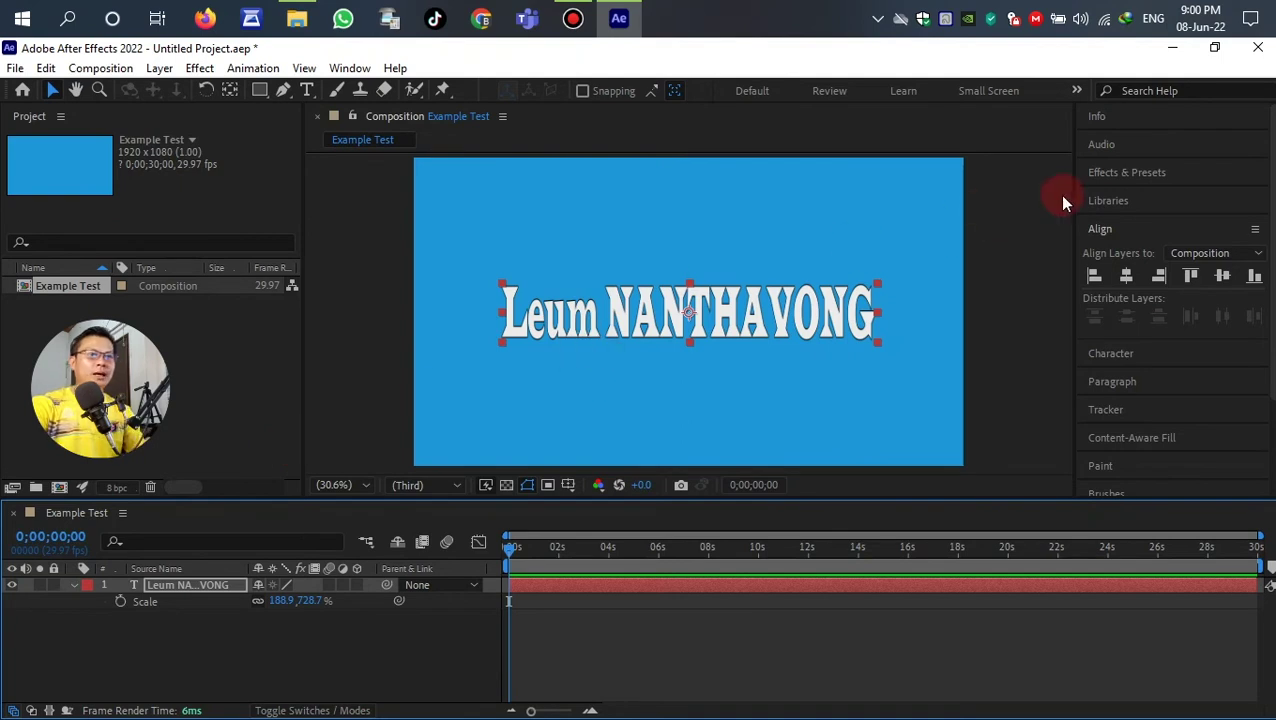
click(1098, 175)
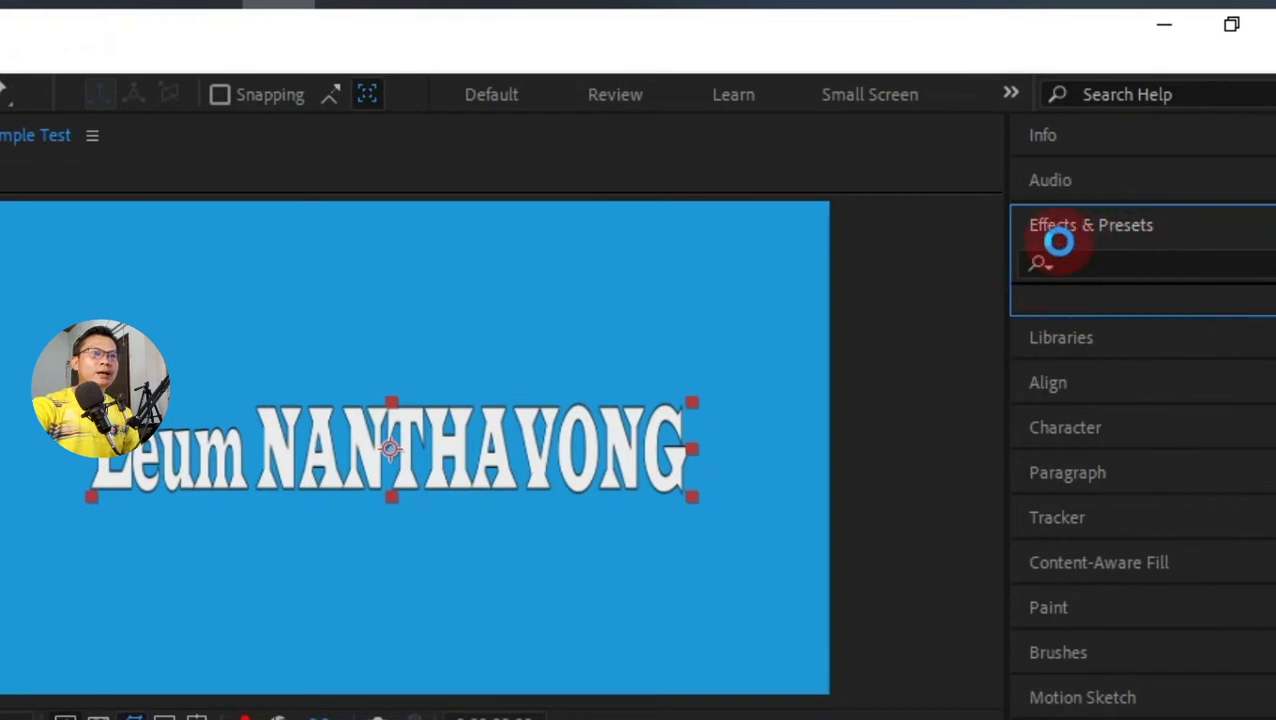
Step: Search the effects for 'cc lig' and select CC Light Sweep
mouse_move(1058, 240)
mouse_down()
mouse_move(1193, 251)
mouse_move(1105, 262)
mouse_move(1111, 273)
mouse_up()
click(1253, 285)
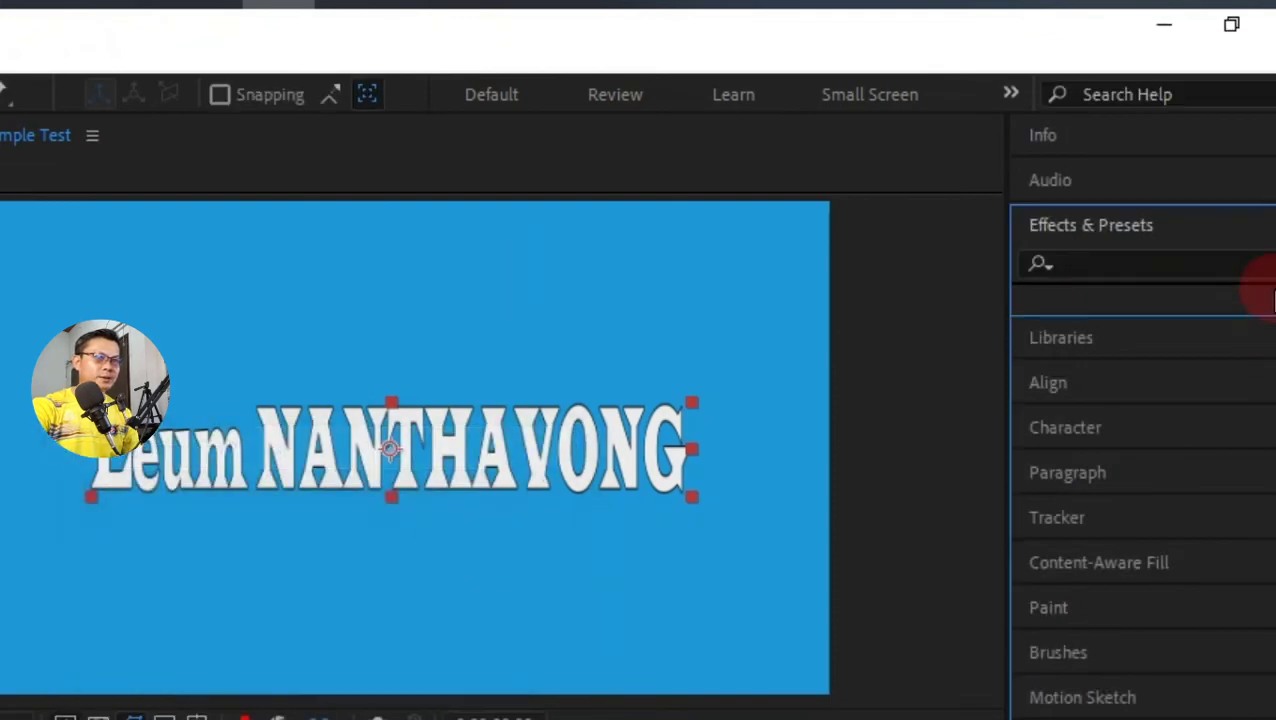
click(1117, 263)
text(c)
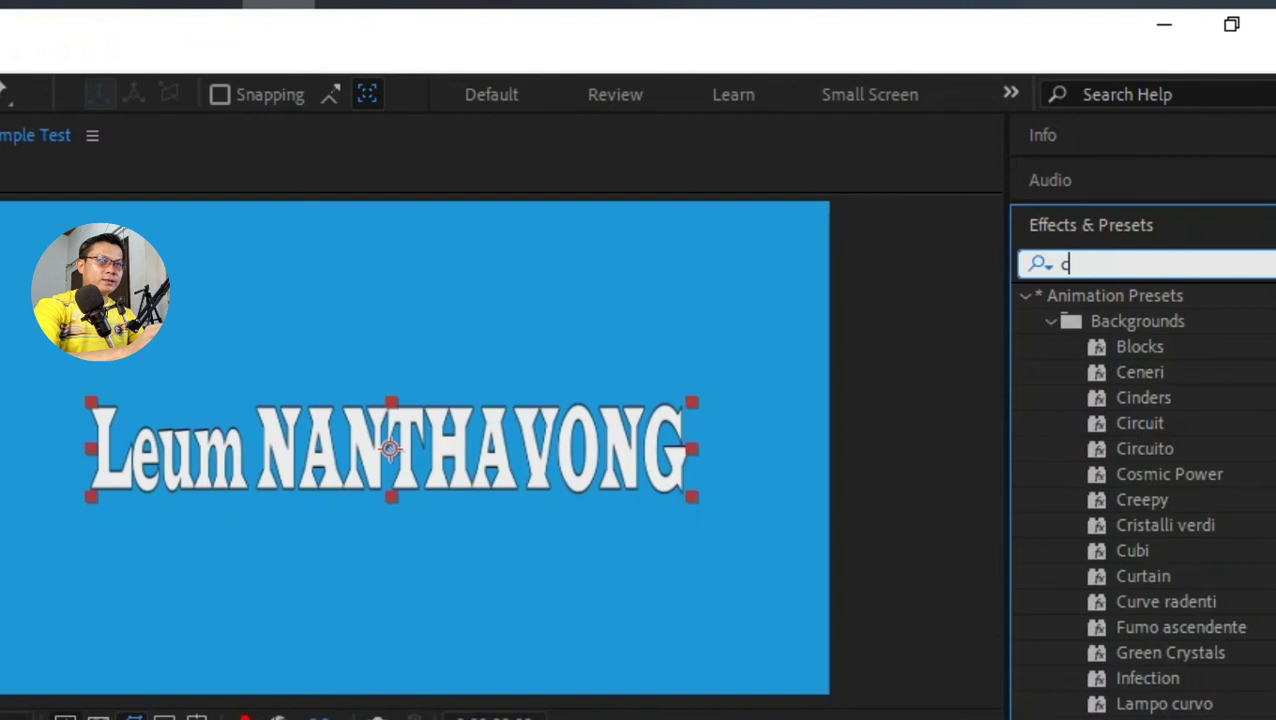
text(c lig)
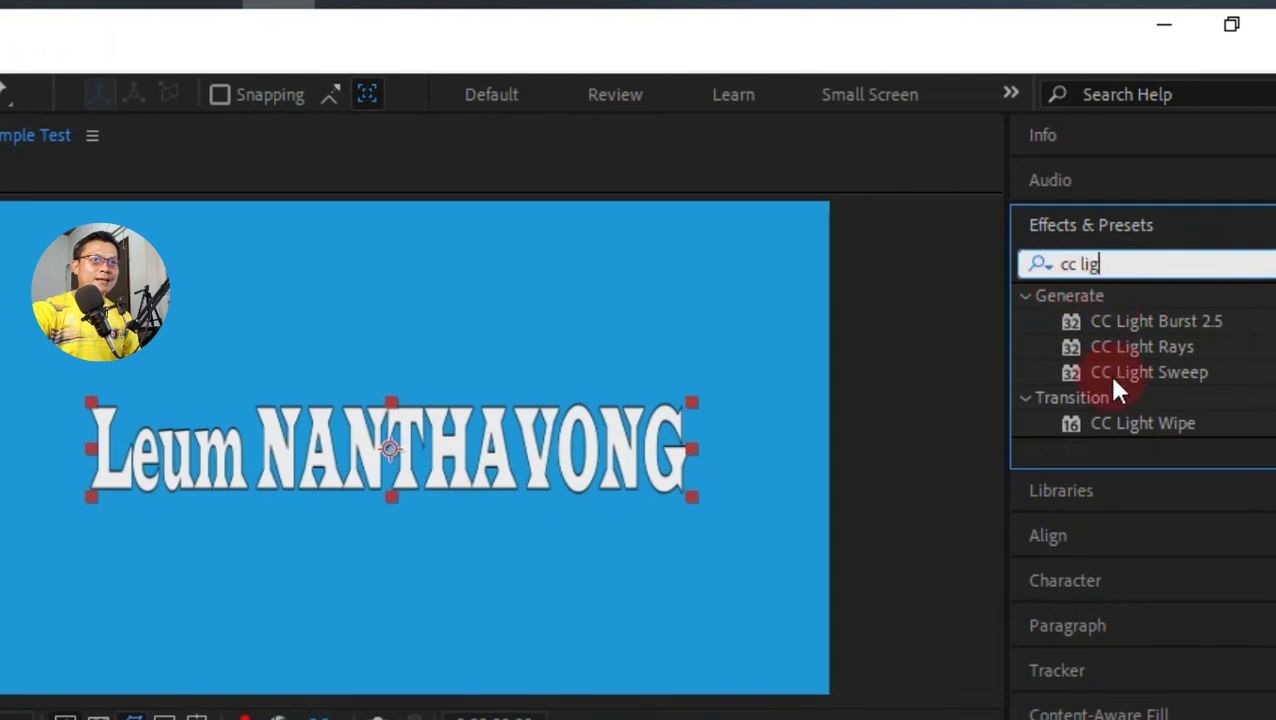
click(1145, 377)
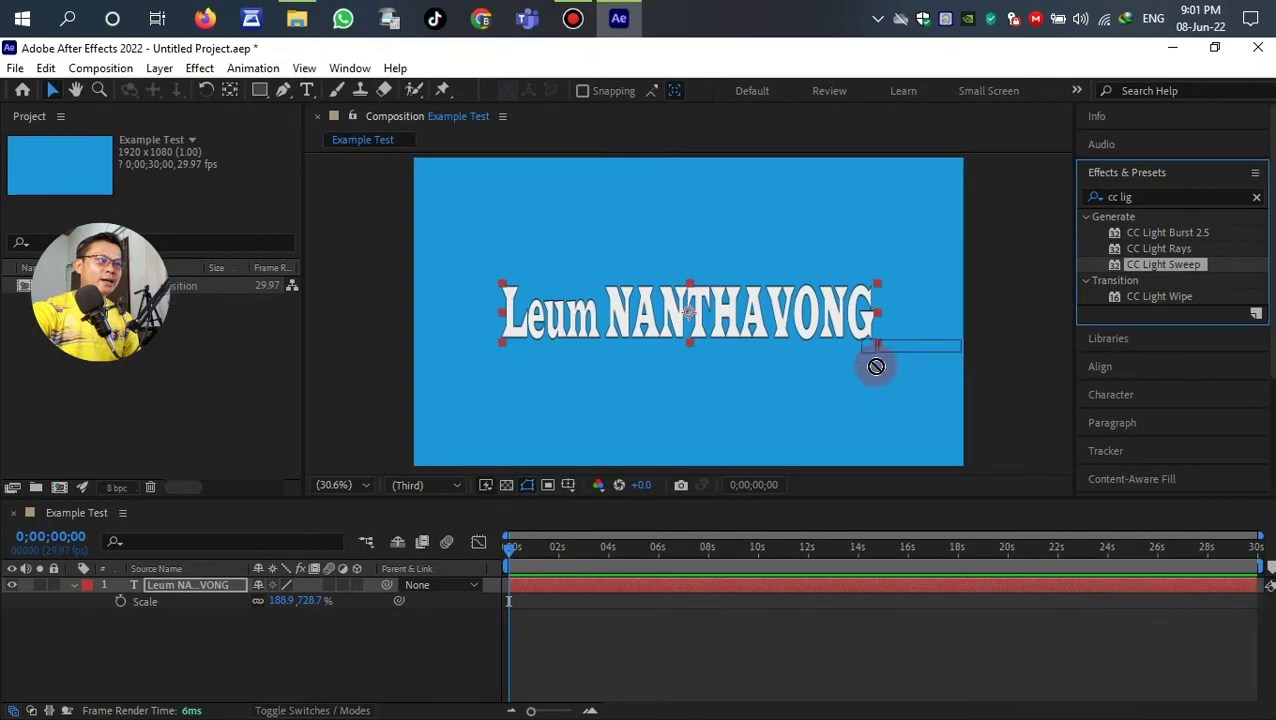
click(311, 600)
Step: Apply CC Light Sweep to the name text and move its Center below the text to 730.9, 774.0
click(186, 584)
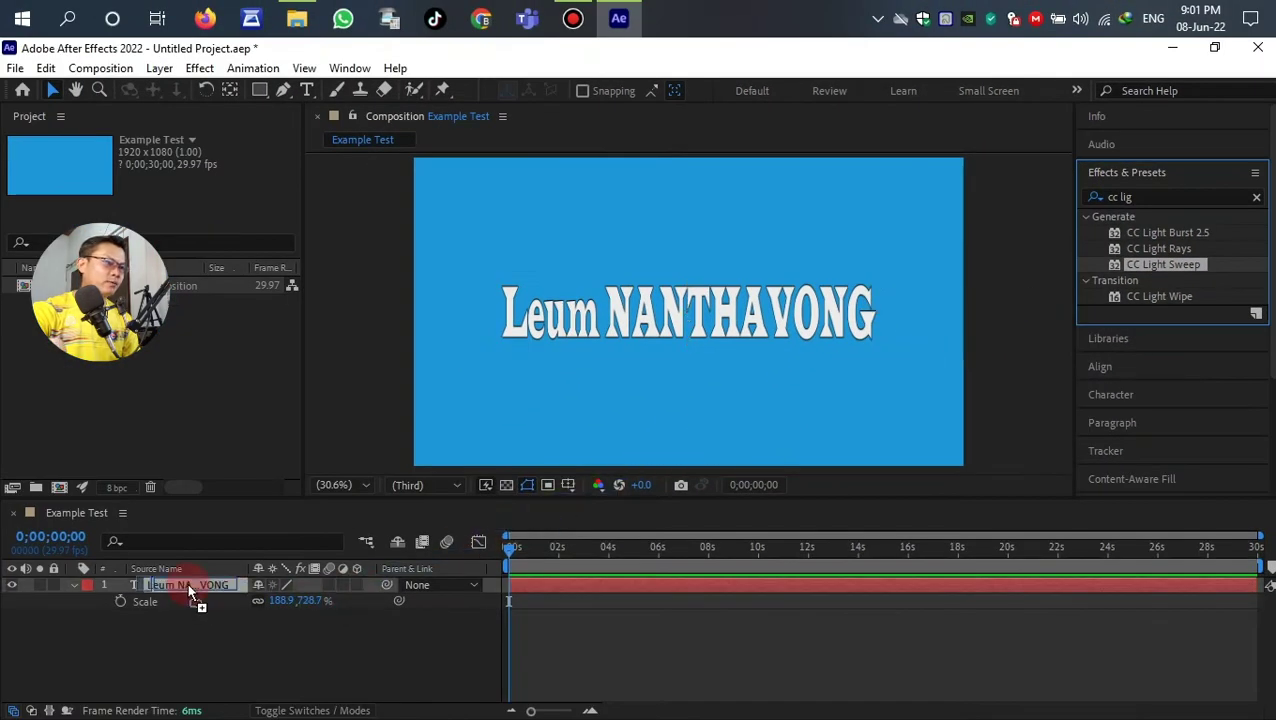
key(Return)
drag(186, 584, 186, 584)
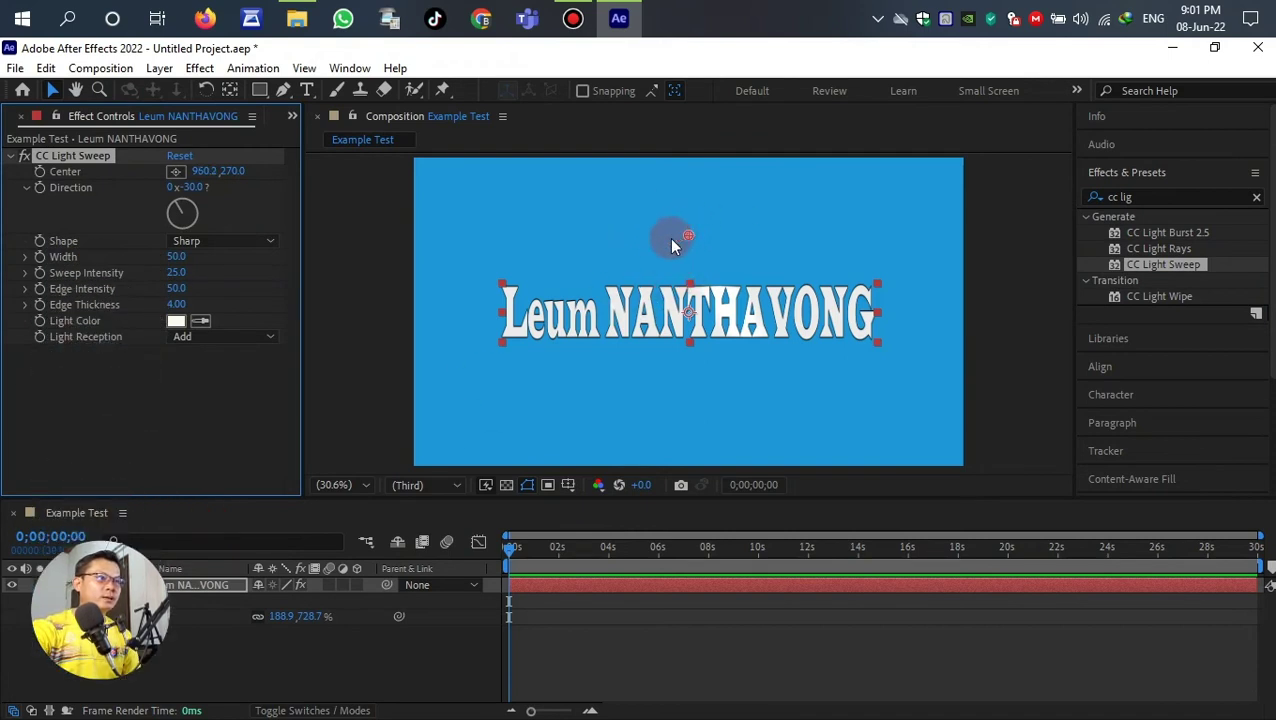
drag(672, 241, 617, 384)
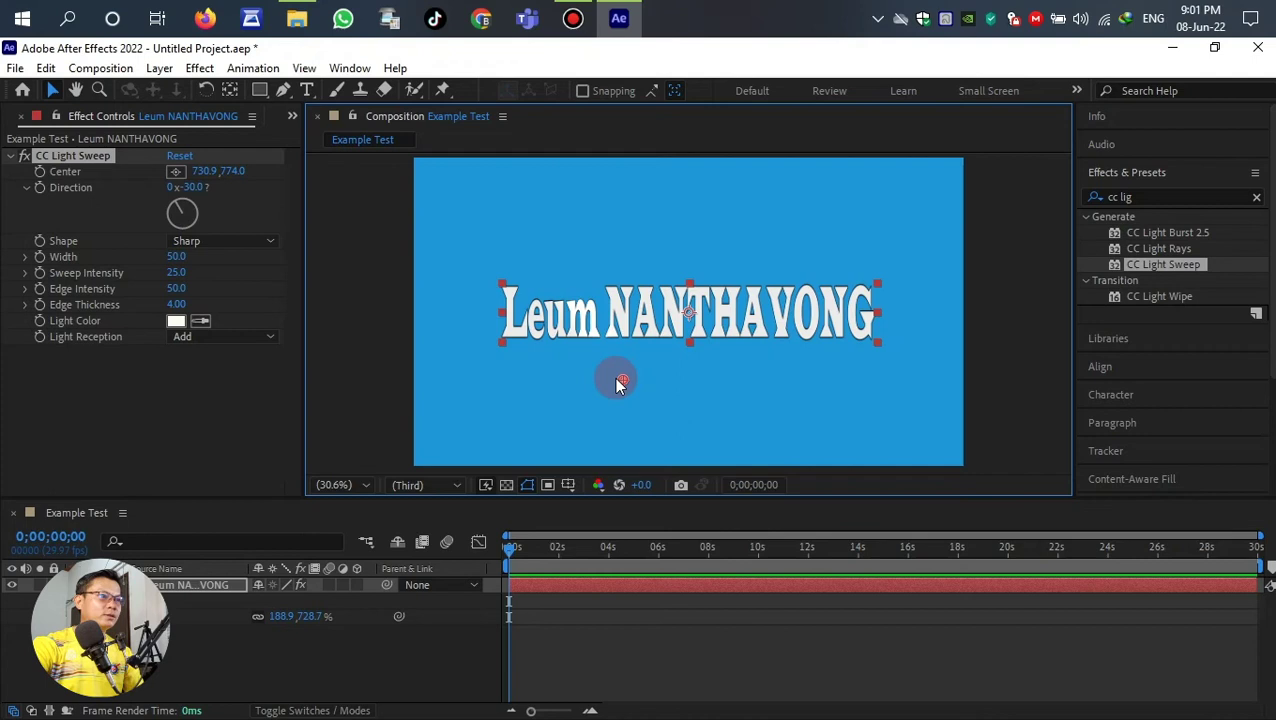
Step: Set the sweep's Light Color to red-pink F90539
click(177, 325)
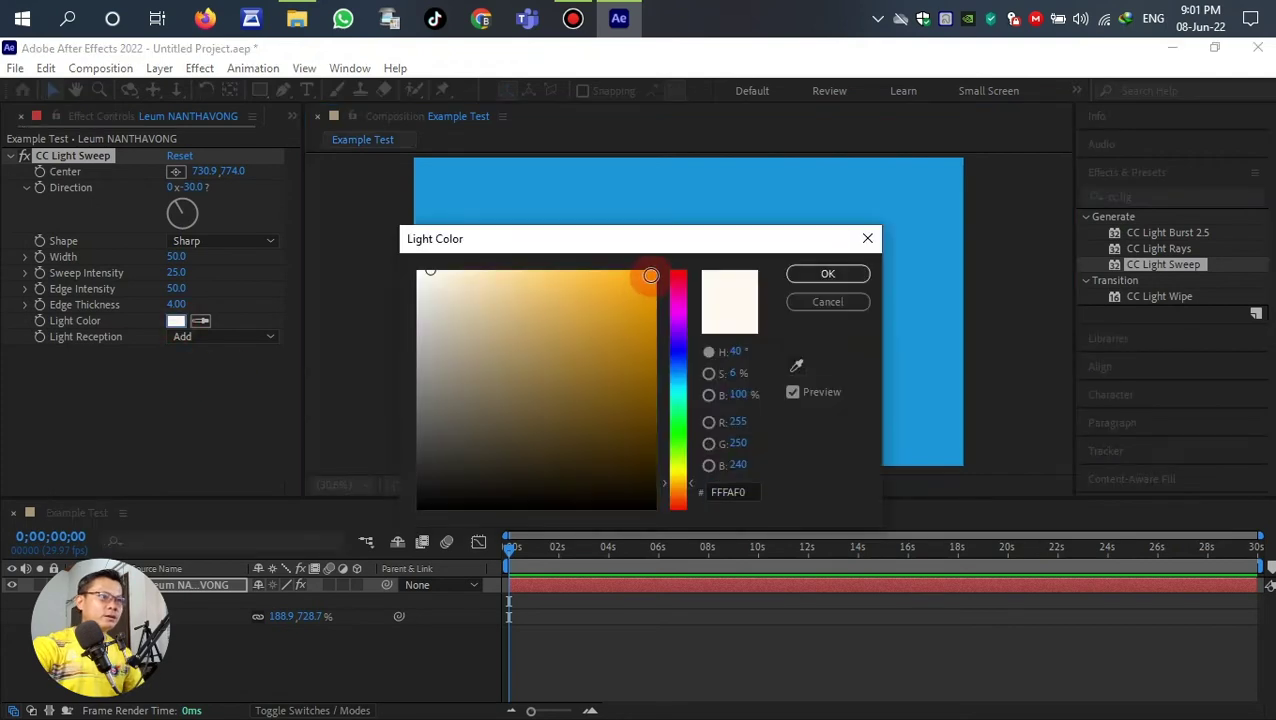
click(651, 275)
click(678, 465)
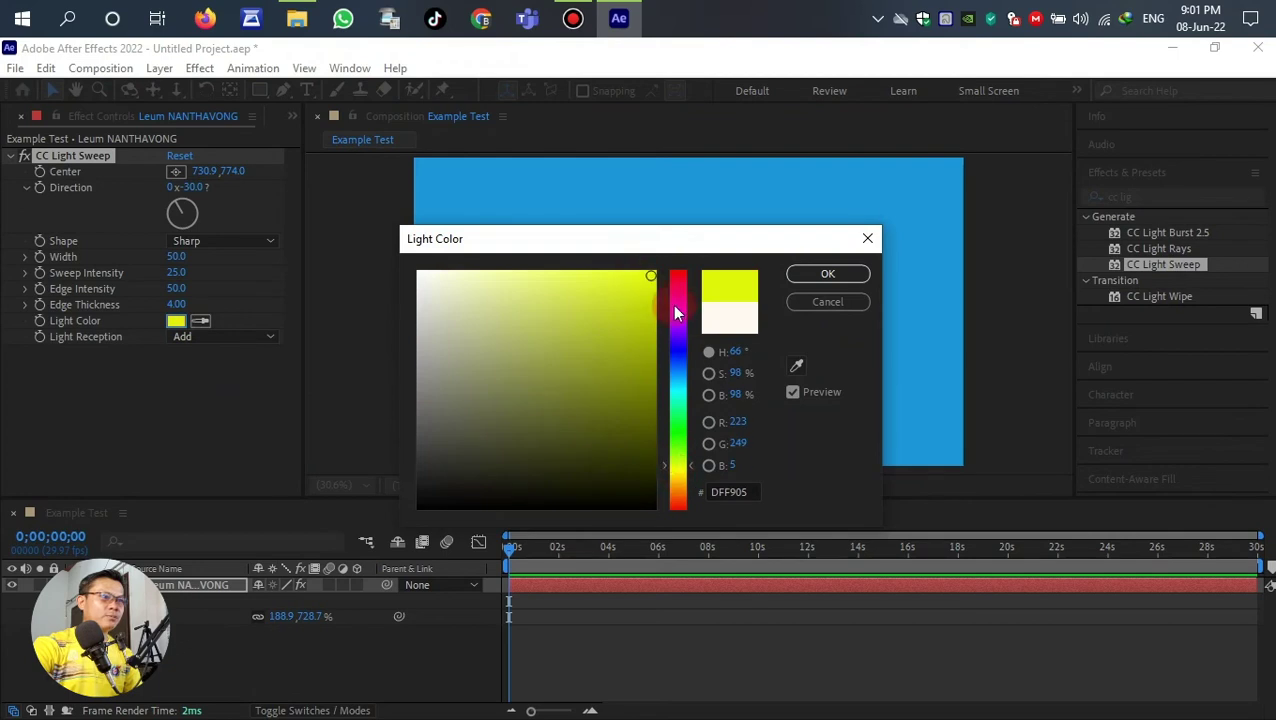
click(675, 313)
click(675, 277)
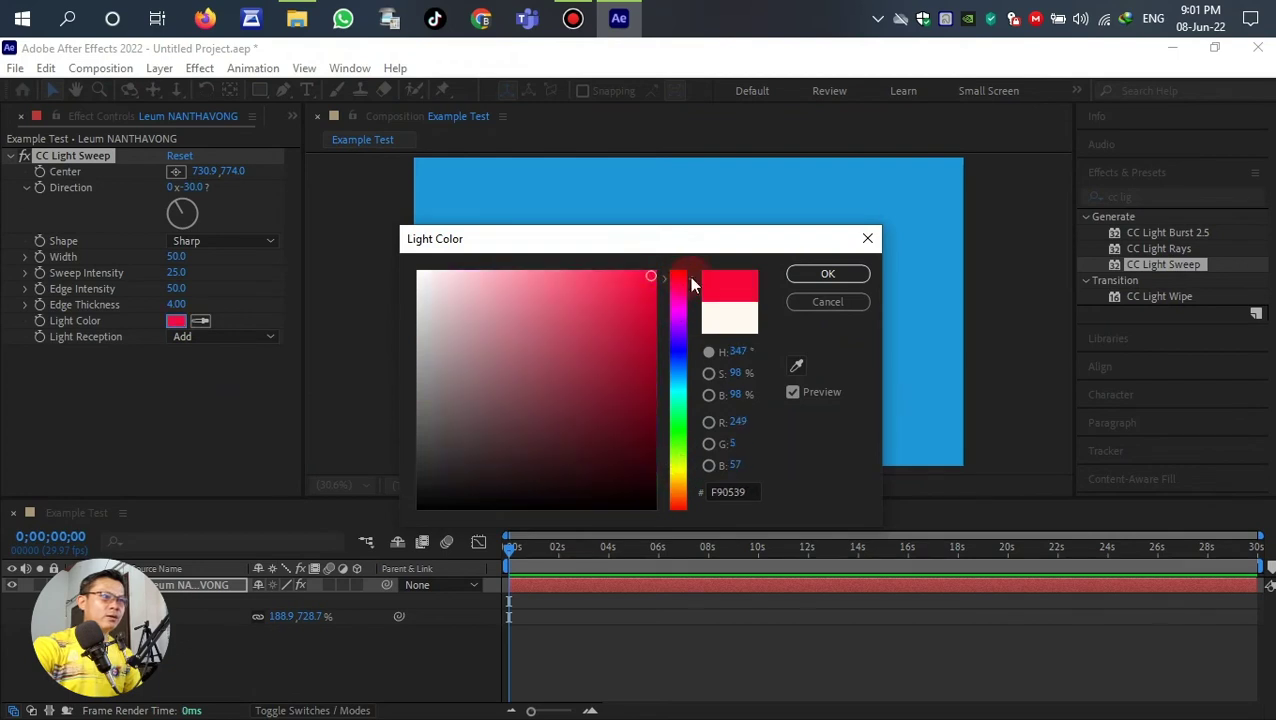
click(826, 277)
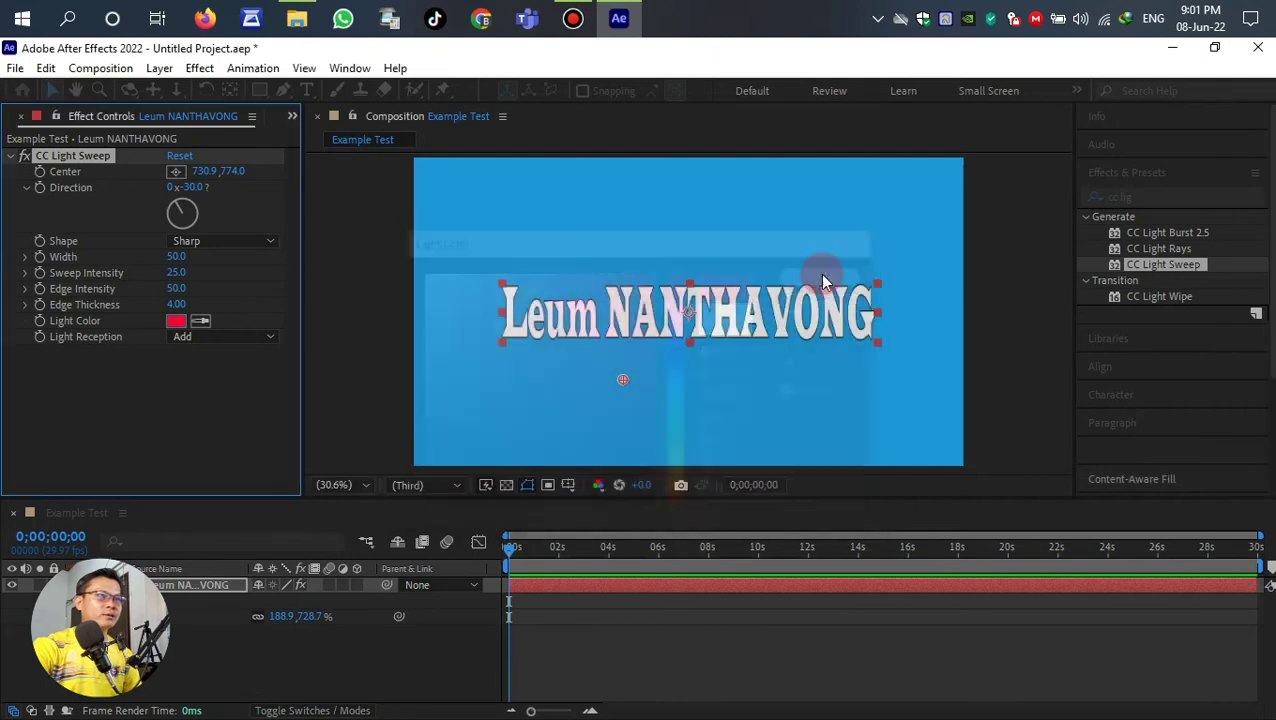
Step: Move the sweep Center across the text to 1143.3, 747.8
drag(622, 383, 848, 373)
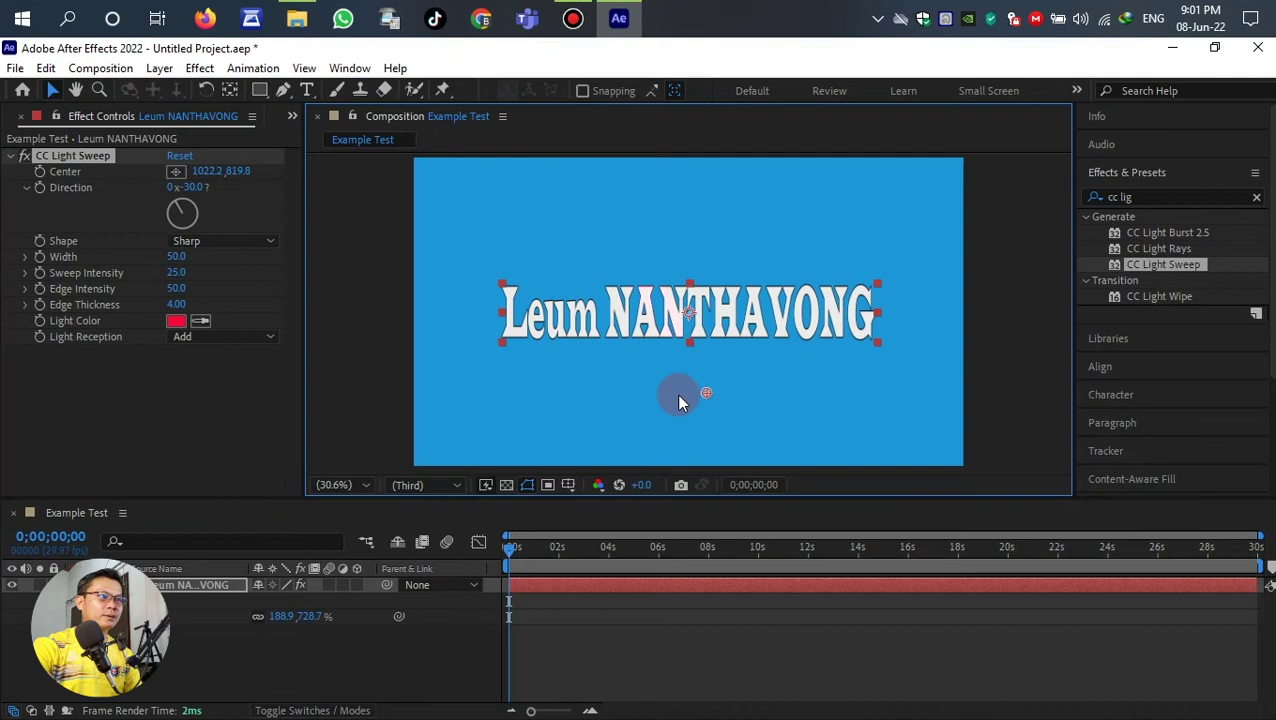
drag(677, 395, 740, 373)
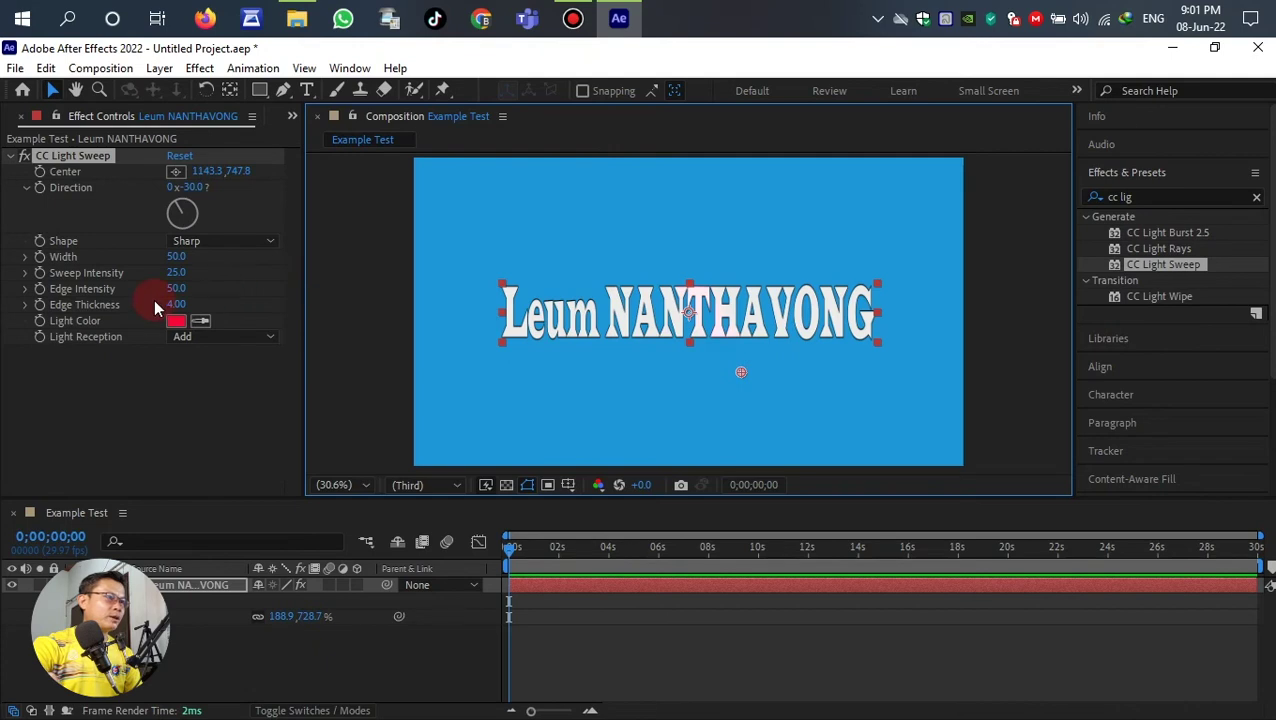
click(74, 172)
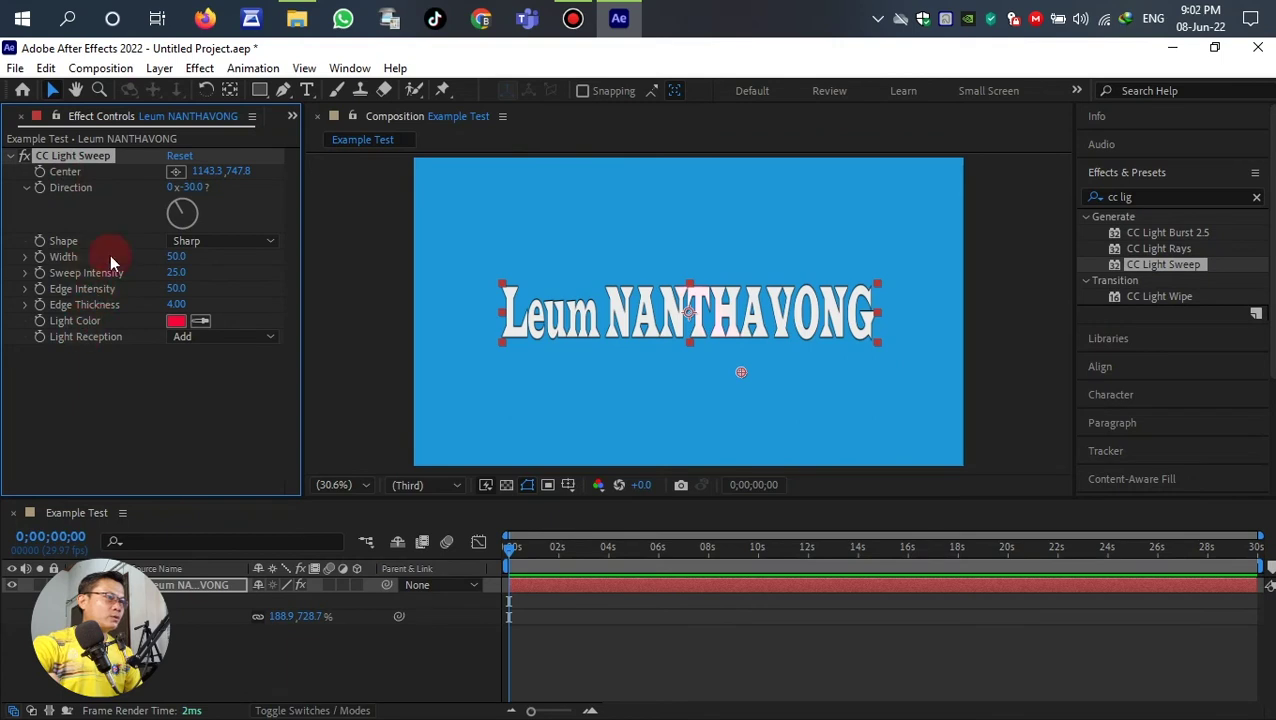
Step: Widen the sweep band to 172 and reposition its center over the text
drag(176, 257, 273, 259)
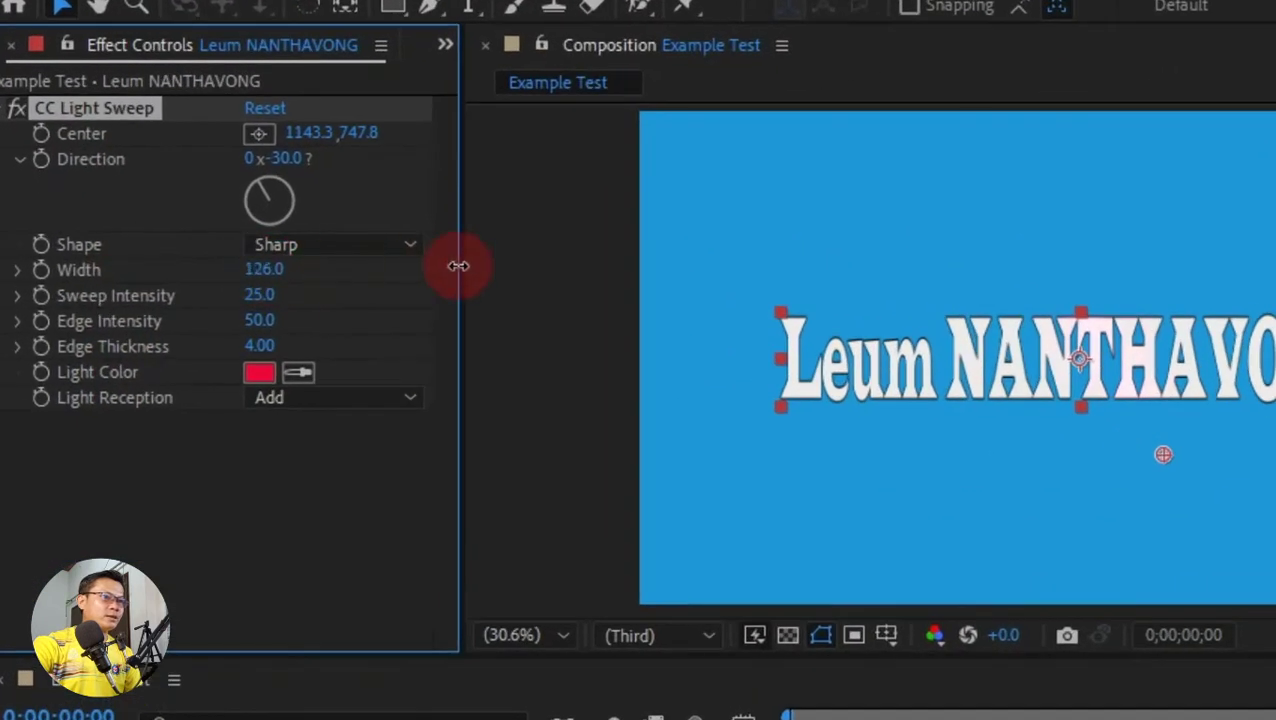
drag(414, 273, 450, 271)
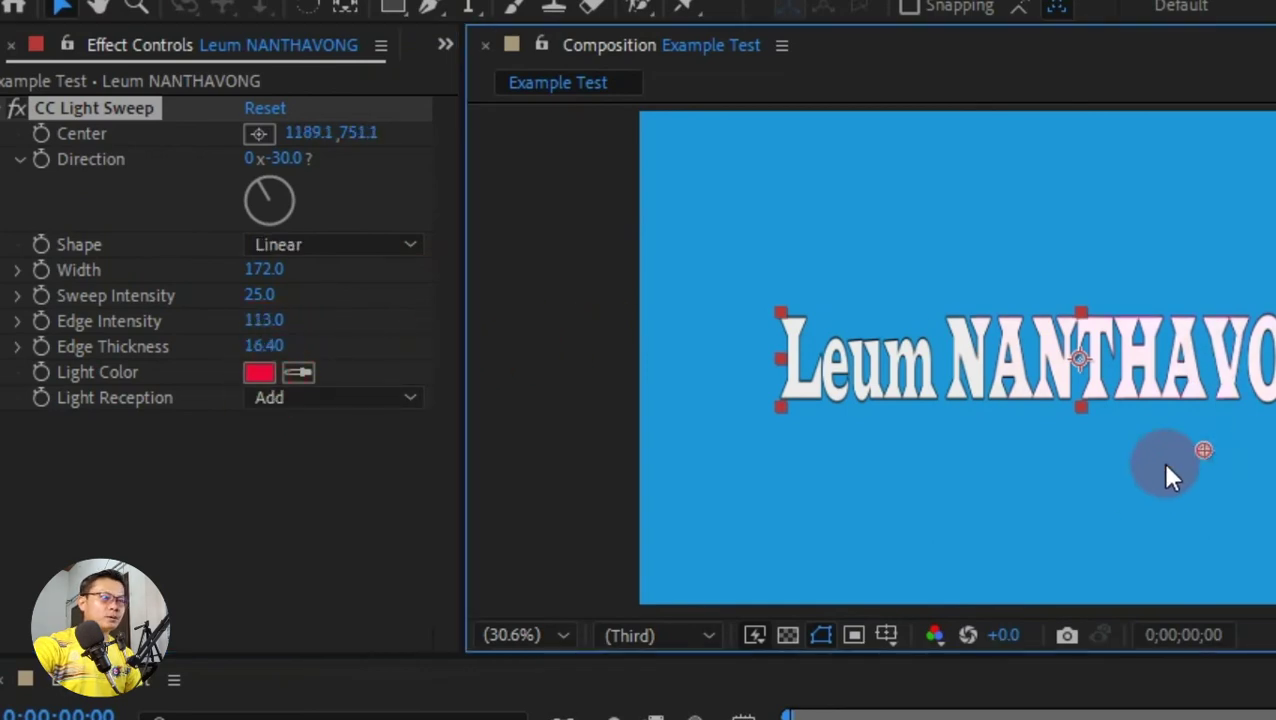
drag(1161, 462, 1136, 486)
Step: Change the sweep's light colour to green and shift its center further right
click(252, 372)
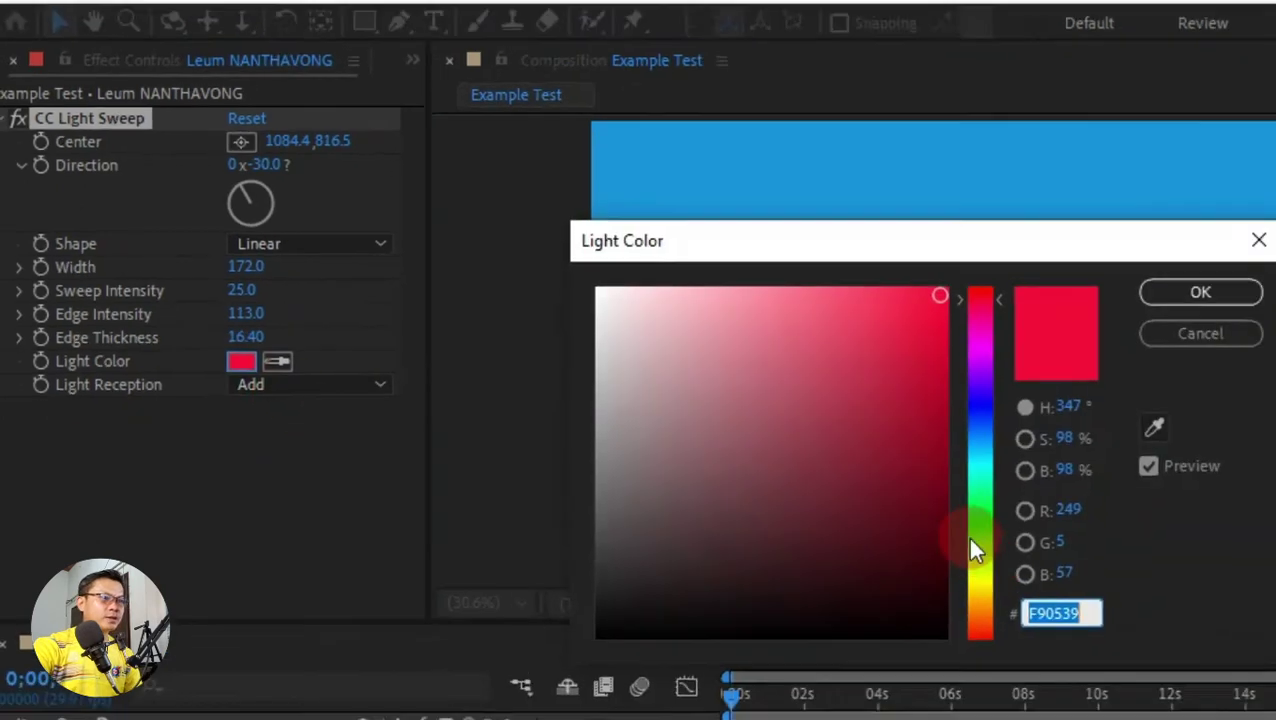
click(975, 550)
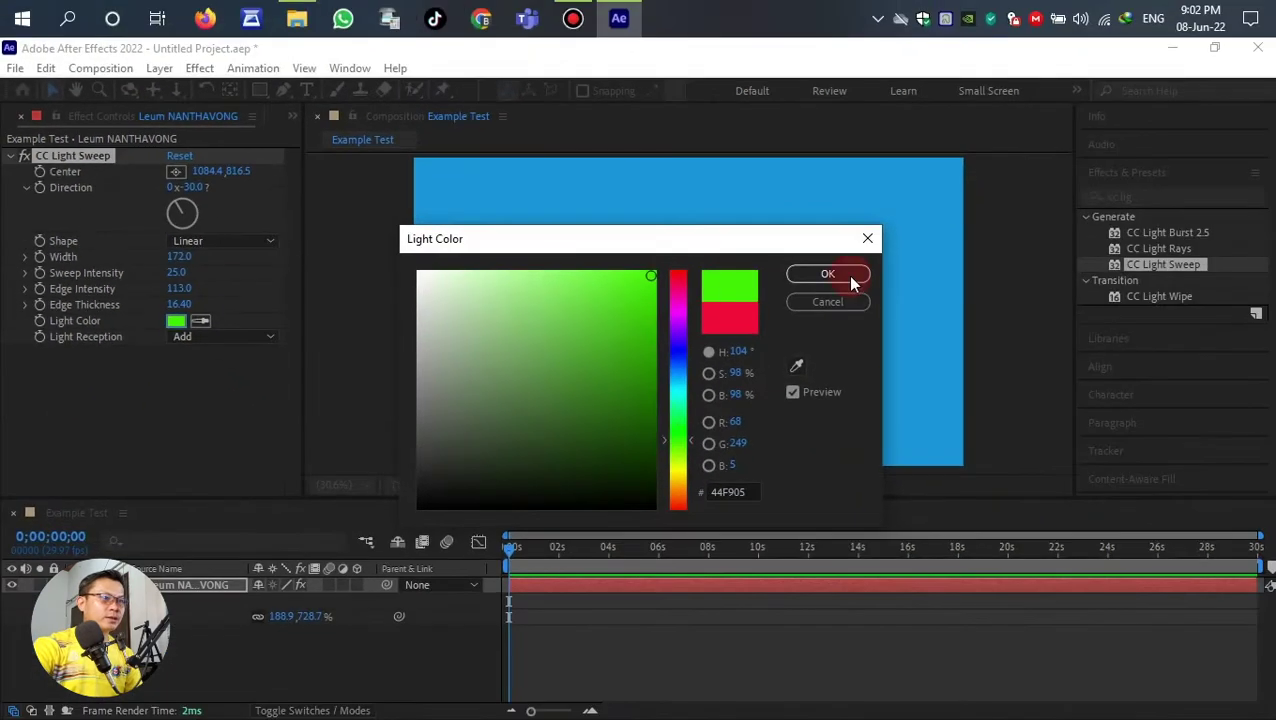
click(1200, 292)
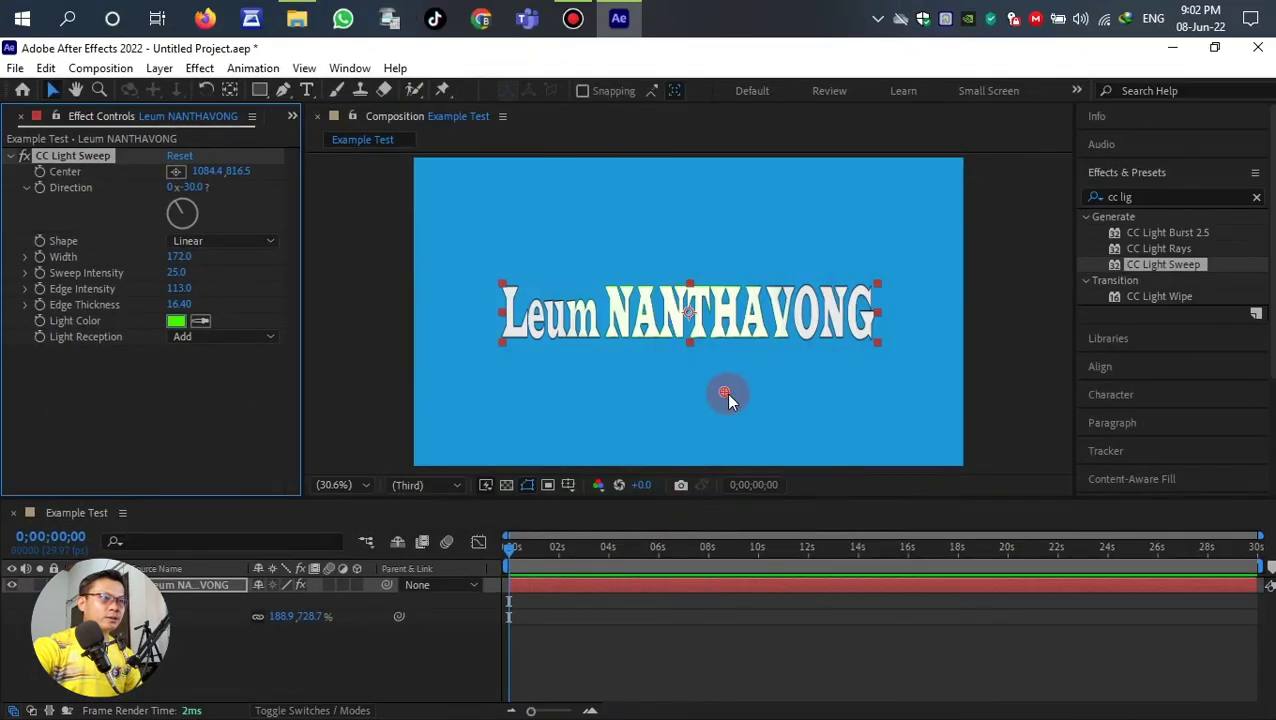
drag(726, 393, 695, 393)
Step: Reduce the sweep's Edge Intensity to 0 and narrow its Width to 24
click(183, 305)
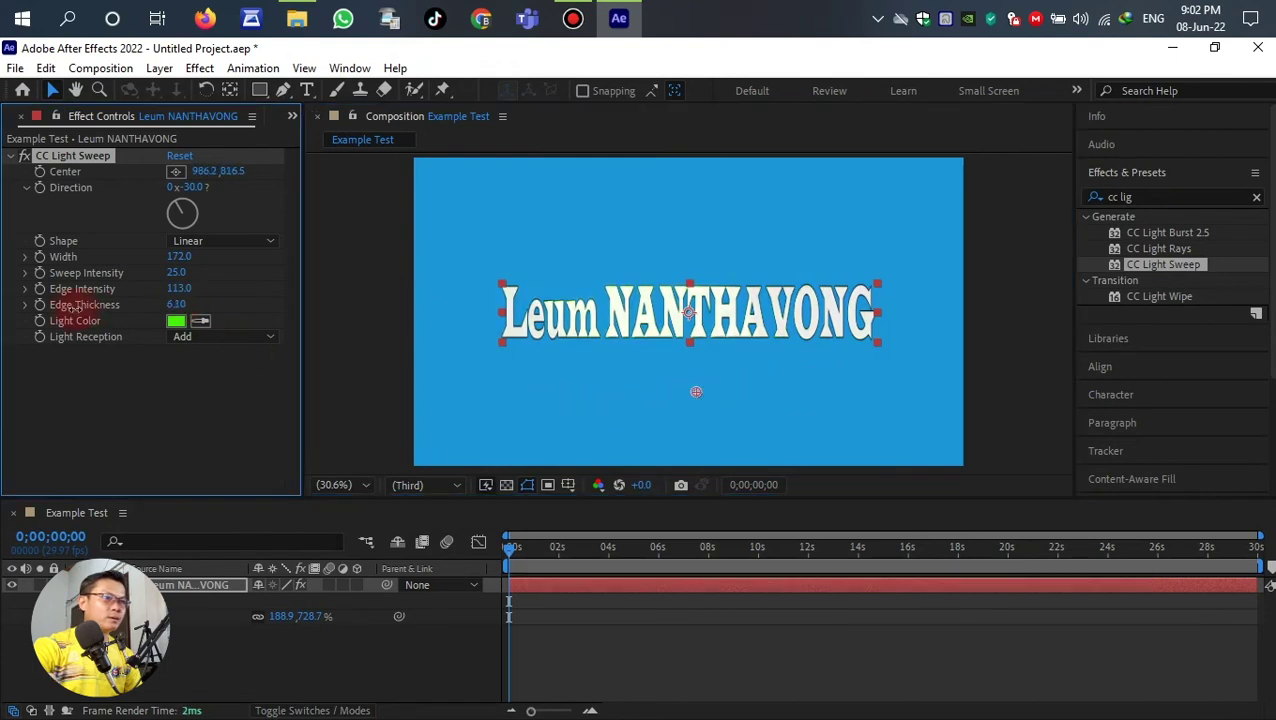
drag(177, 305, 30, 320)
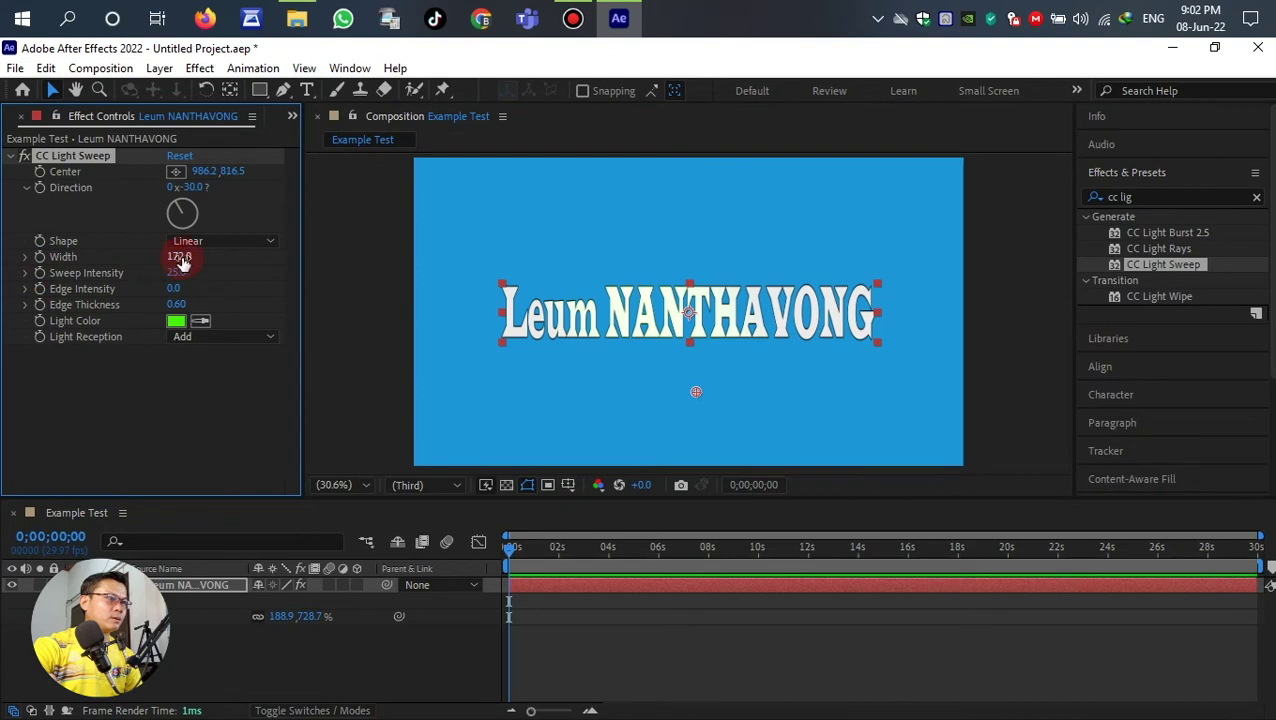
drag(183, 262, 34, 290)
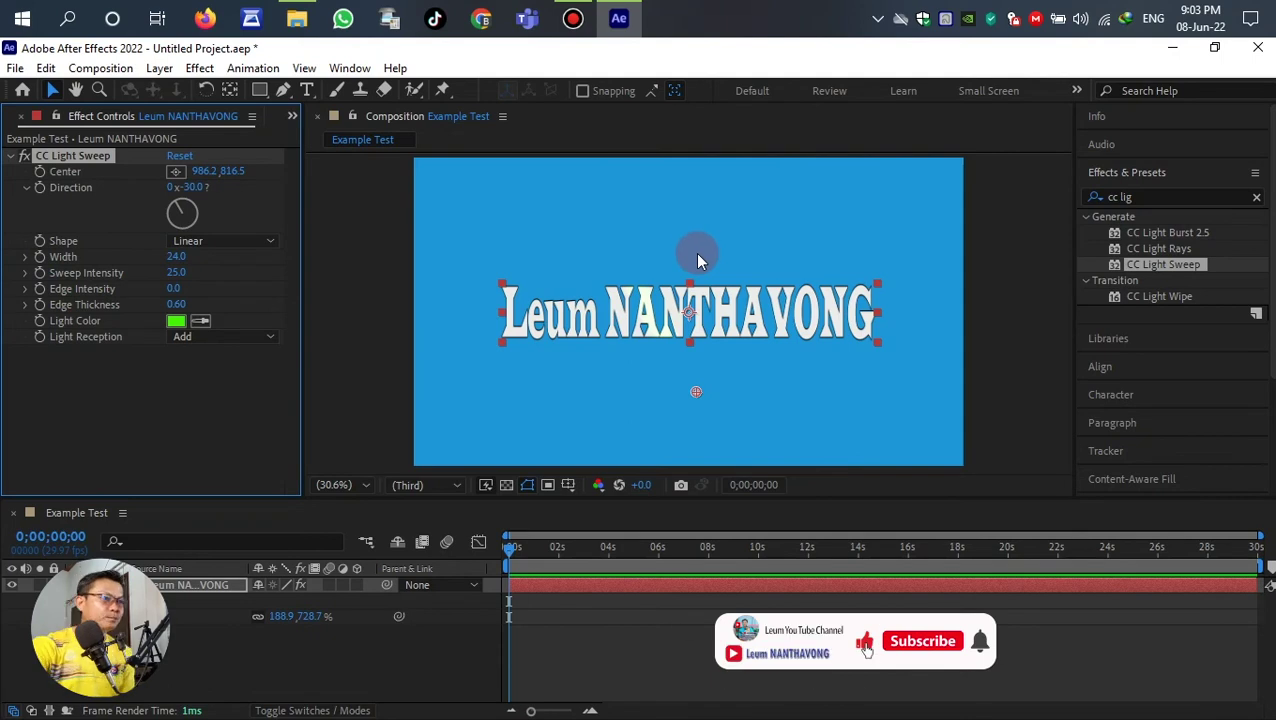
Step: Raise CC Light Sweep's Sweep Intensity to 443 and drag its Center to 708.0, 800.2 over the name
click(641, 286)
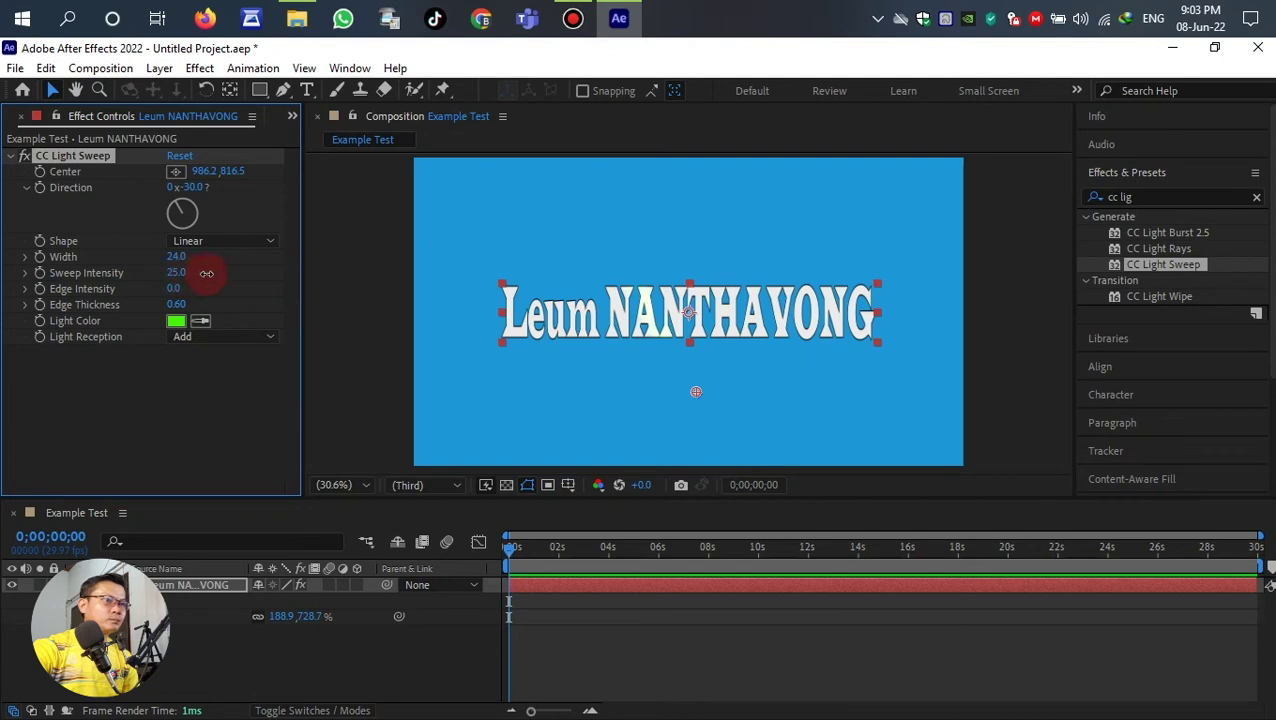
drag(206, 273, 421, 285)
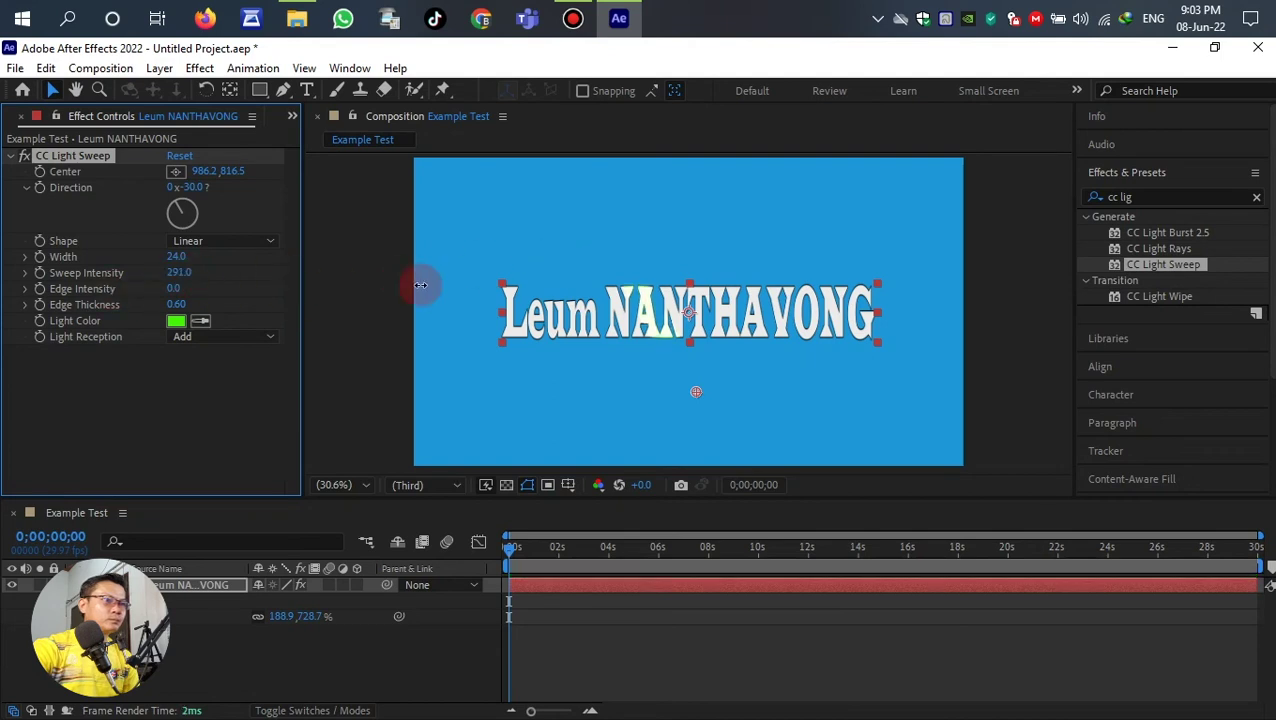
drag(695, 394, 642, 393)
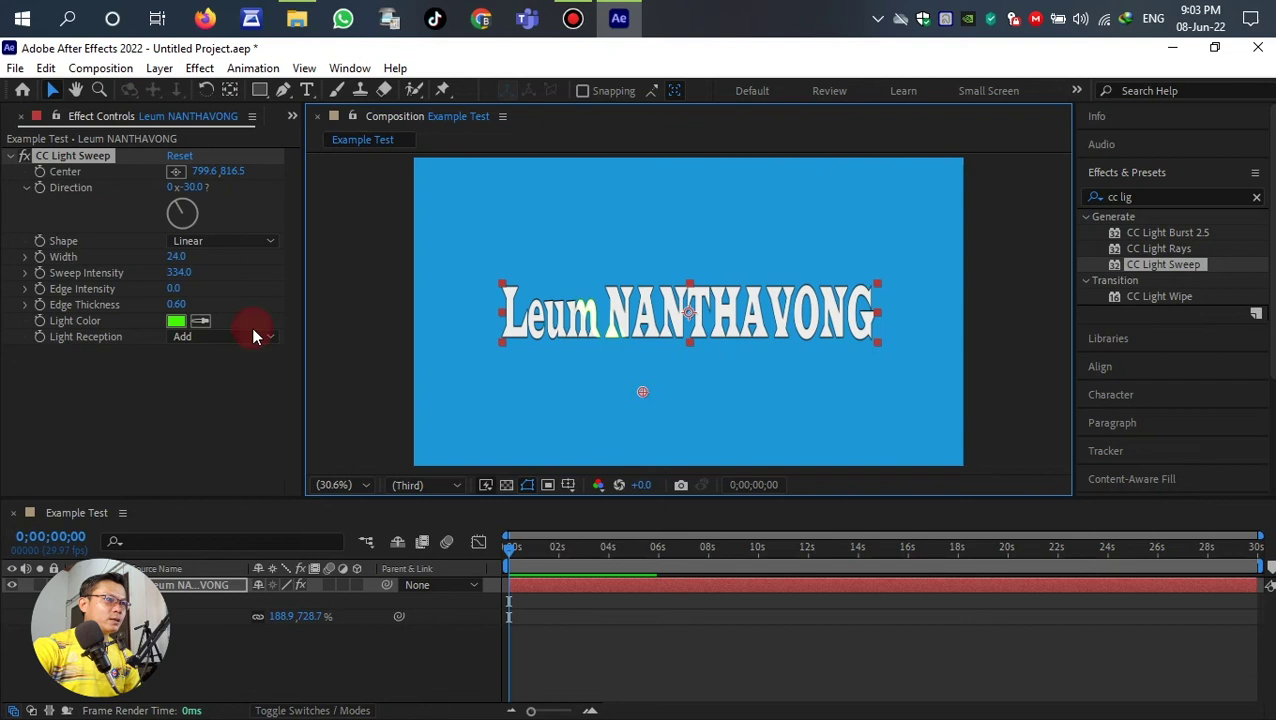
click(178, 272)
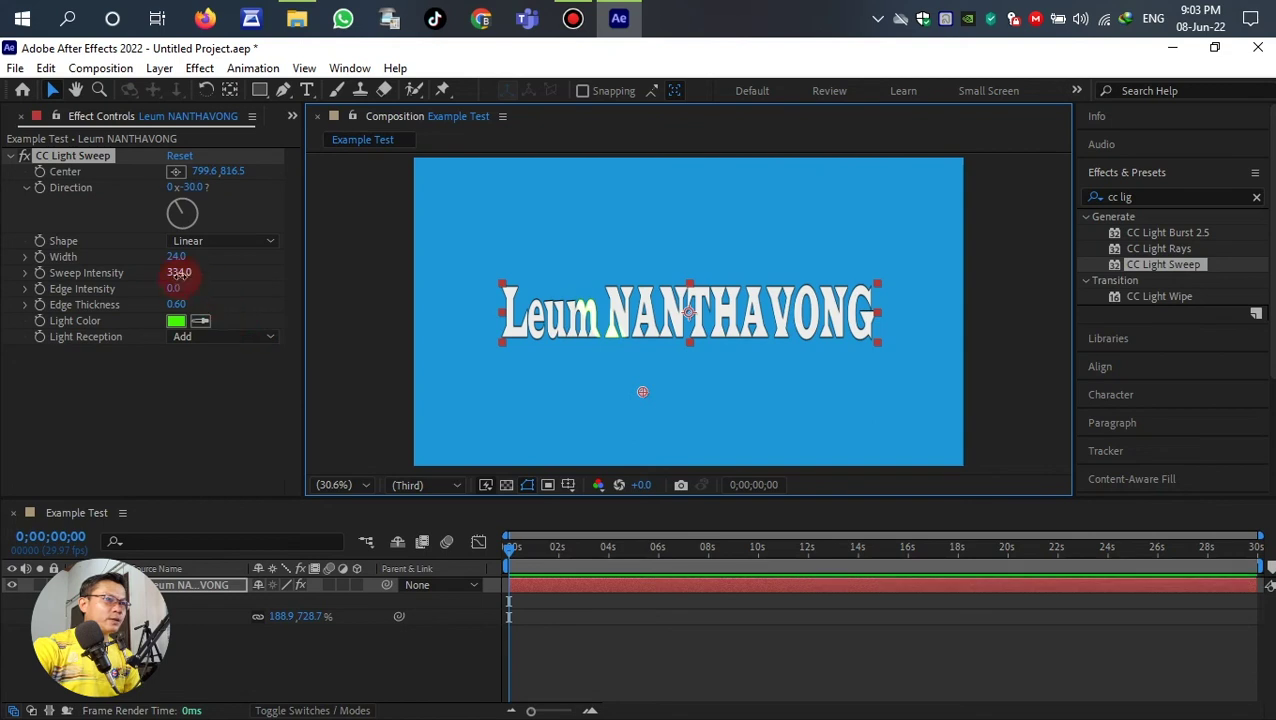
drag(180, 273, 295, 286)
click(642, 395)
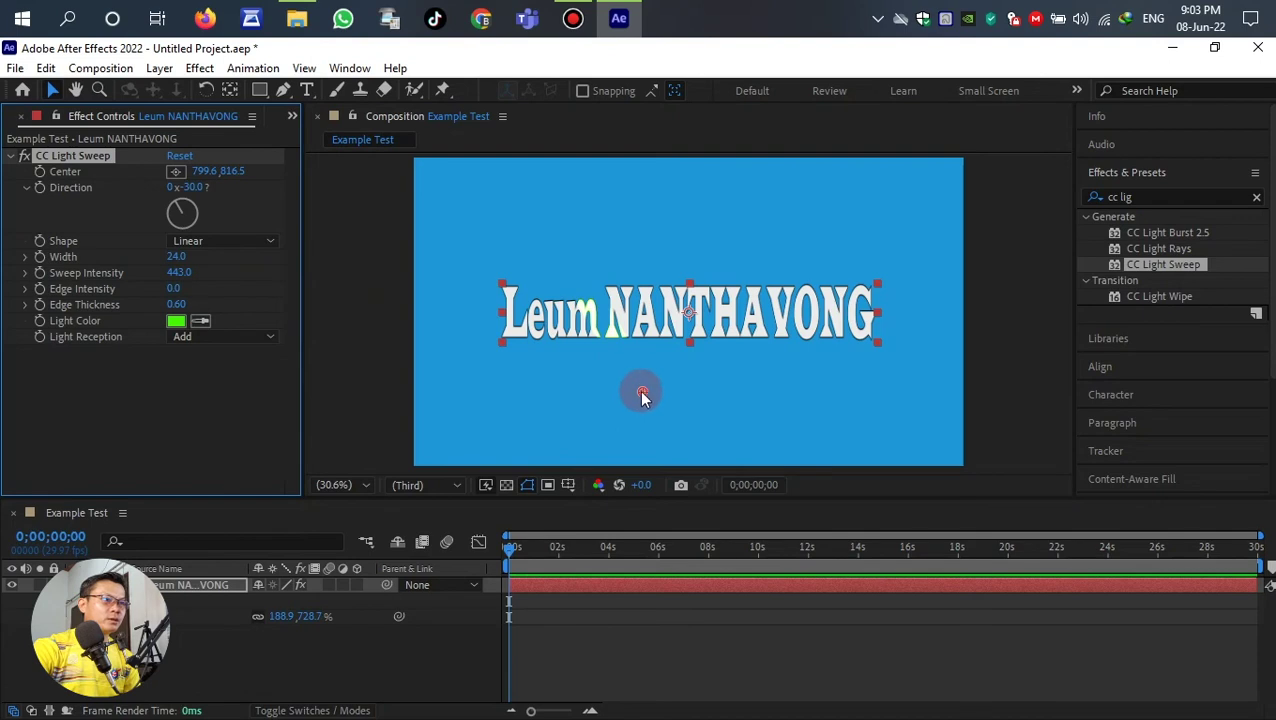
drag(642, 395, 607, 388)
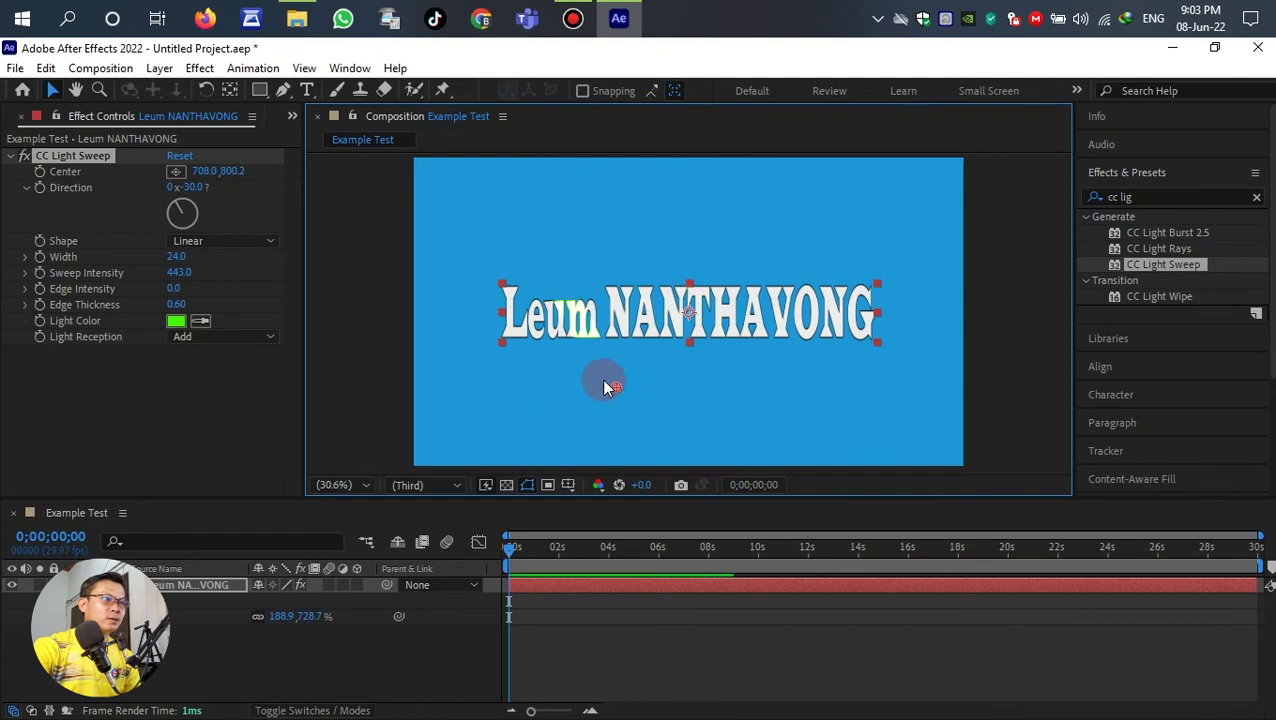
Step: Try a red Light Color for the sweep and preview the gleam across the text
click(176, 321)
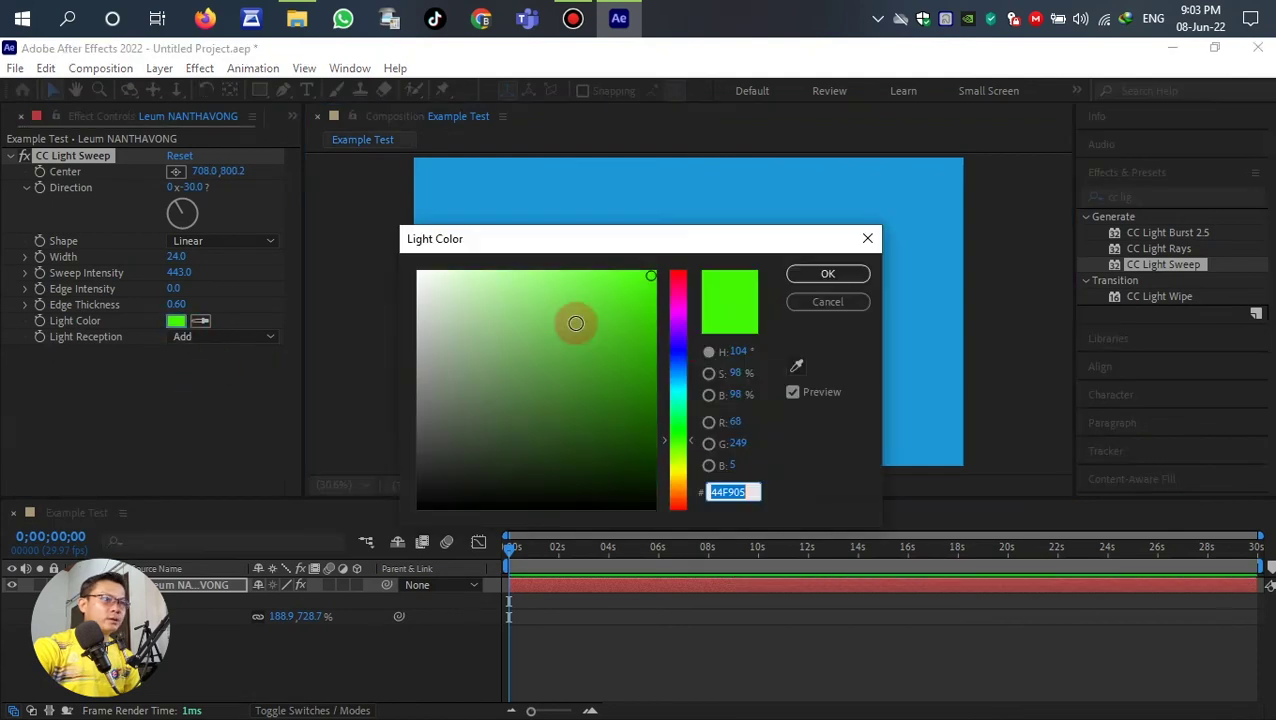
click(679, 279)
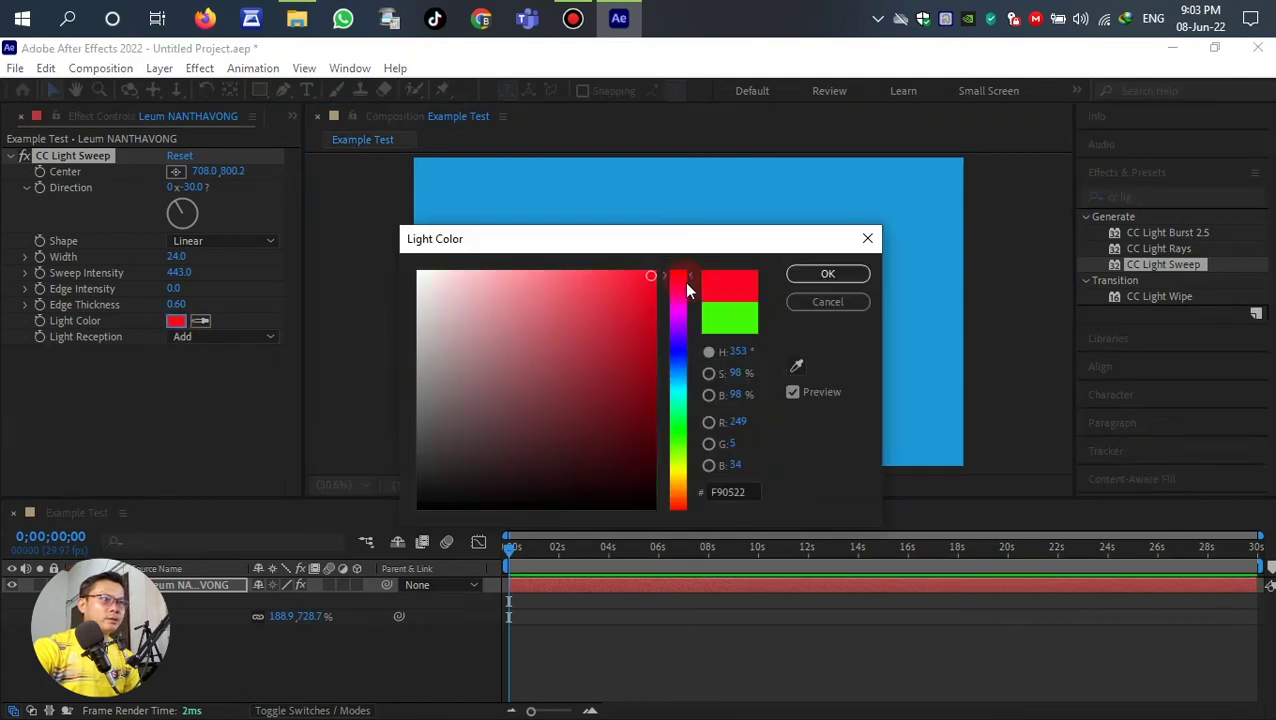
click(824, 284)
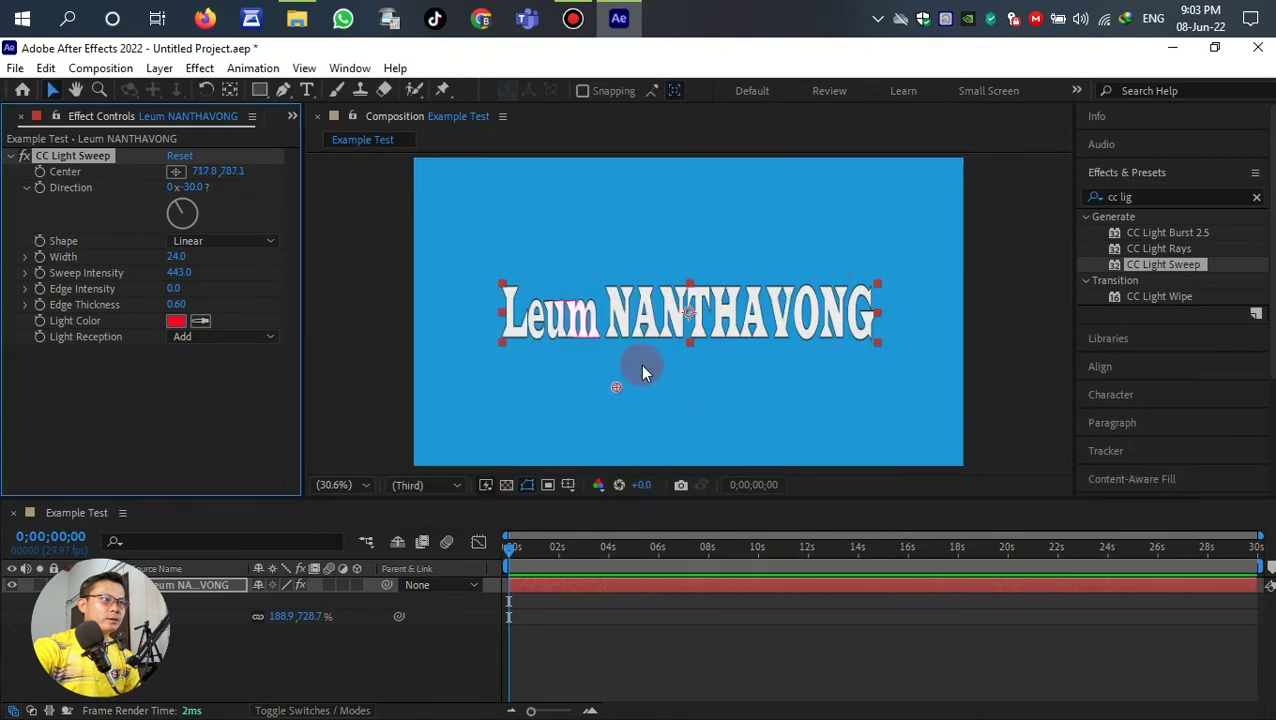
drag(642, 367, 615, 375)
Step: Set the sweep's Light Color back to green (33F905) and show the text's Character settings
click(177, 320)
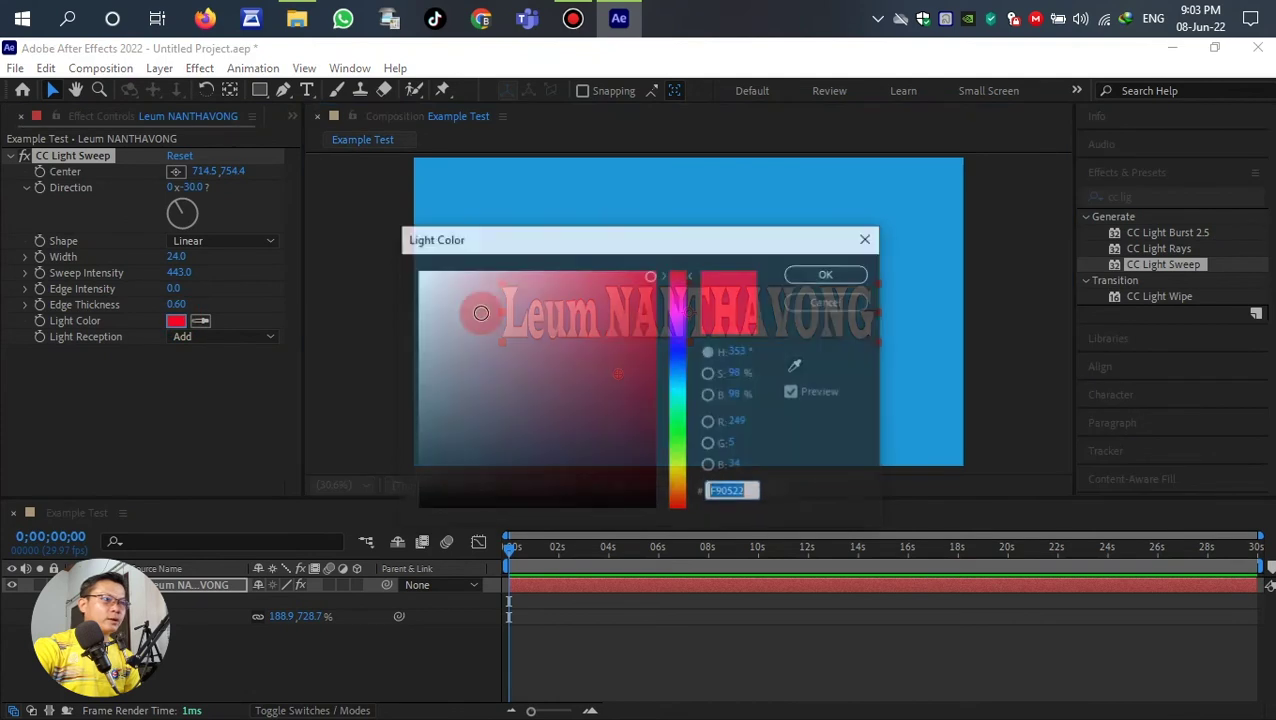
click(684, 436)
click(828, 279)
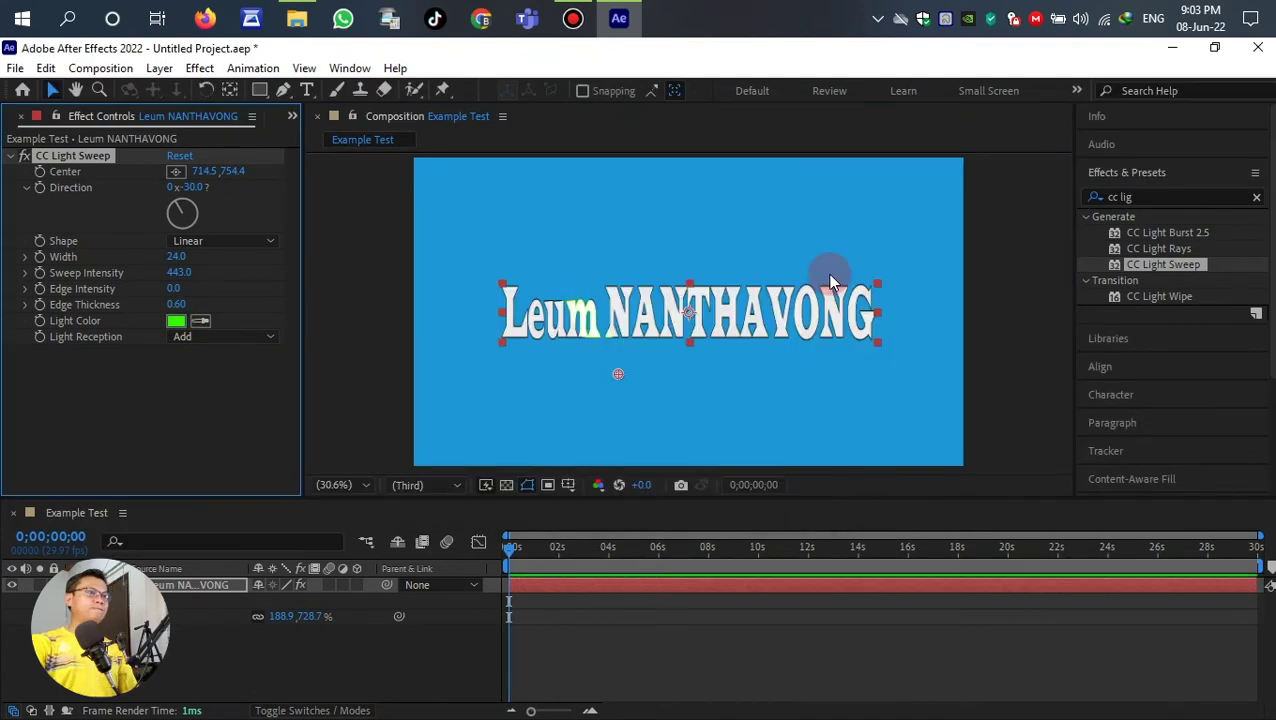
click(618, 373)
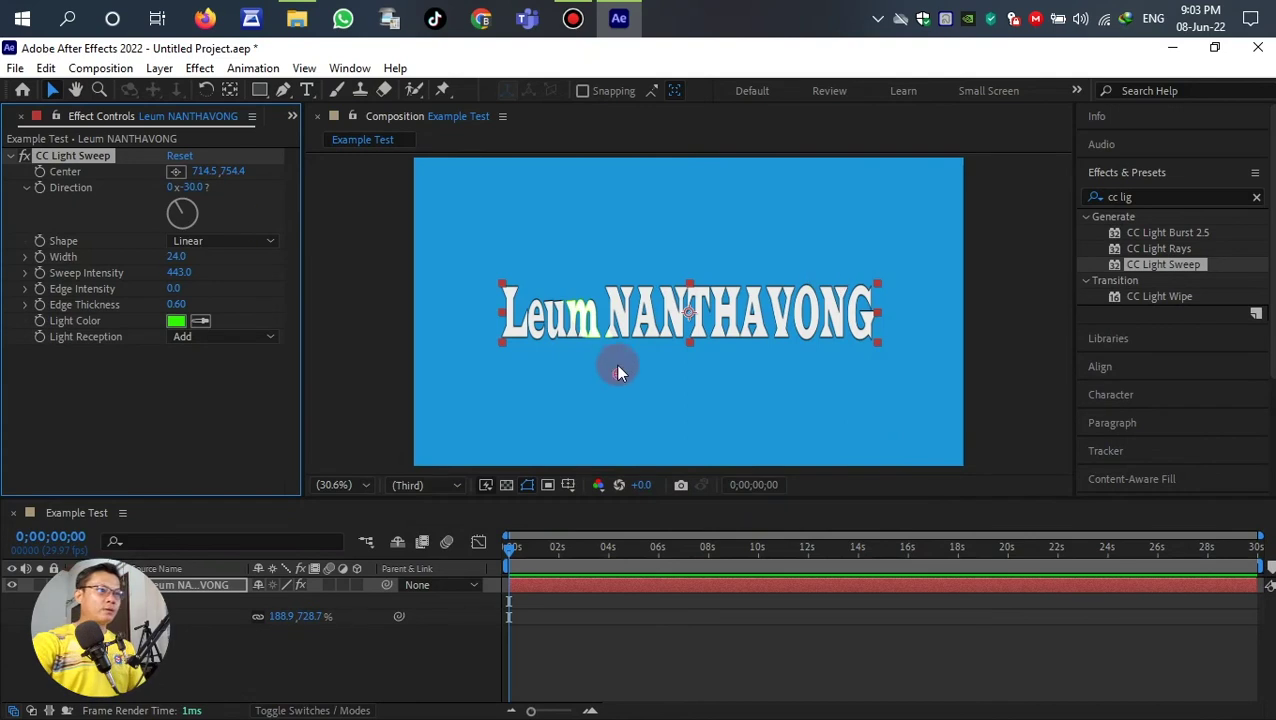
click(1110, 394)
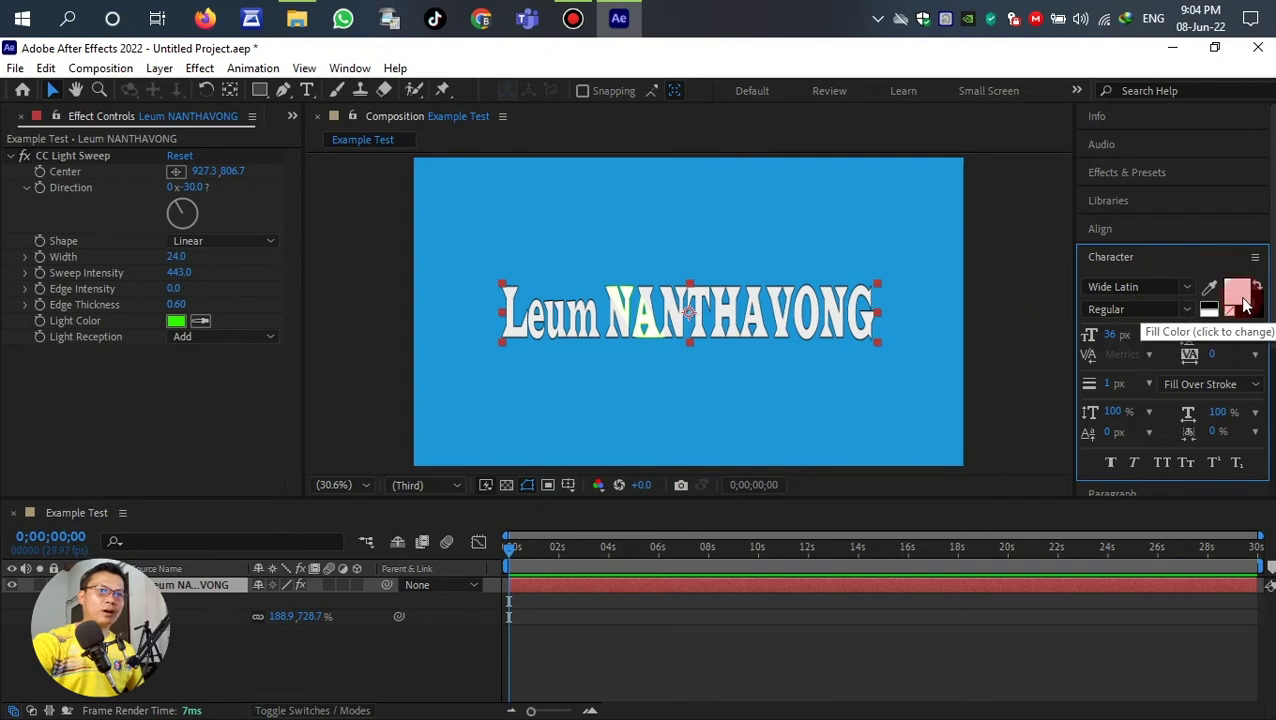
Step: Fill the title text red (E60707) and preview the gleam with Center at 708.0, 832.9
click(1236, 296)
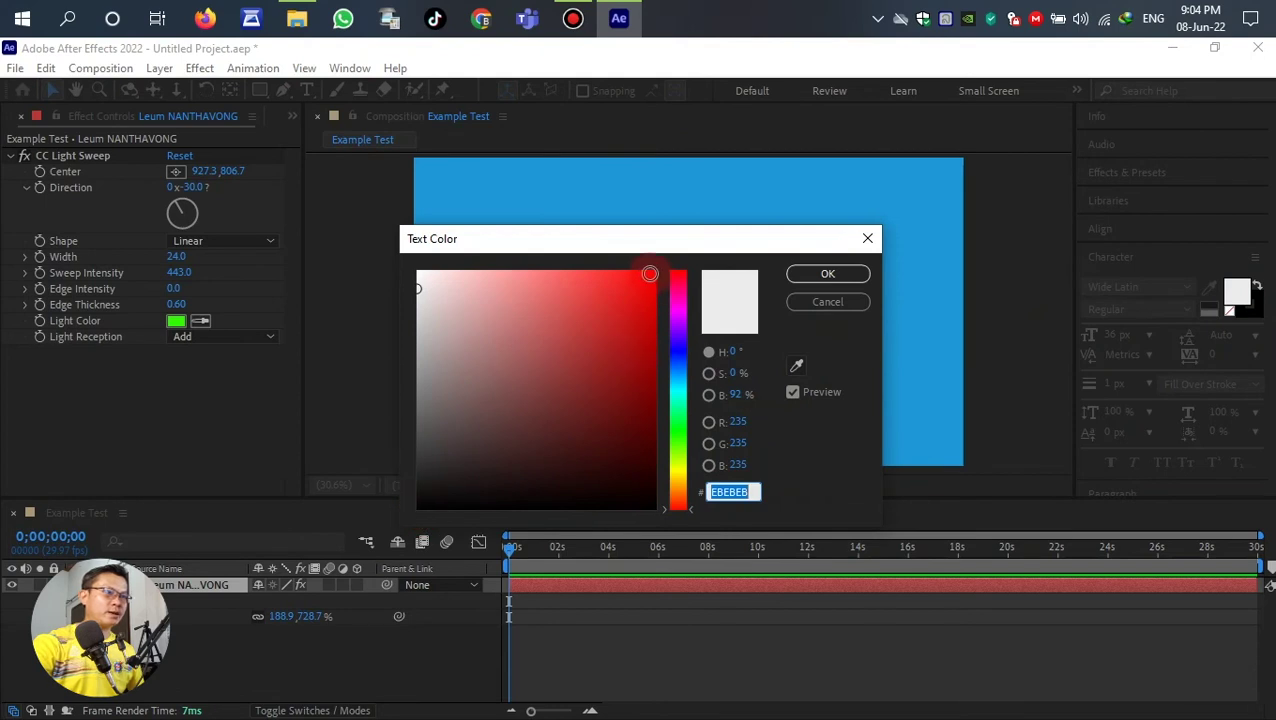
click(648, 293)
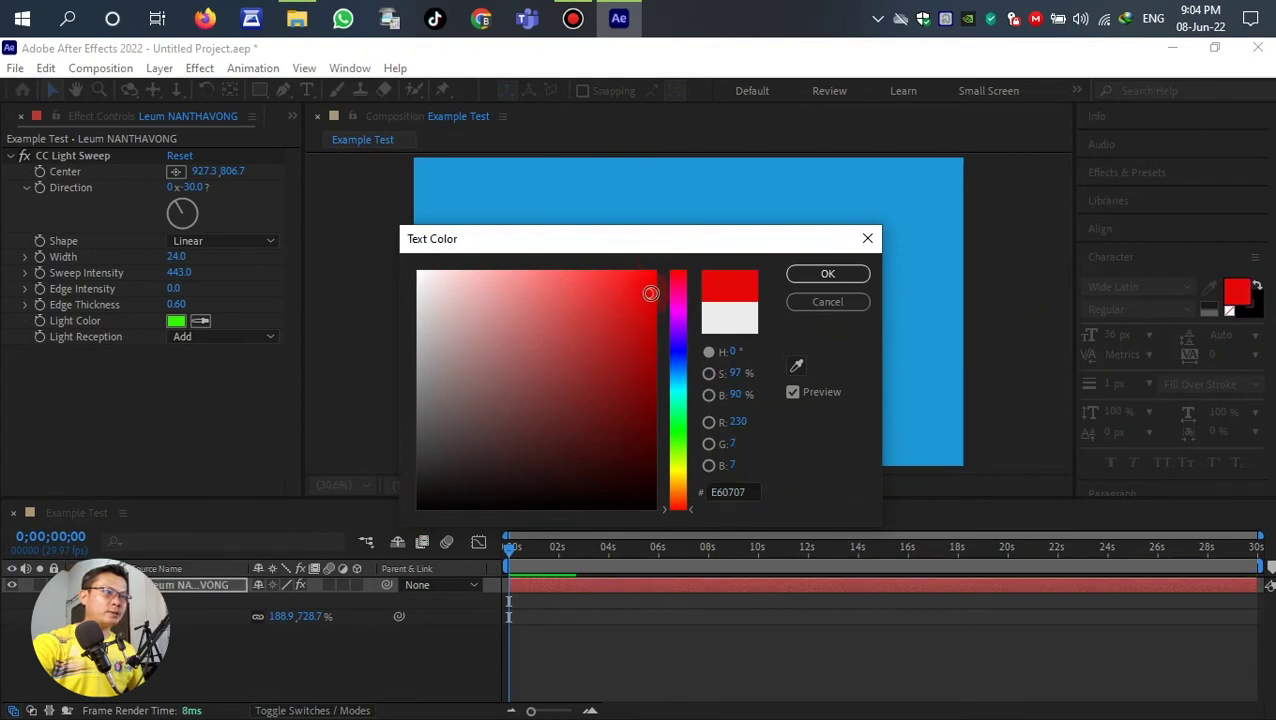
click(845, 273)
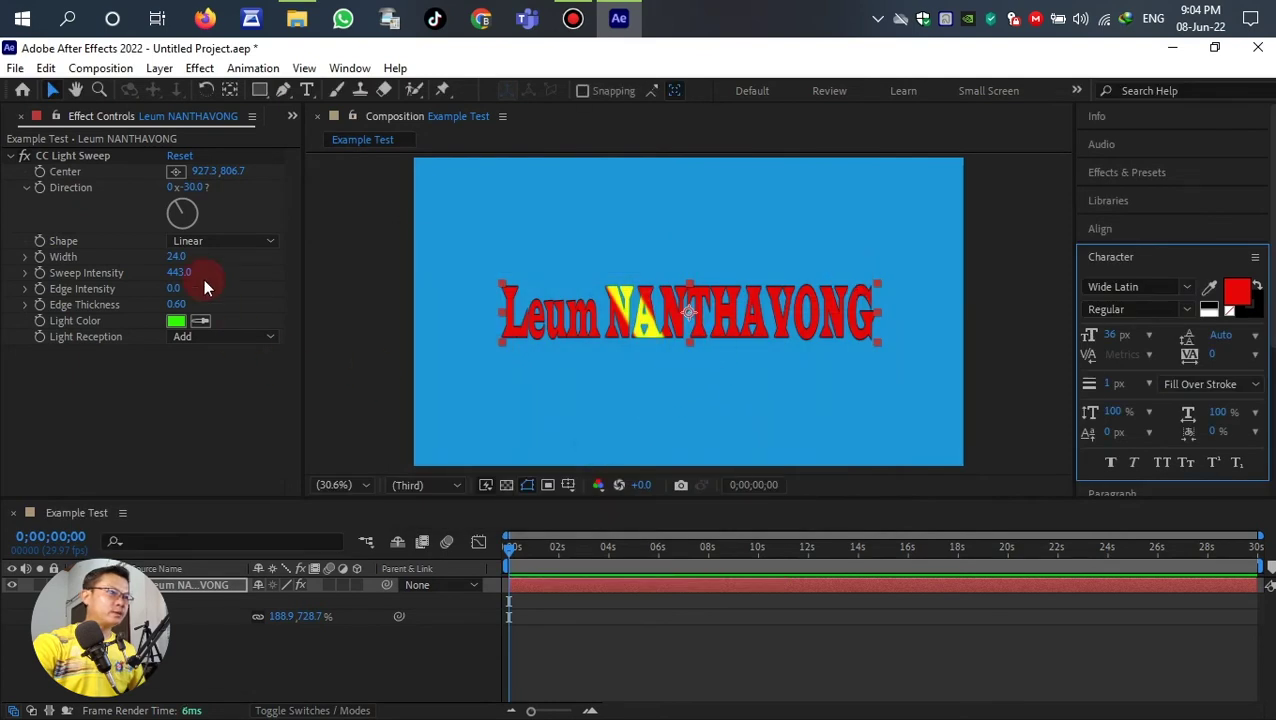
click(76, 172)
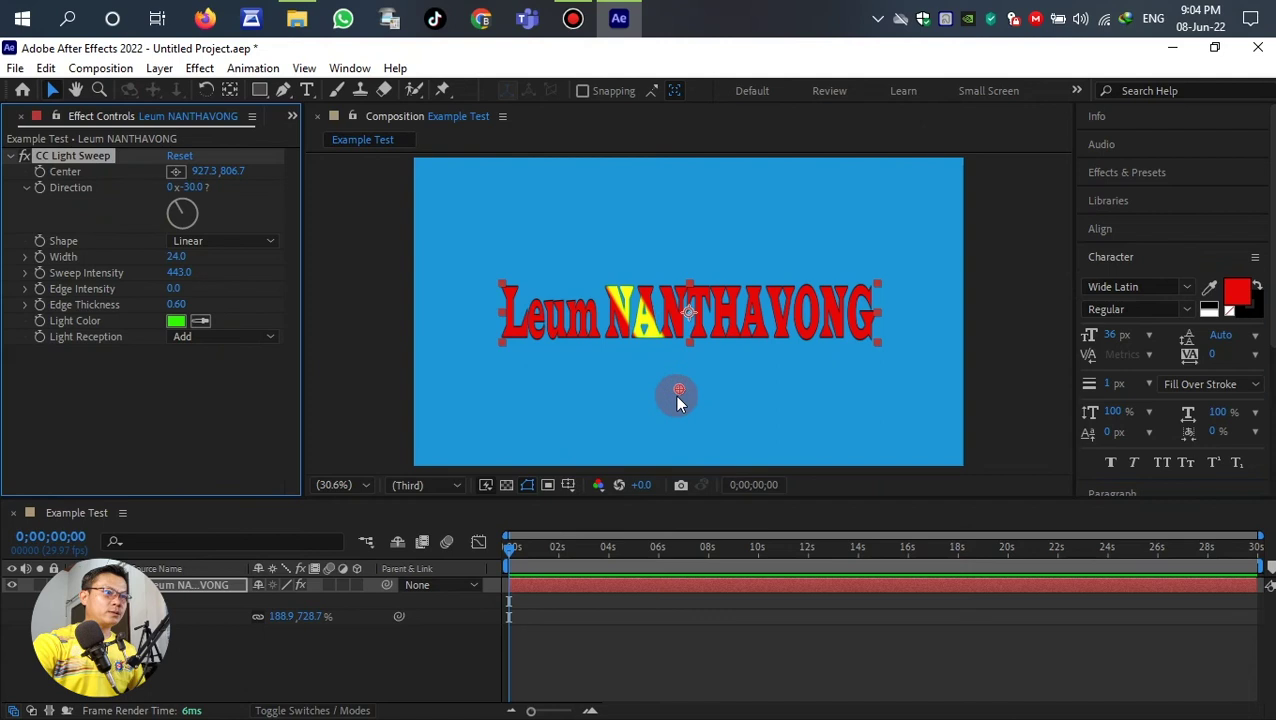
drag(691, 392, 616, 396)
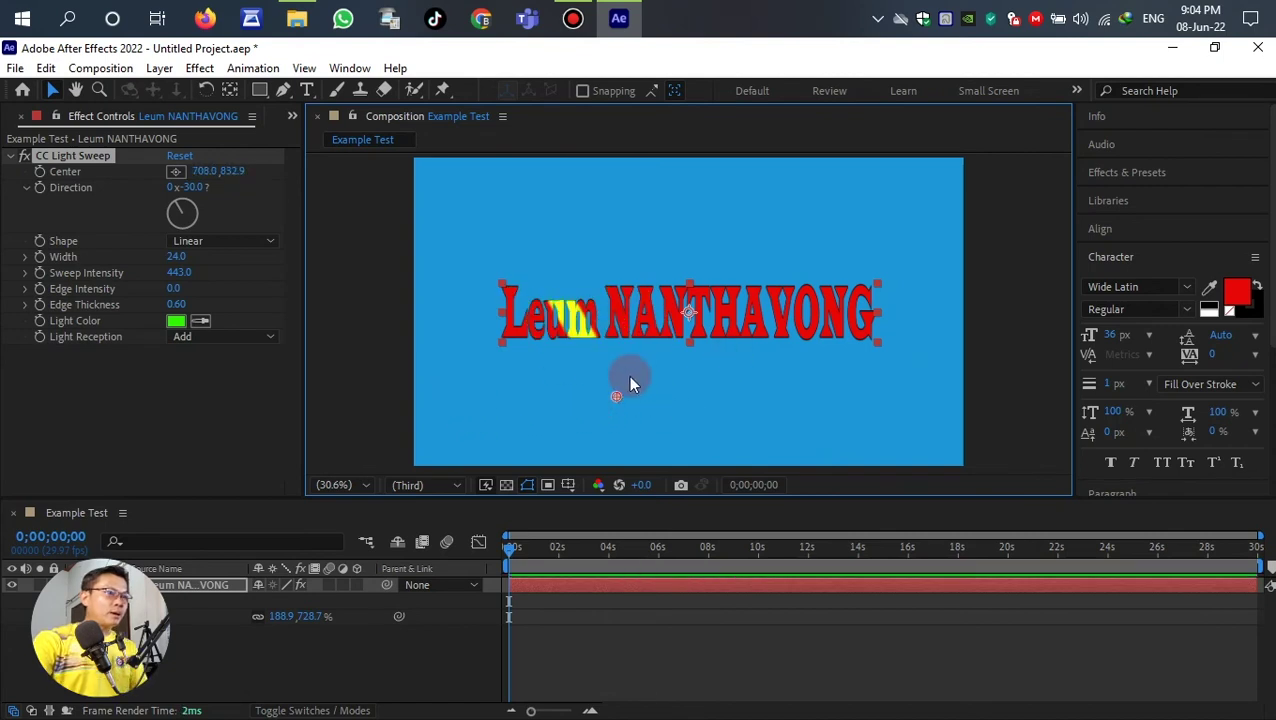
Step: Set the light sweep's Width to 50 and Sweep Intensity to 300
drag(615, 400, 603, 386)
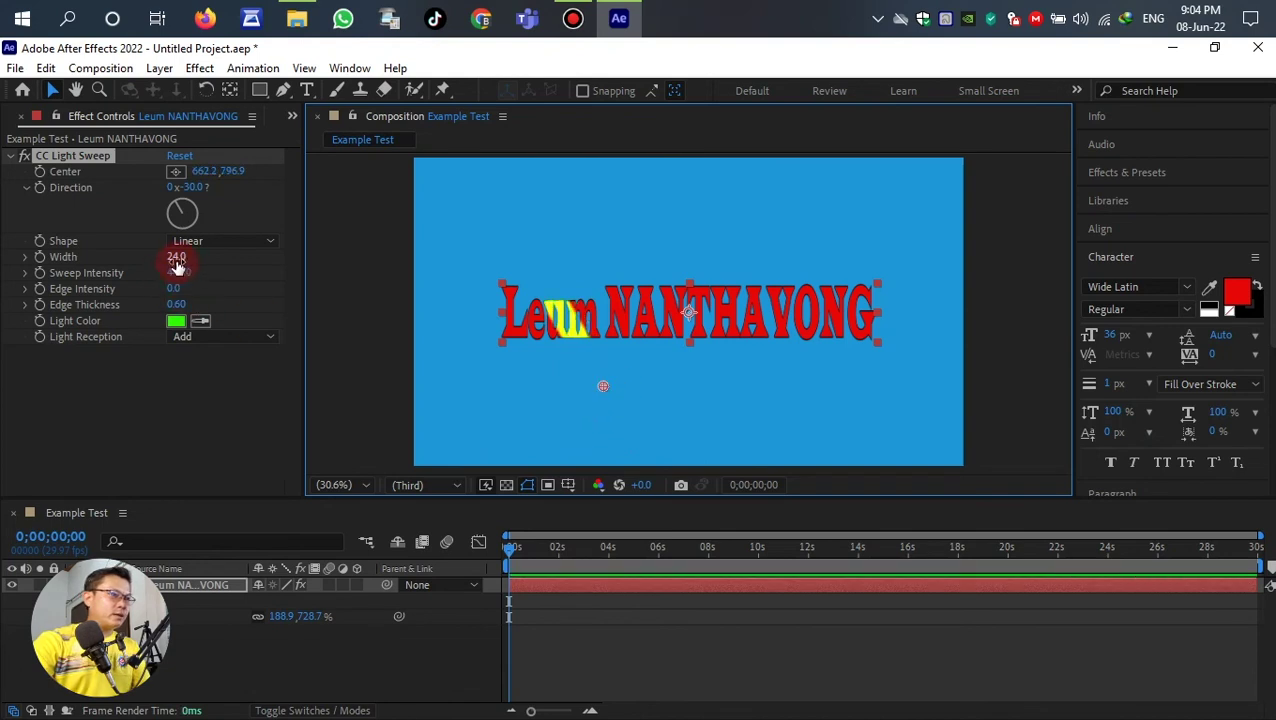
drag(176, 257, 197, 283)
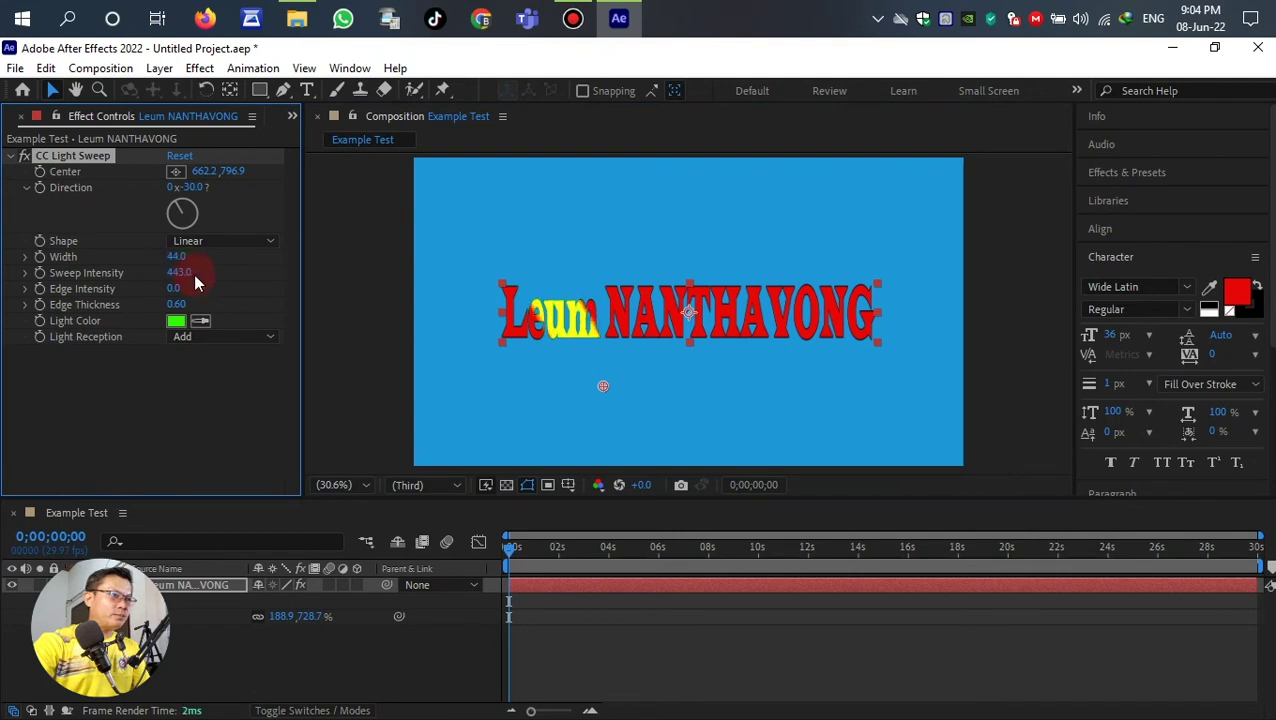
click(177, 258)
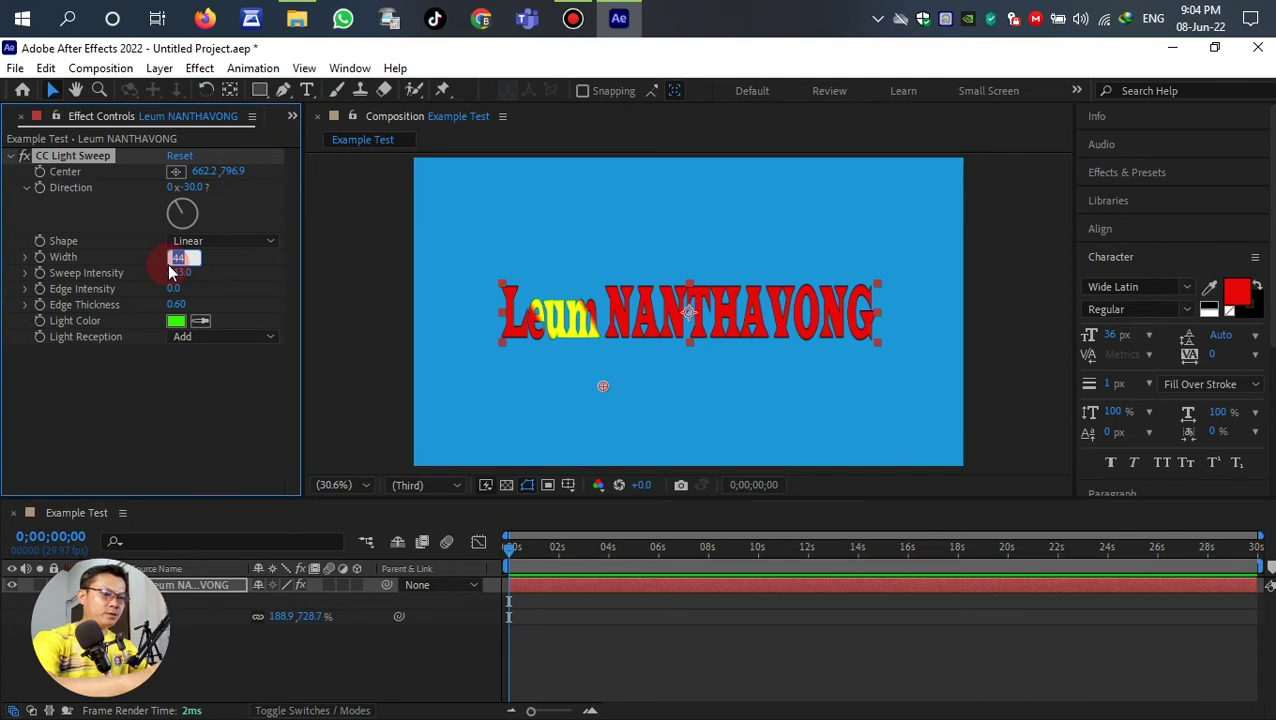
text(50)
double_click(173, 253)
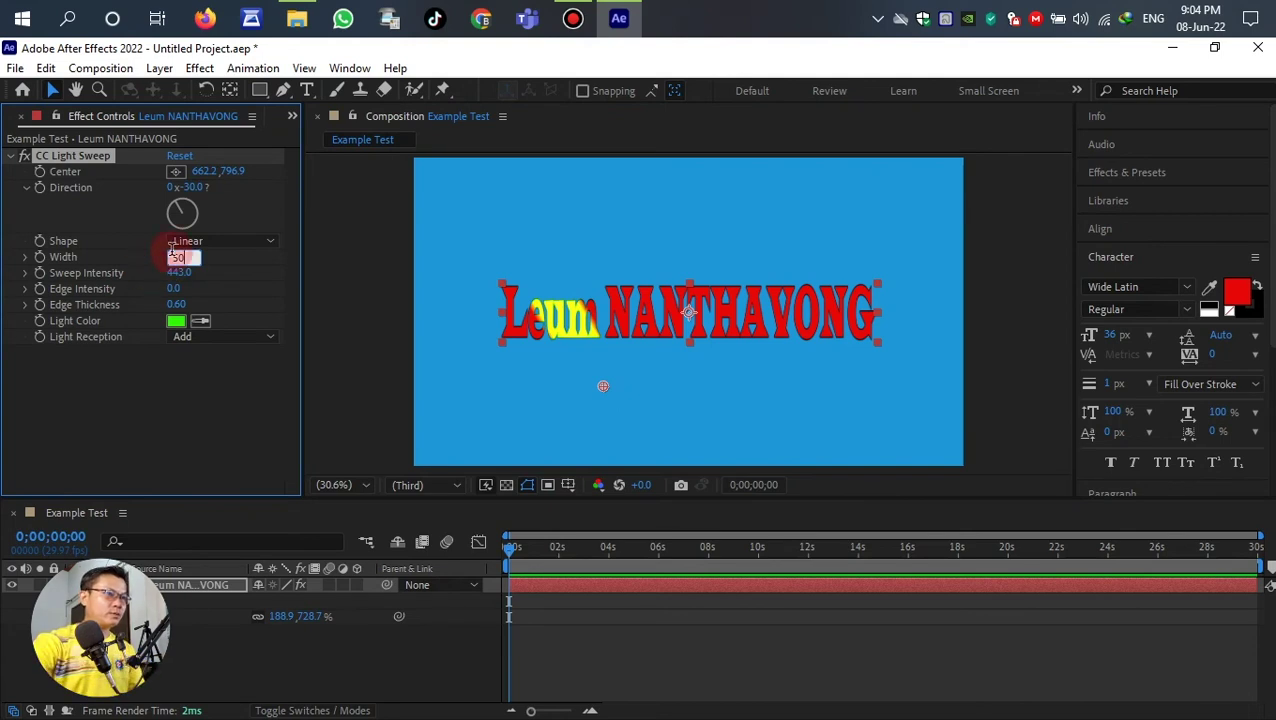
click(178, 274)
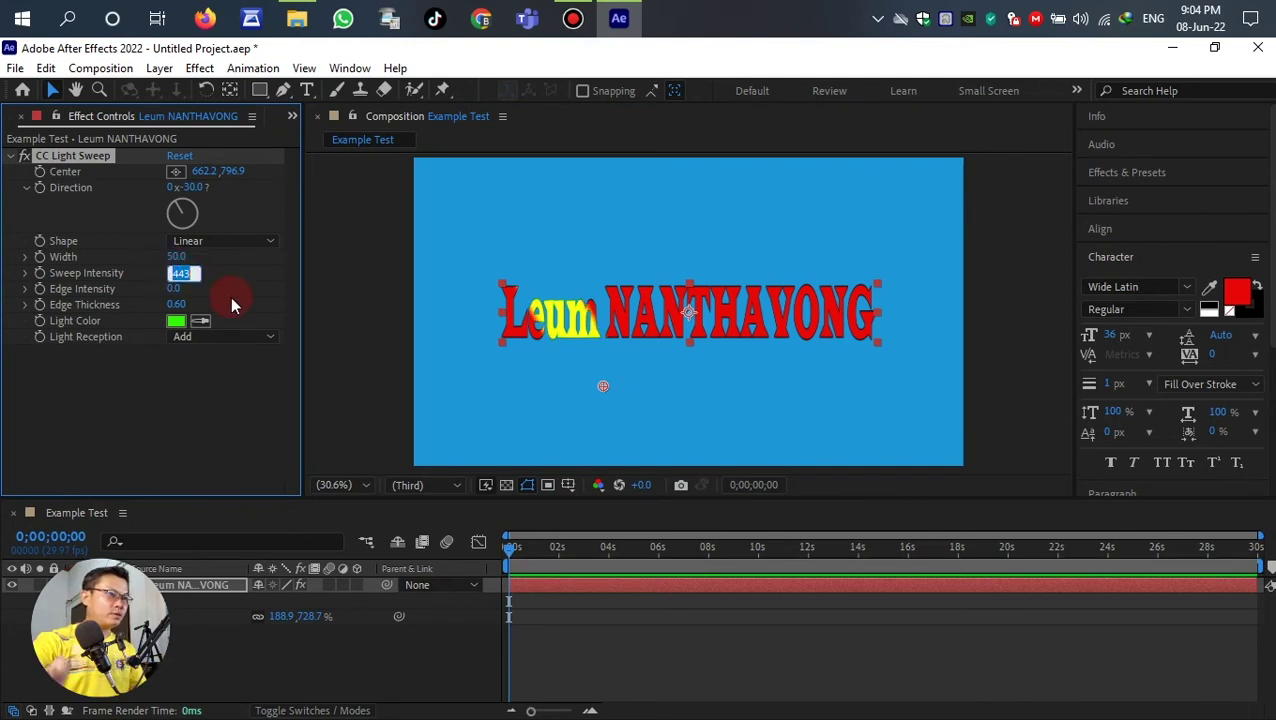
text(300)
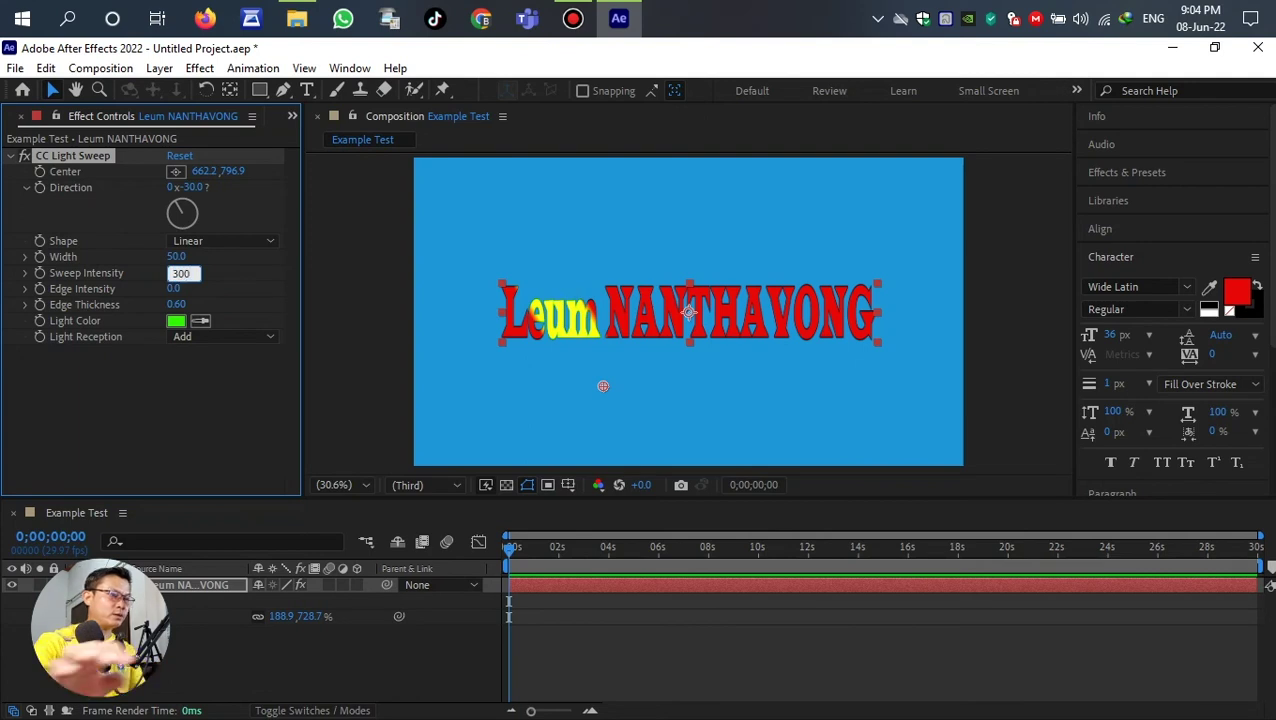
click(127, 409)
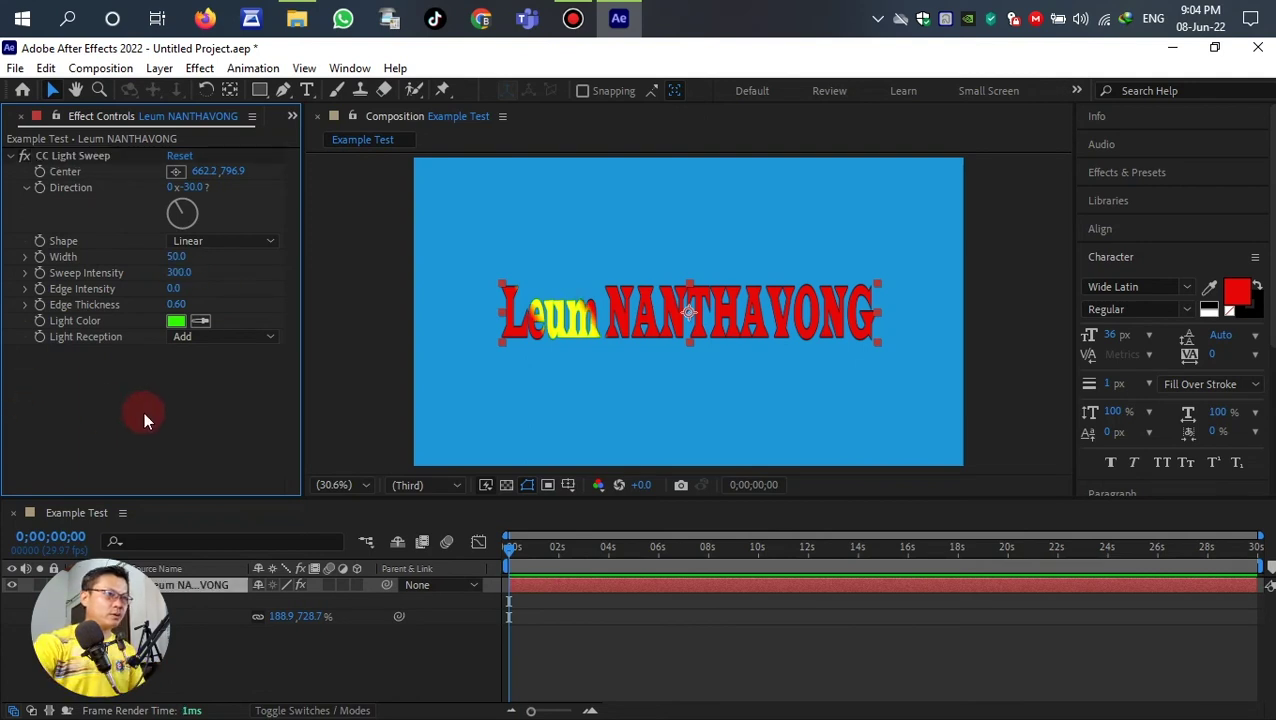
Step: Set Edge Intensity to 10 and preview the broader gleam over the first word
click(180, 289)
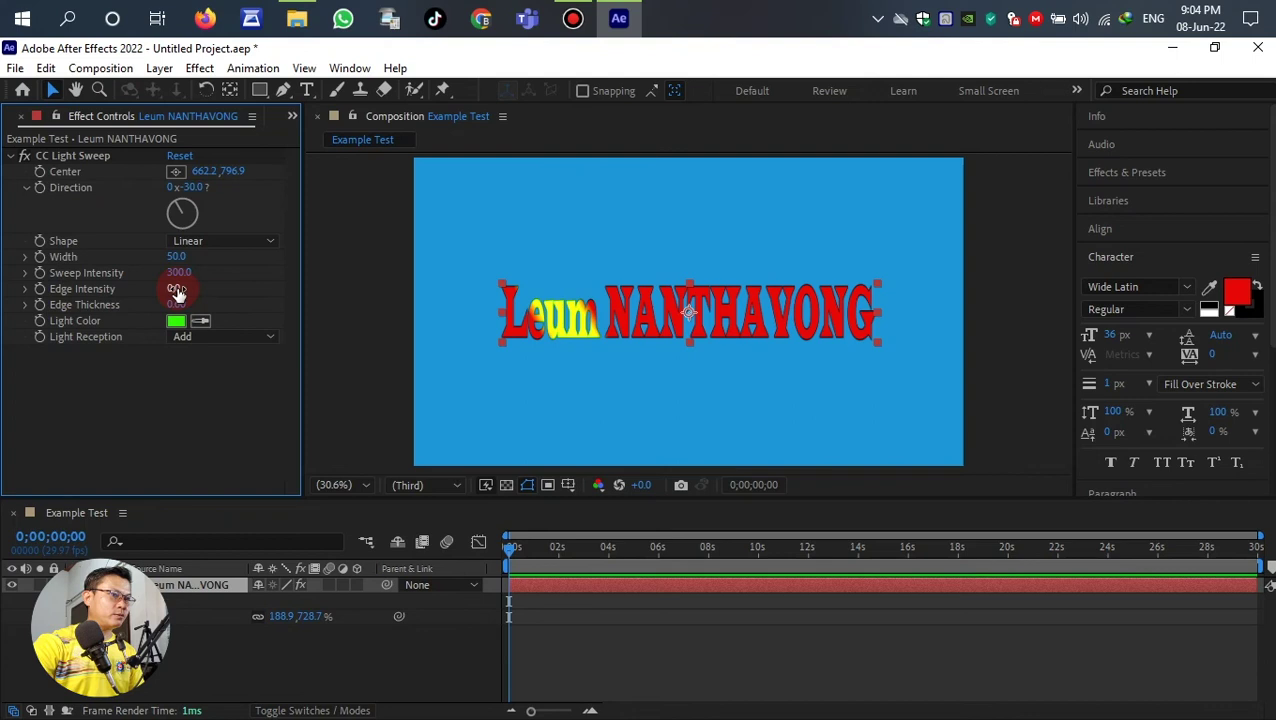
click(184, 306)
drag(175, 290, 252, 289)
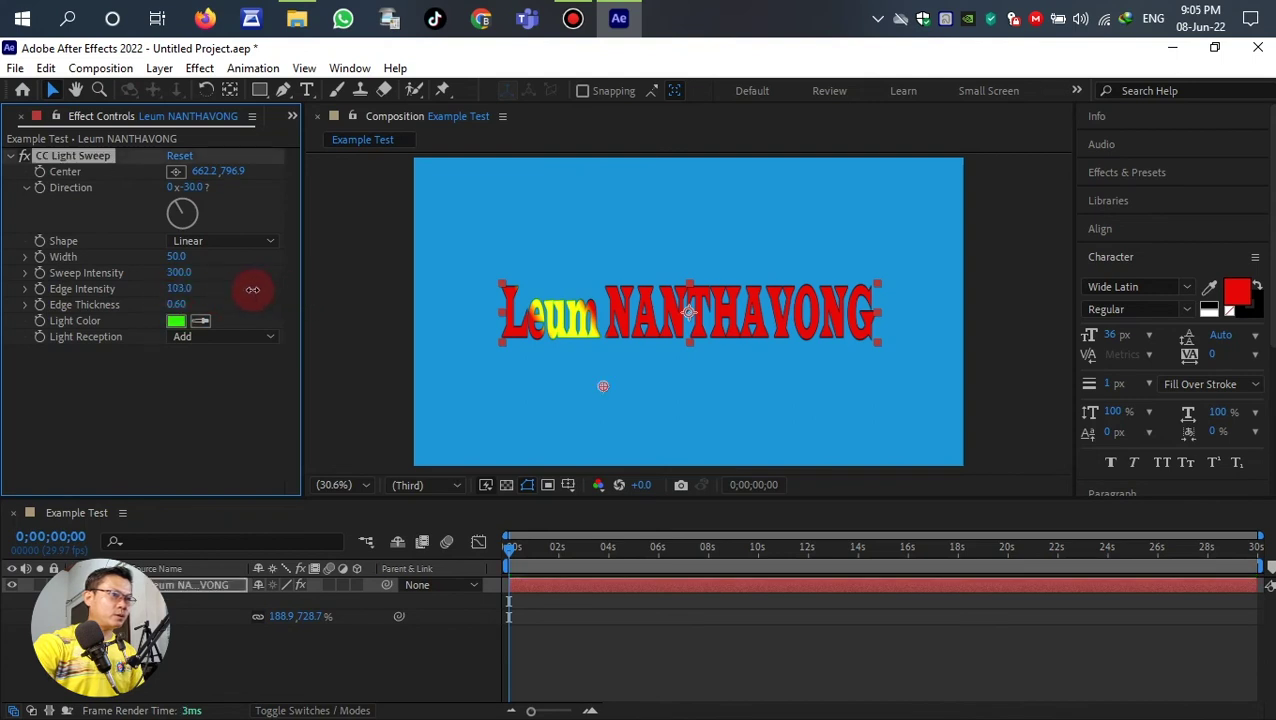
click(176, 290)
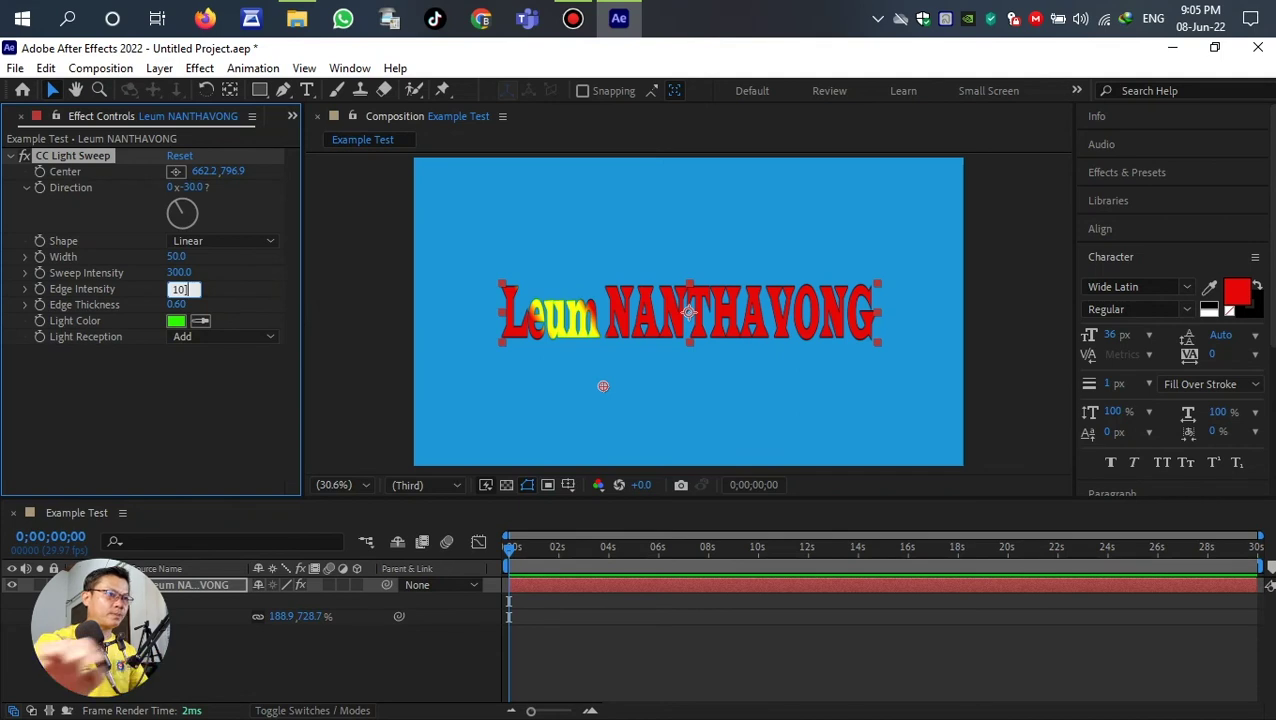
text(10)
mouse_move(603, 388)
mouse_down()
mouse_move(544, 366)
mouse_move(885, 350)
mouse_move(688, 369)
mouse_move(503, 366)
mouse_move(500, 335)
mouse_move(720, 332)
mouse_move(896, 303)
mouse_move(583, 340)
mouse_move(544, 365)
mouse_move(586, 370)
mouse_up()
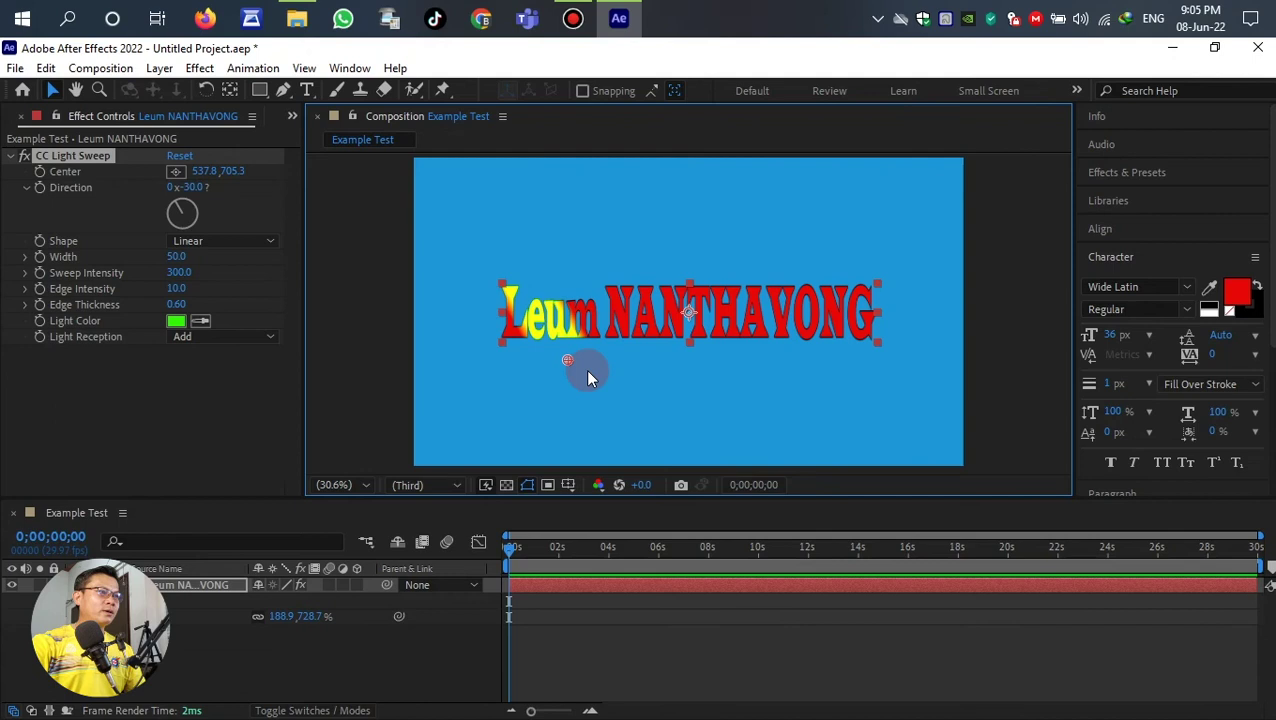
Step: Drag the sweep Center just left of the red text, to 217.1, 633.3
drag(566, 363, 488, 342)
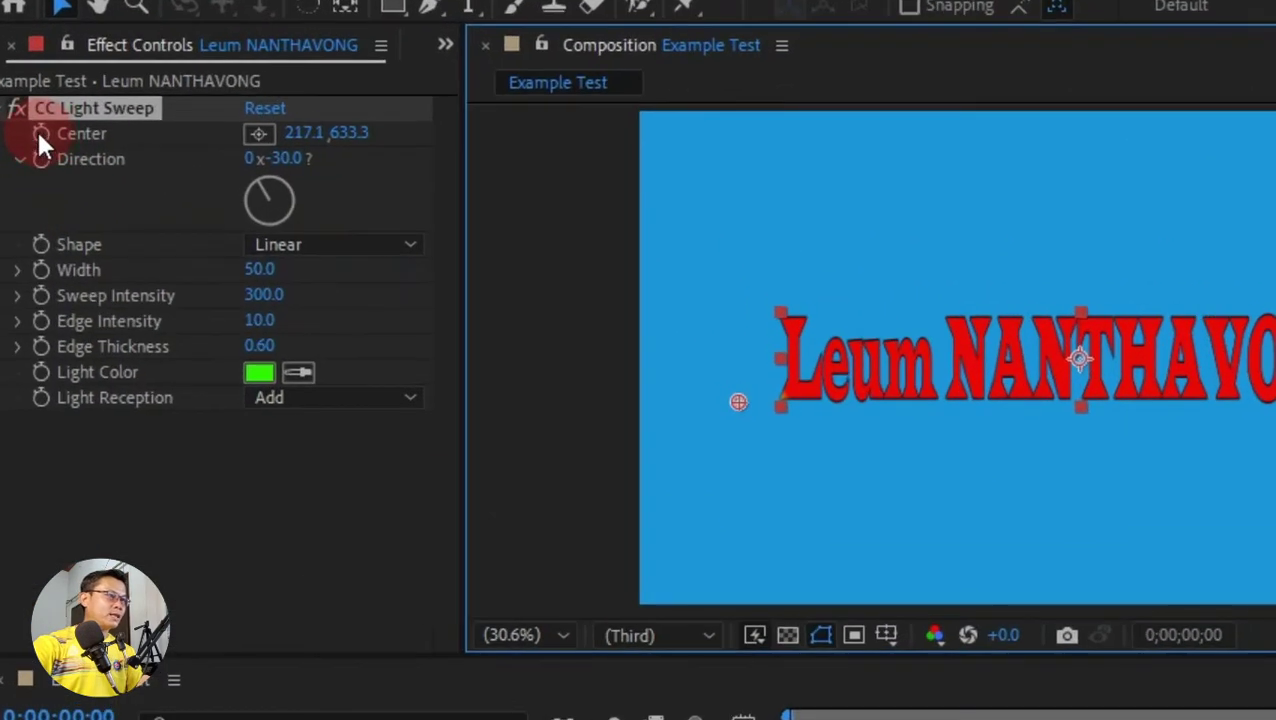
Step: Keyframe the sweep Center from 217.1, 633.3 at 0s to 1752.0, 541.6 near 13;28
click(39, 133)
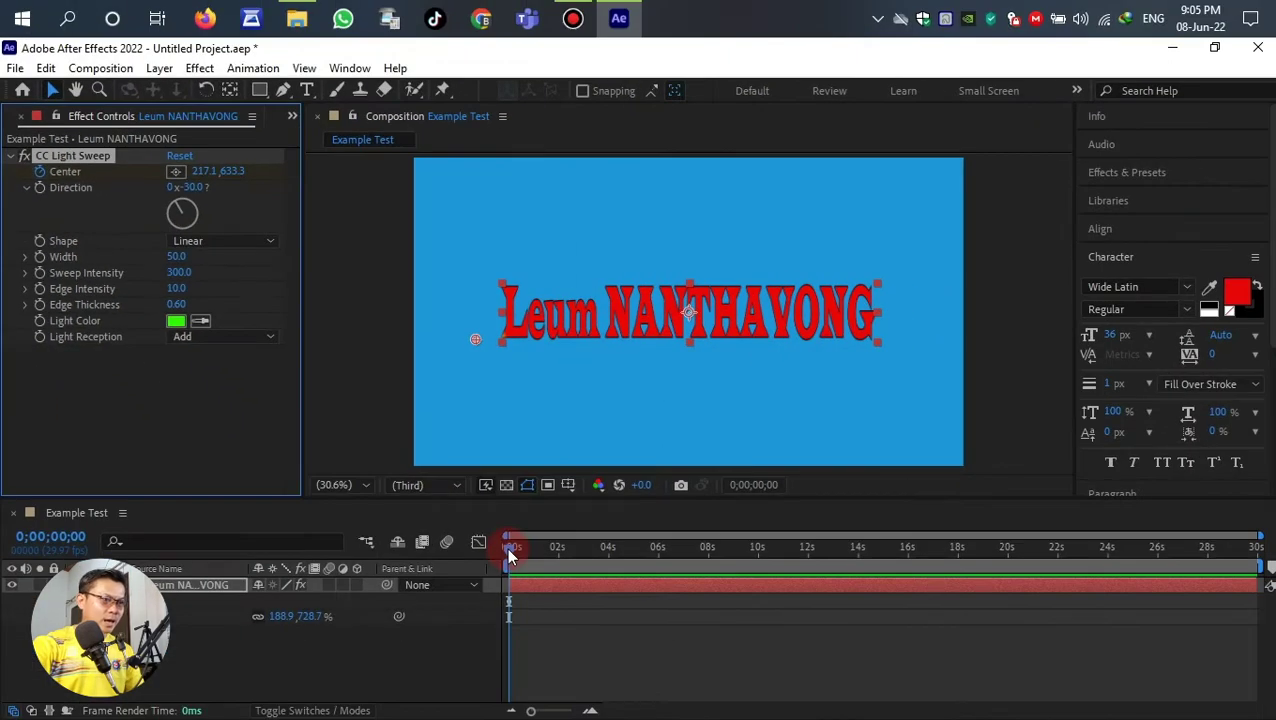
drag(509, 550, 830, 576)
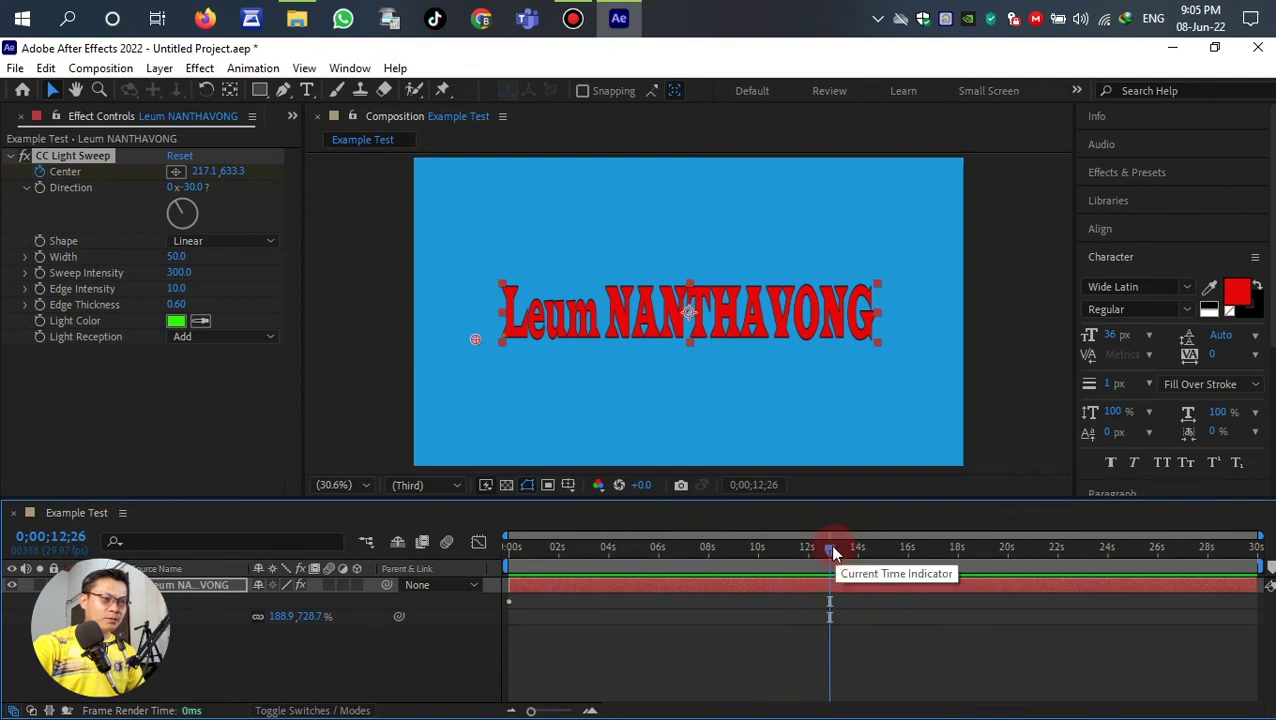
drag(829, 543, 865, 567)
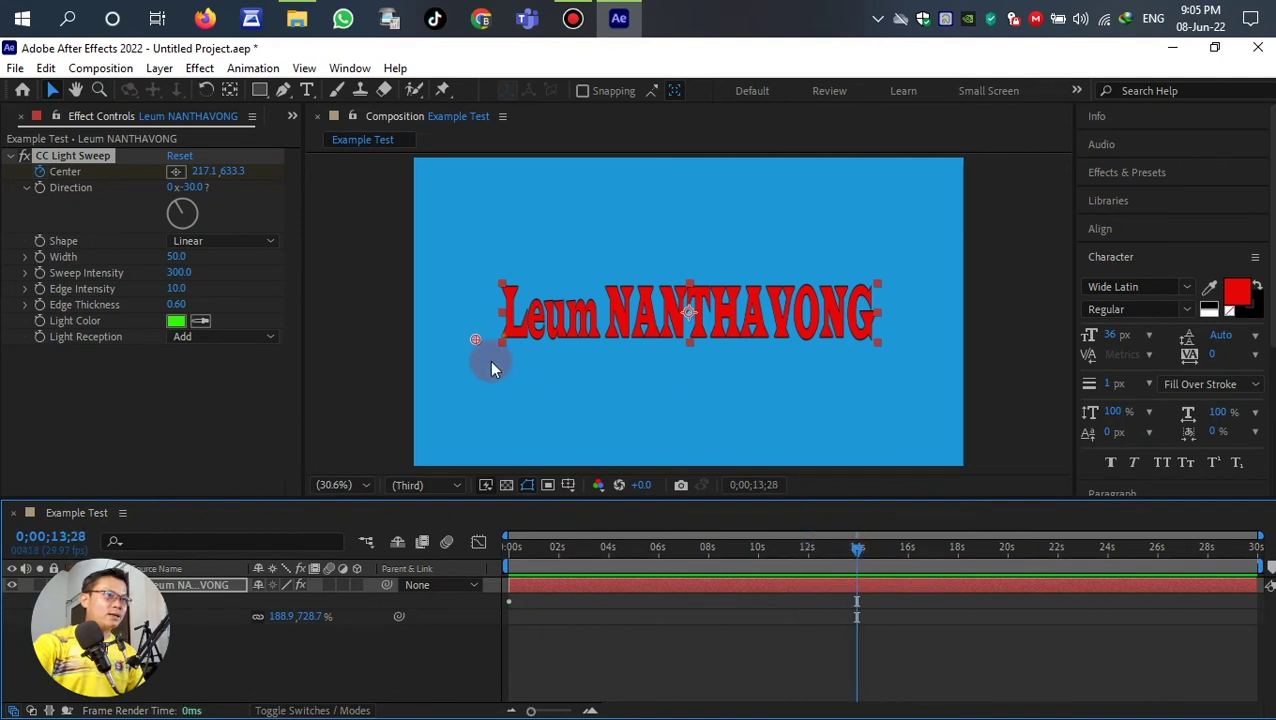
drag(476, 339, 915, 313)
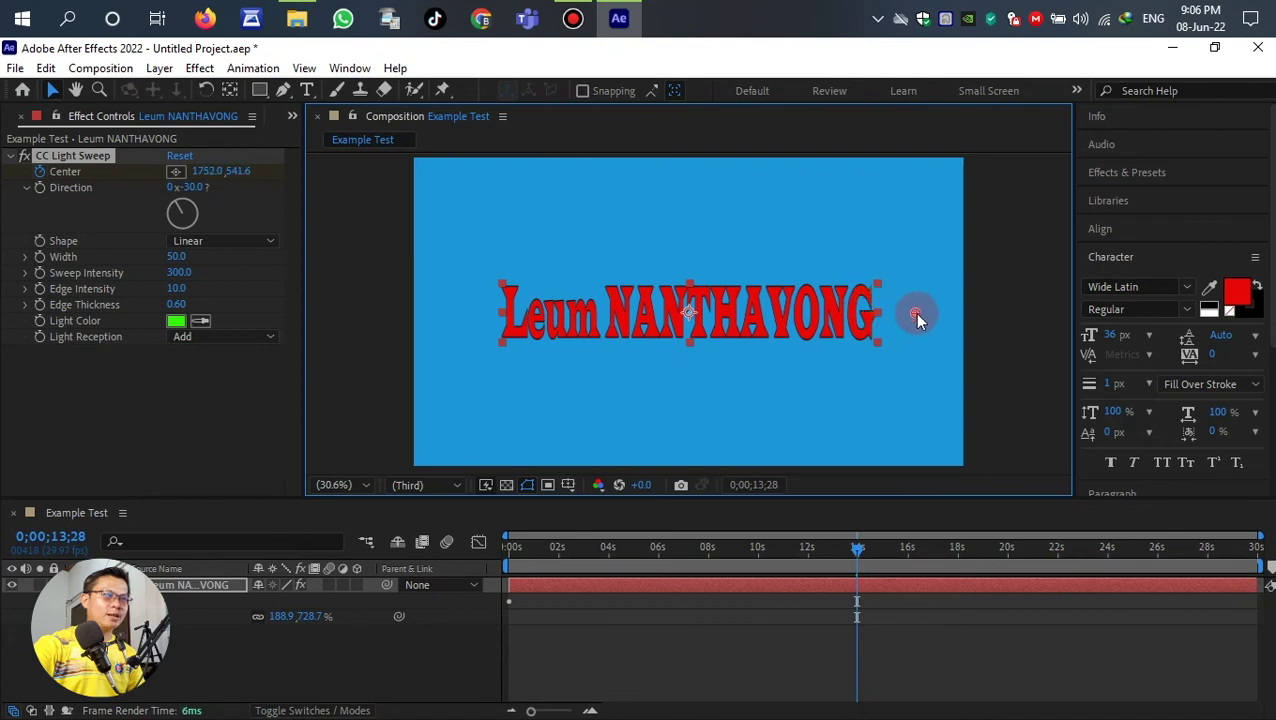
drag(858, 548, 484, 589)
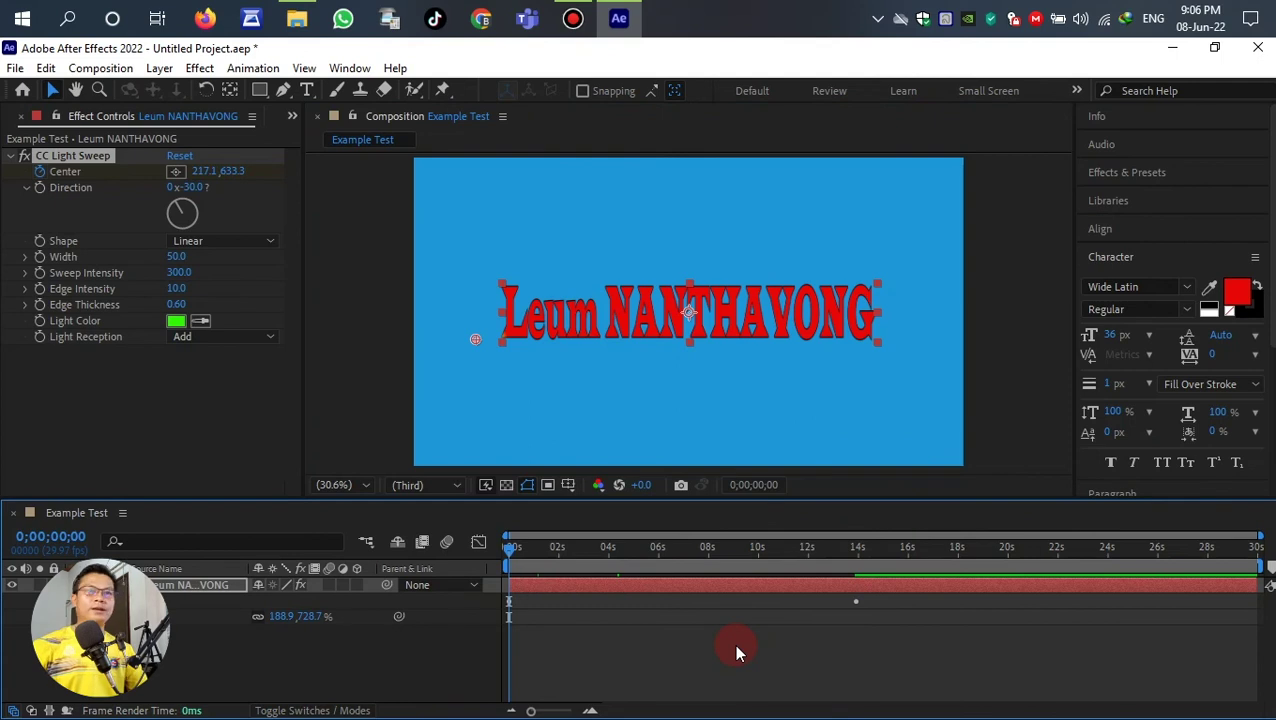
key(space)
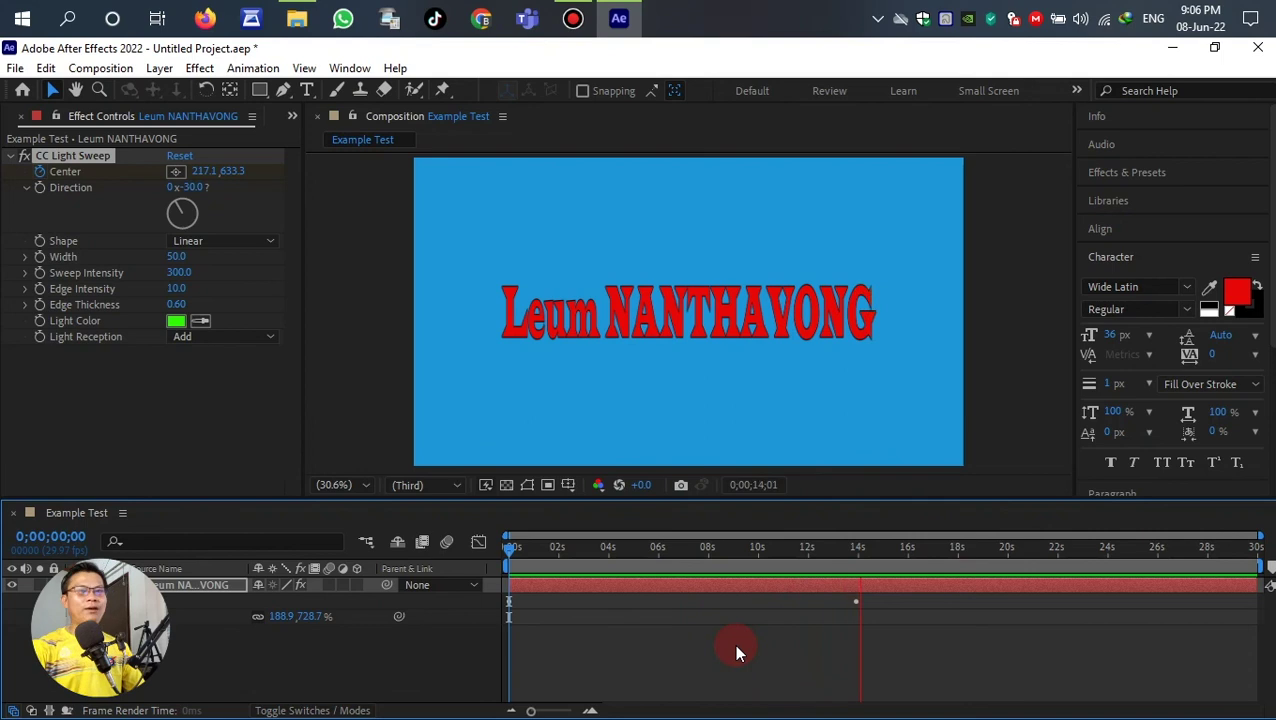
key(space)
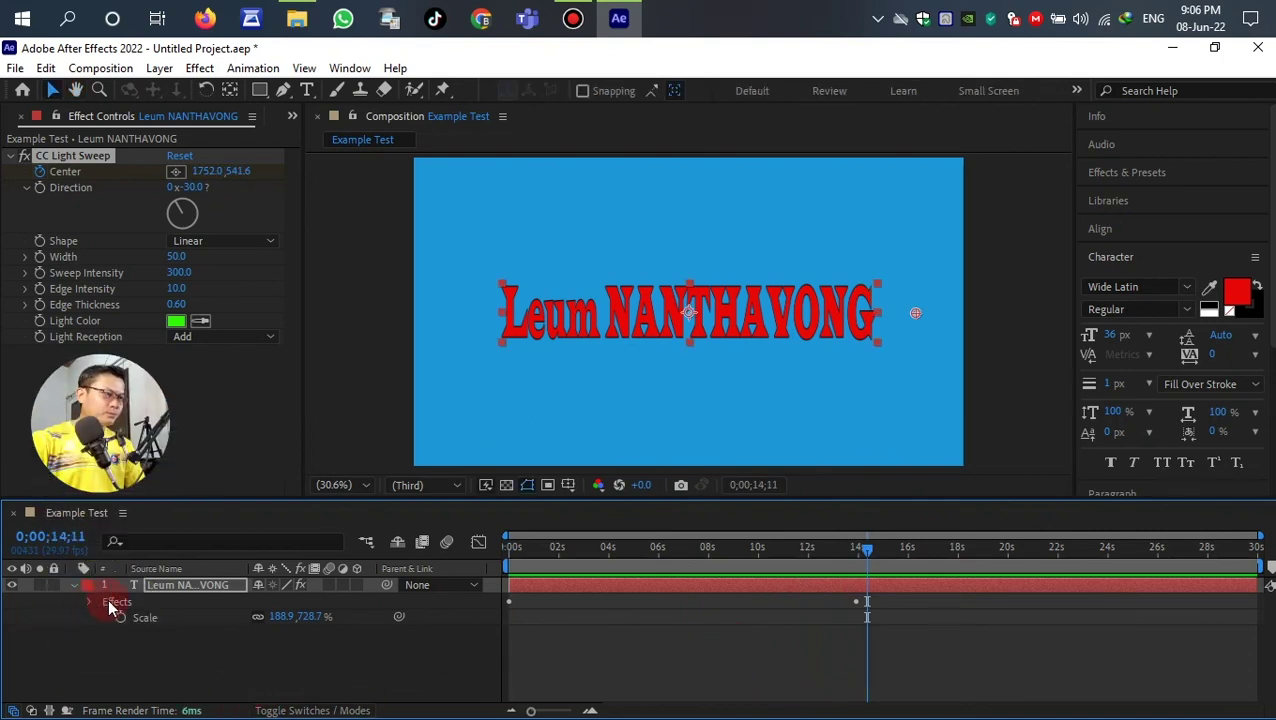
Step: Reveal the Center keyframes and pull the end keyframe back to about 2 seconds, previewing the sweep
click(153, 587)
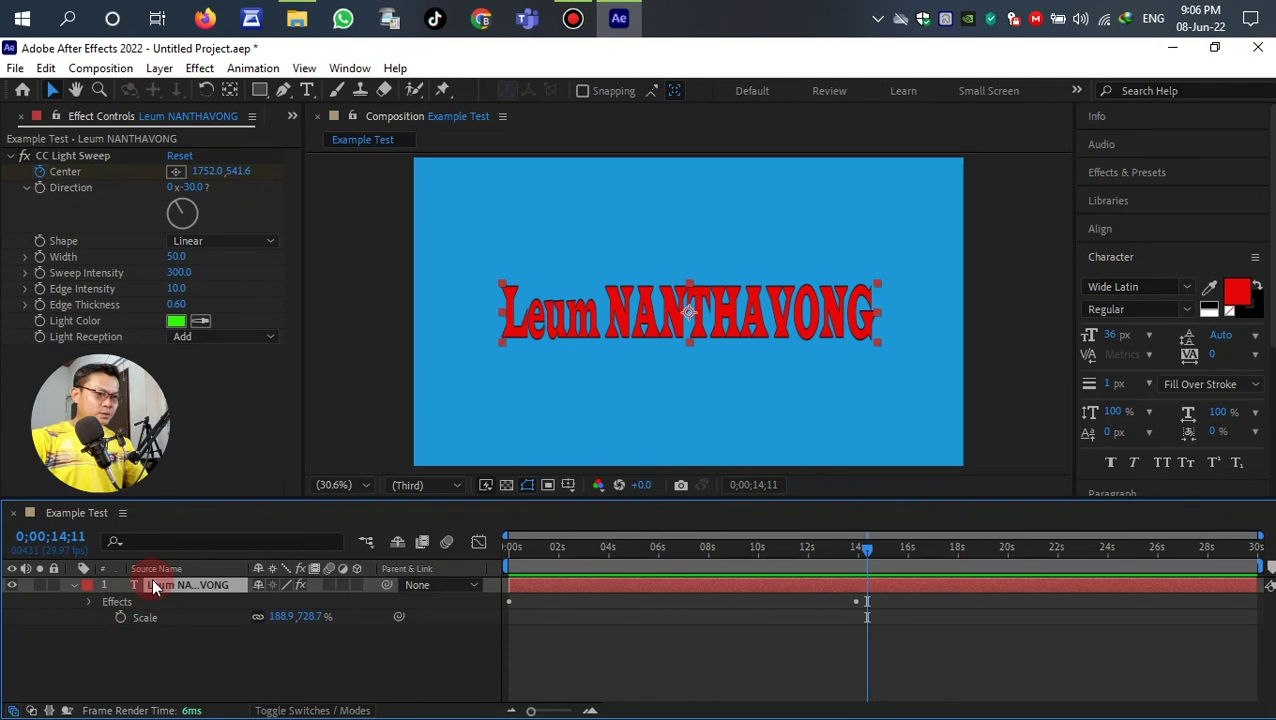
key(u)
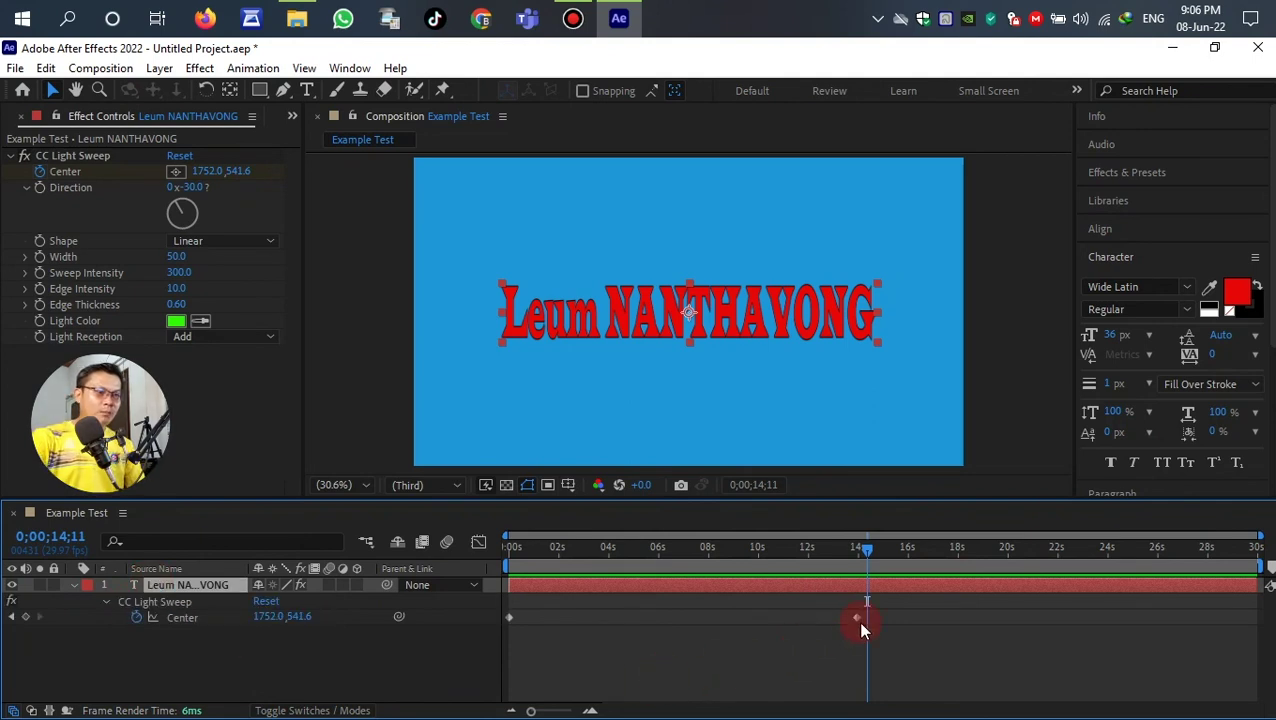
drag(857, 617, 835, 618)
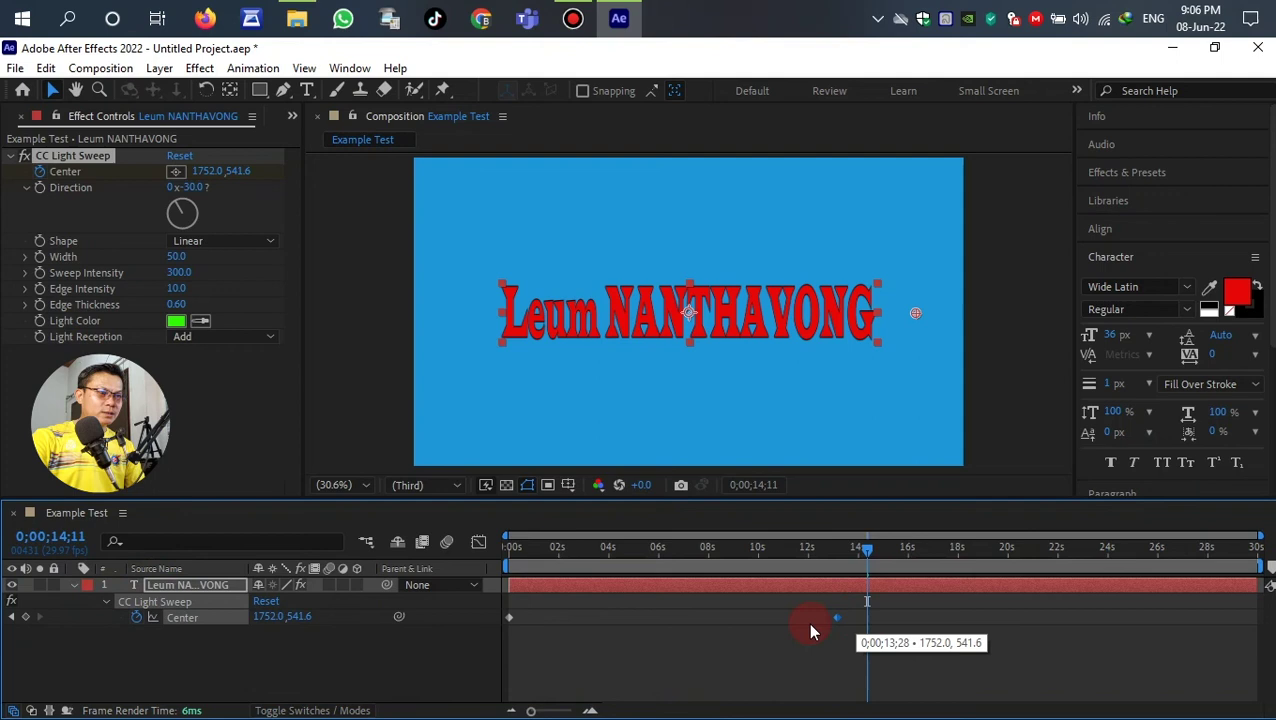
drag(626, 615, 617, 615)
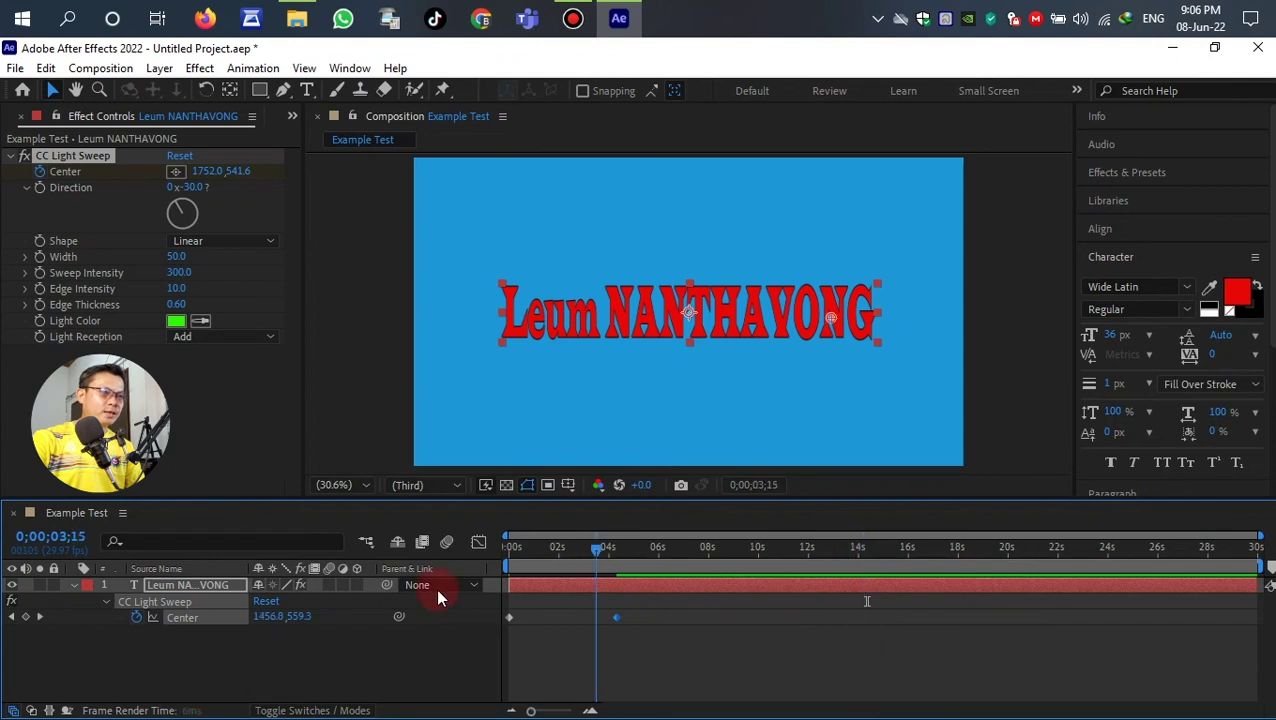
key(Home)
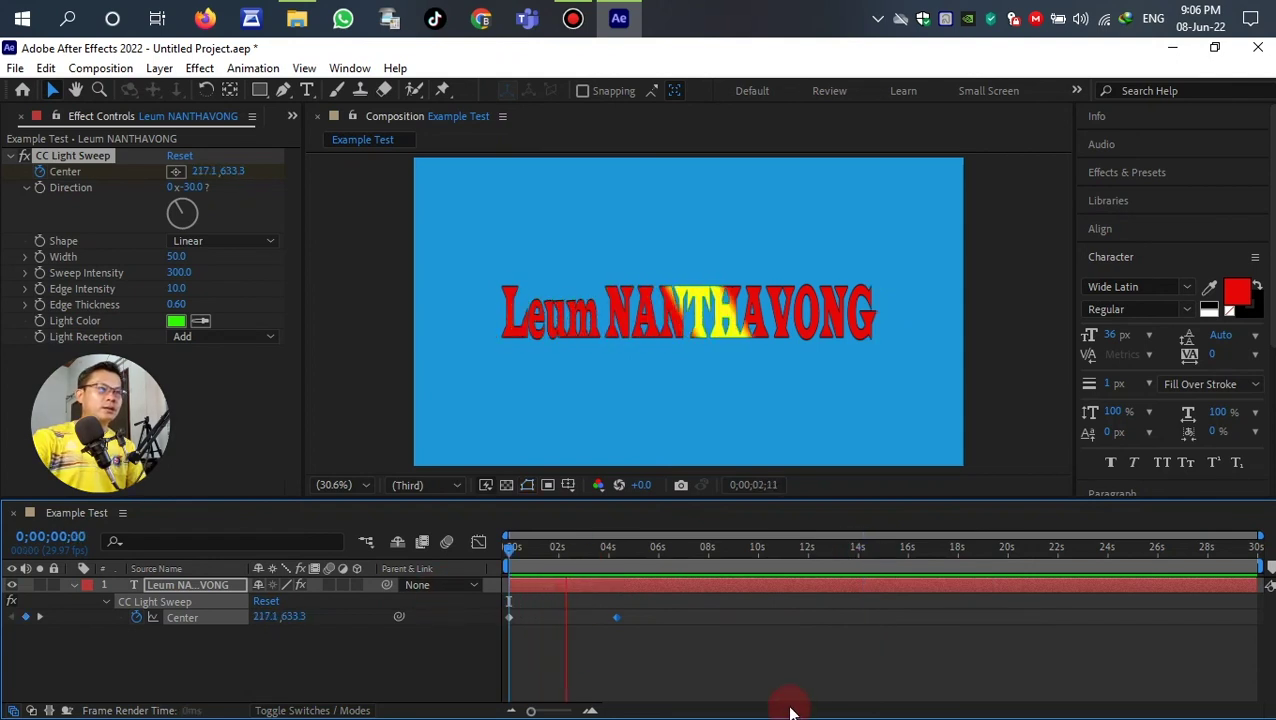
key(space)
drag(618, 617, 562, 614)
drag(565, 563, 507, 558)
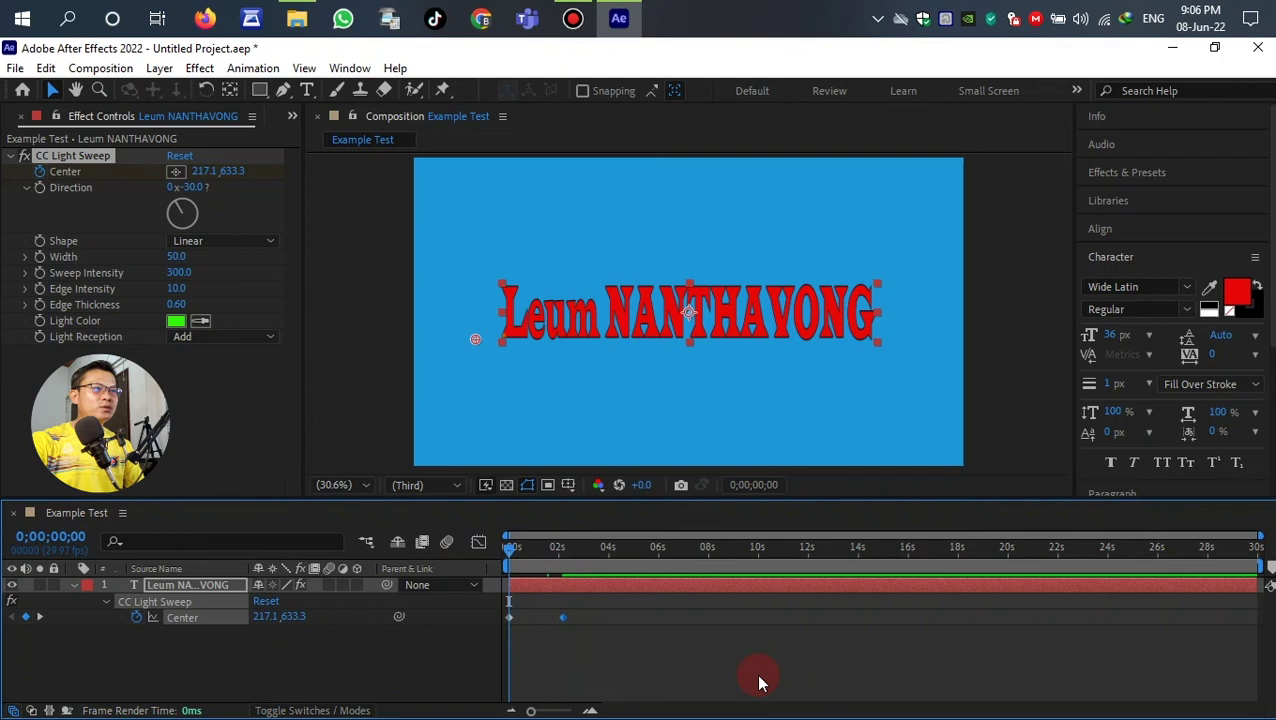
key(space)
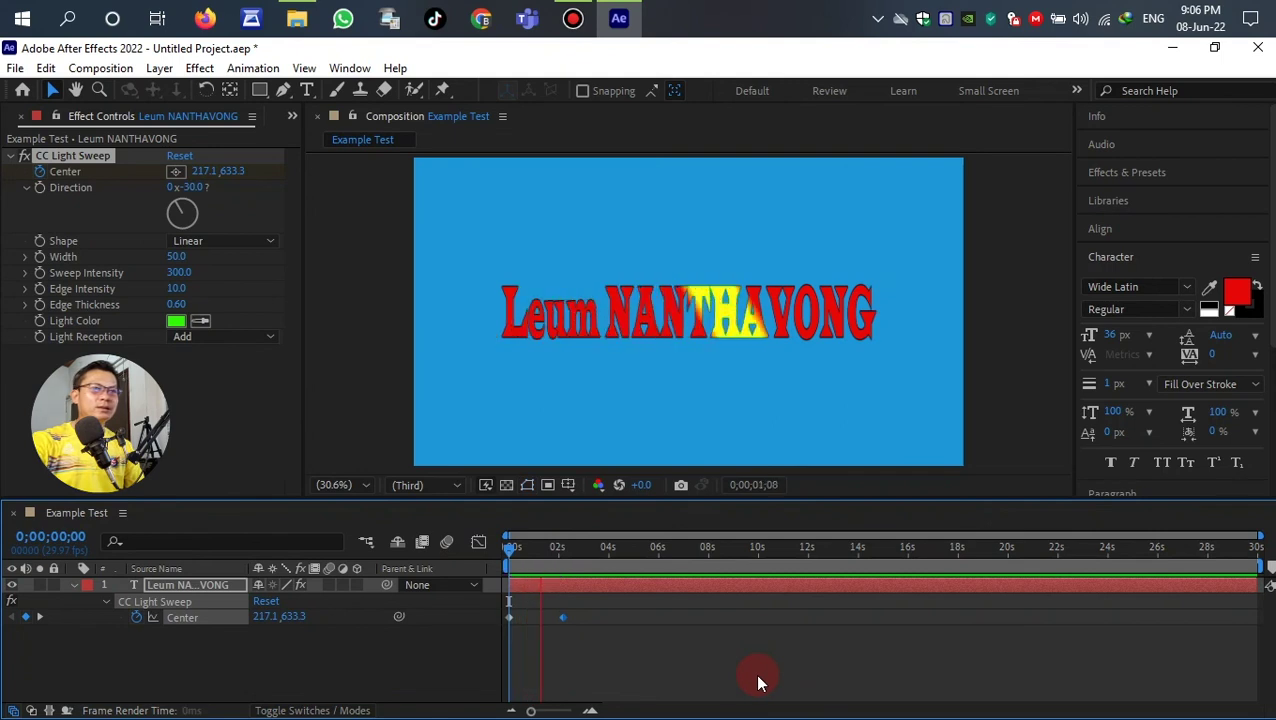
key(space)
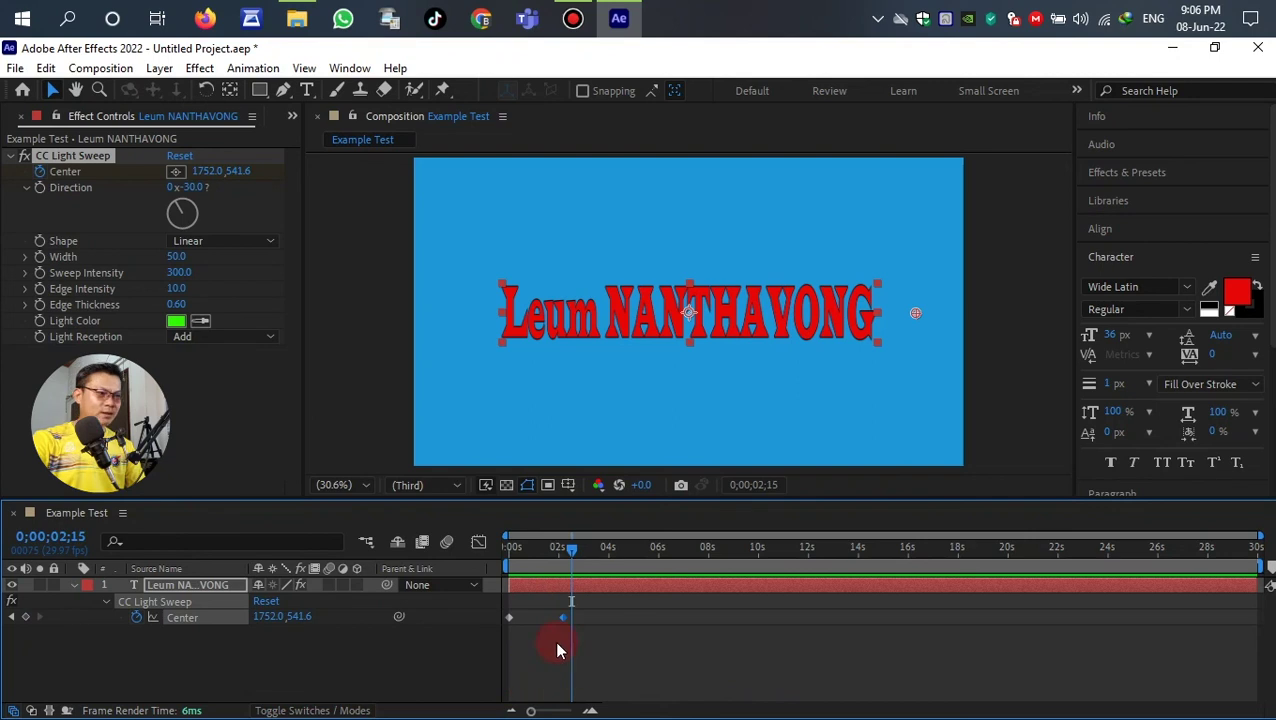
Step: Move the end keyframe to about 1;06, preview it, and start a new composition
drag(563, 618, 540, 617)
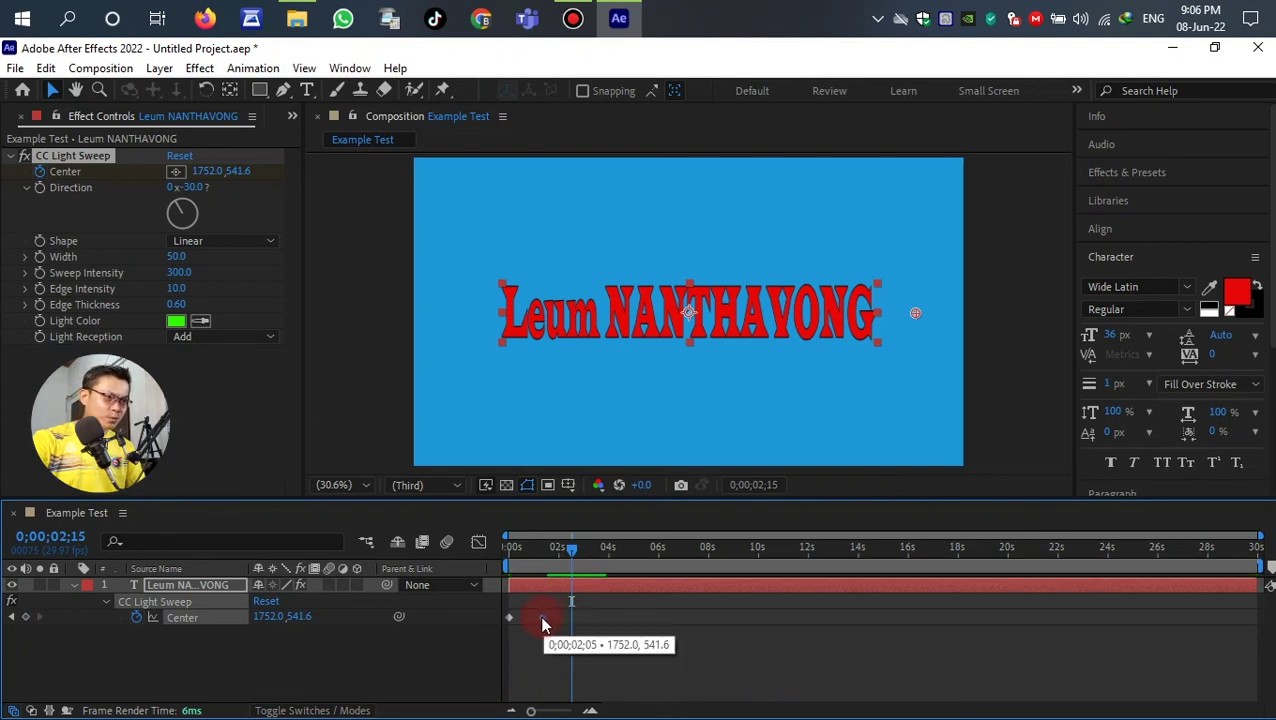
drag(571, 549, 558, 549)
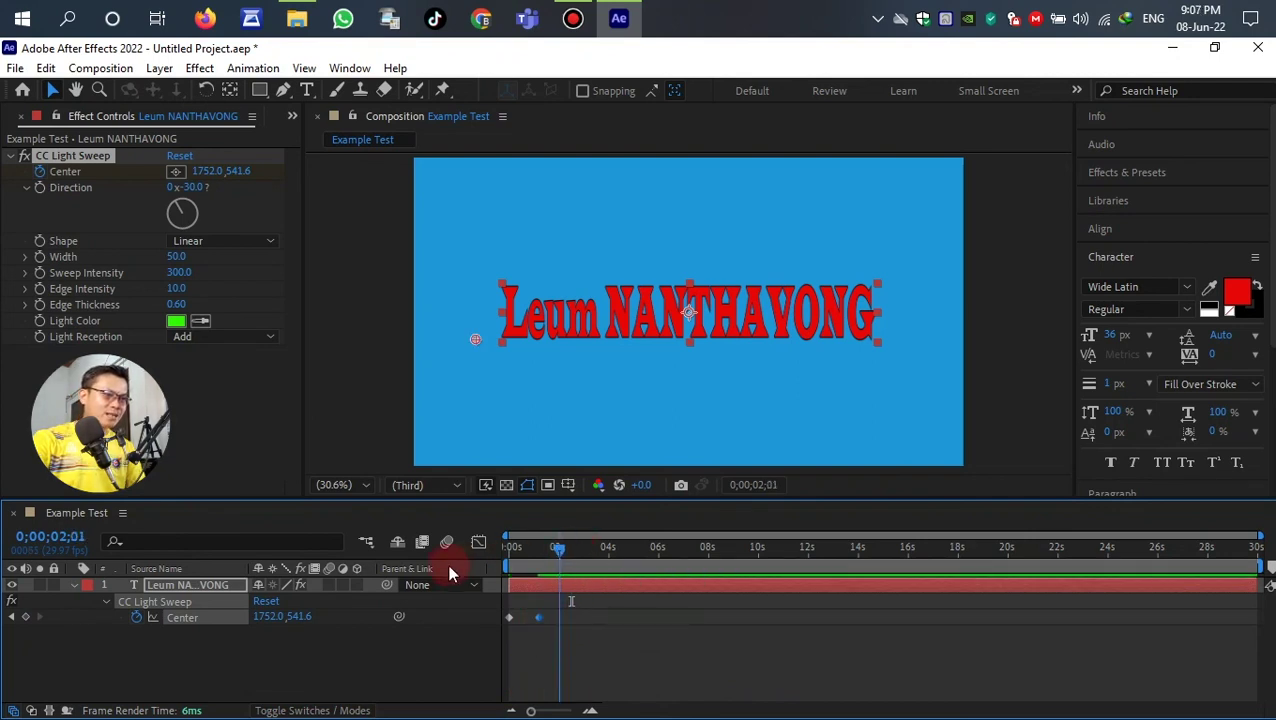
click(536, 626)
key(space)
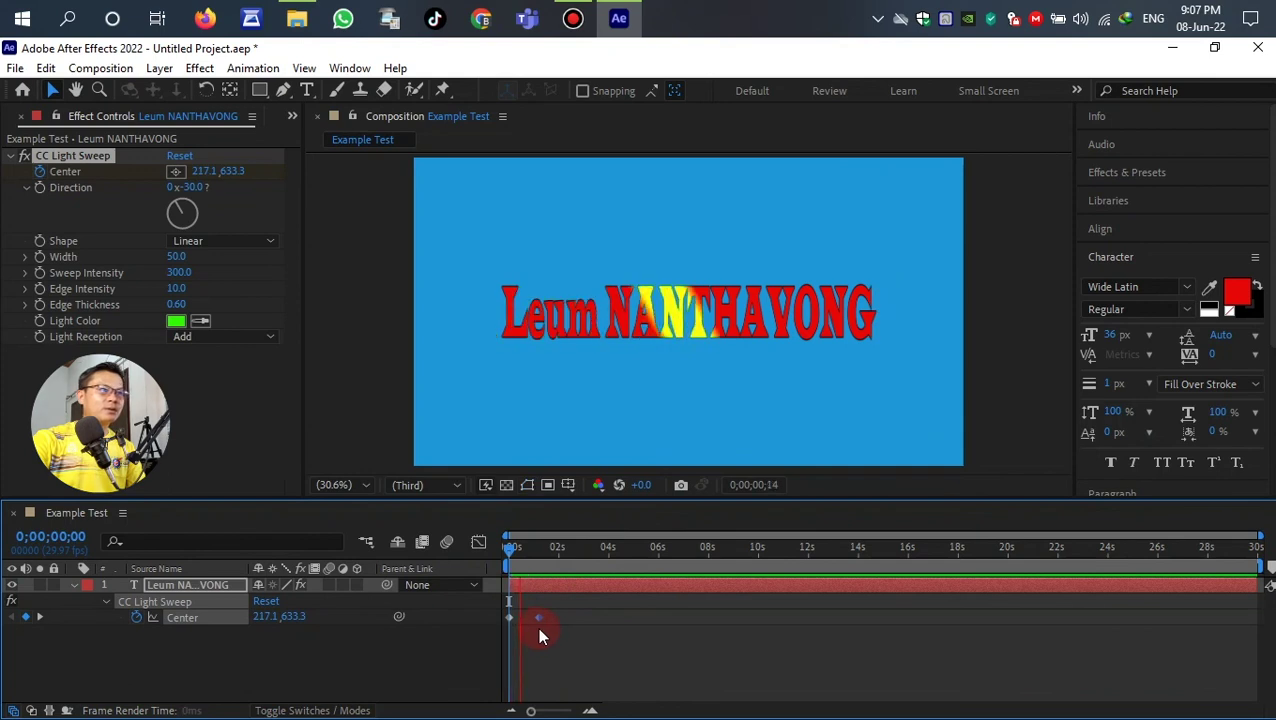
key(space)
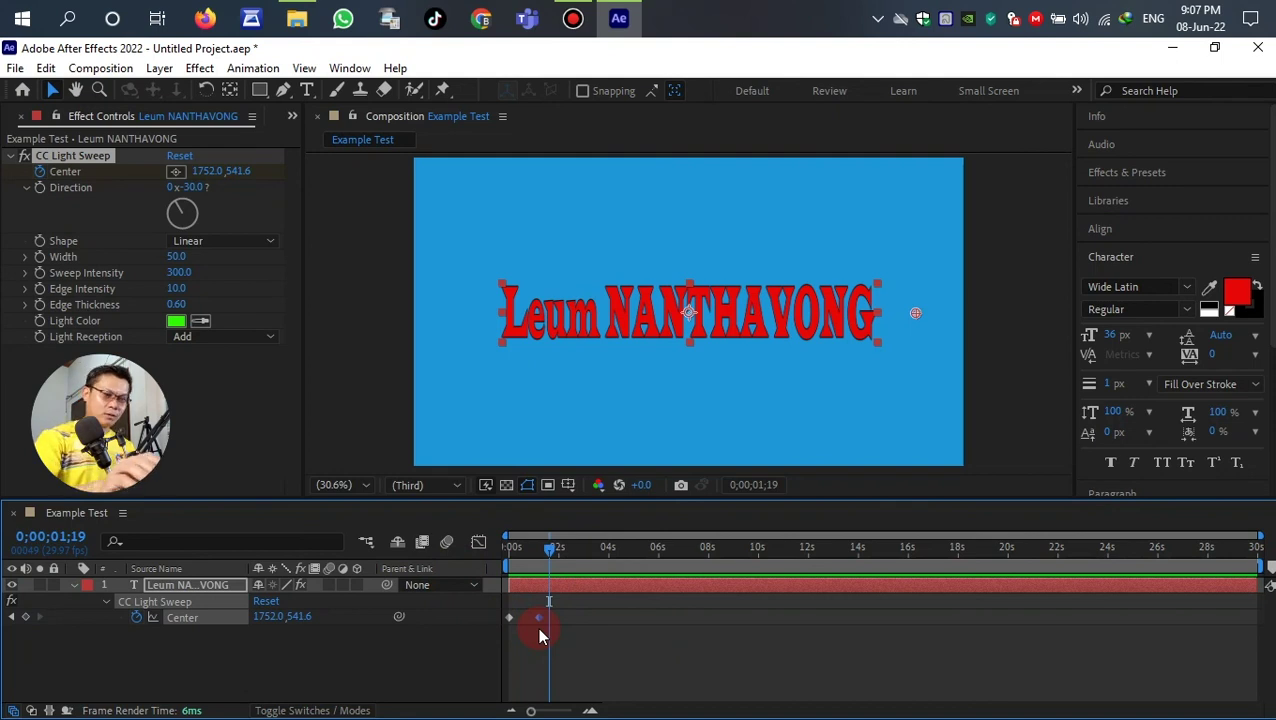
key(ctrl+n)
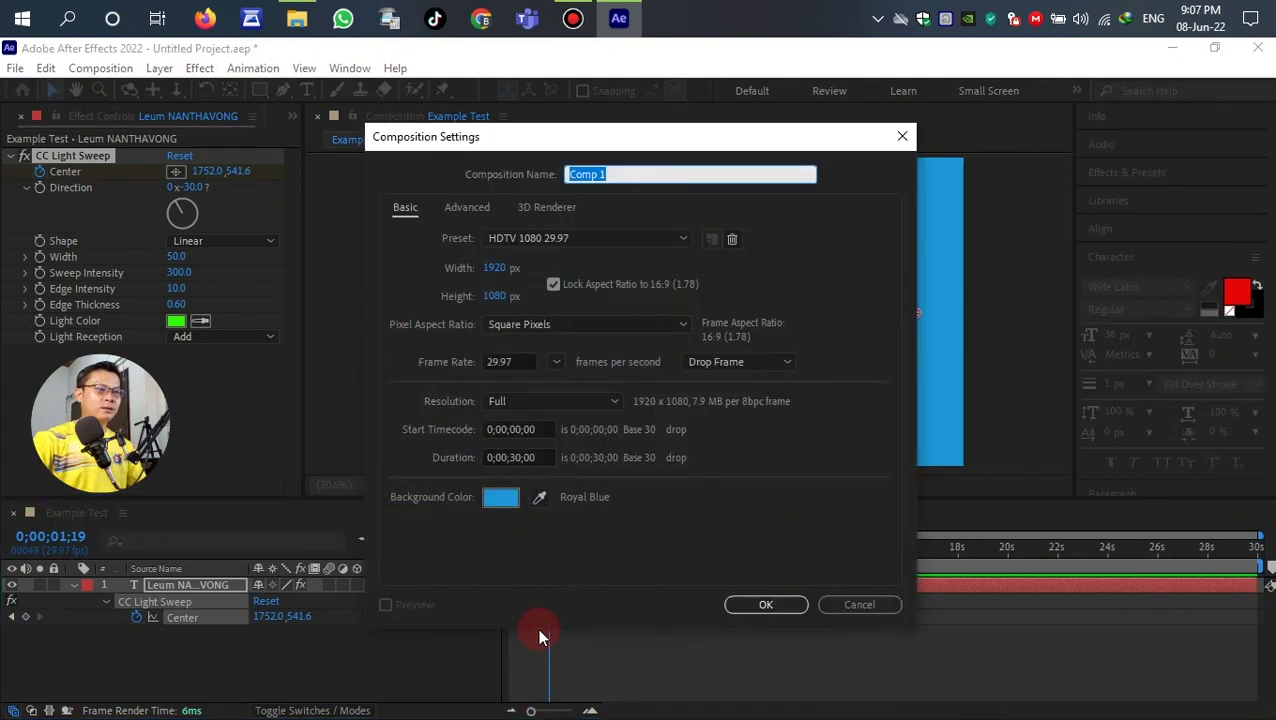
Step: Cancel the new composition and end the work area at about 2 seconds
click(857, 605)
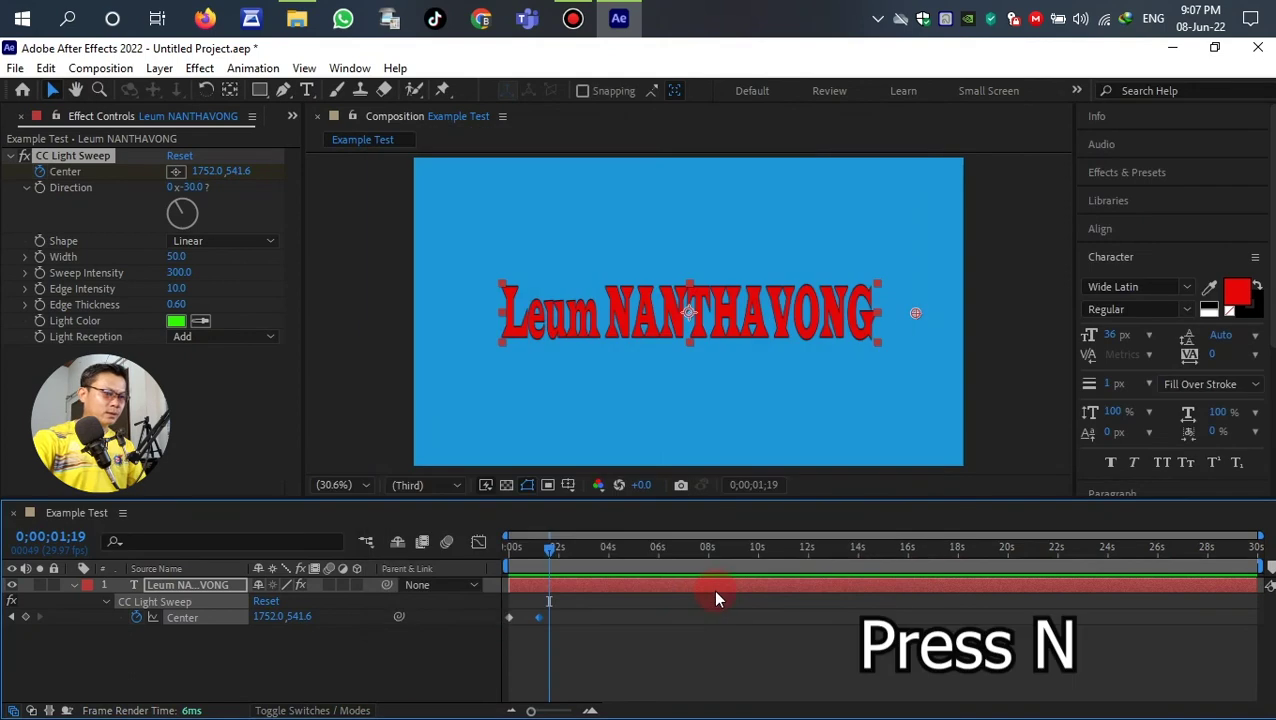
key(n)
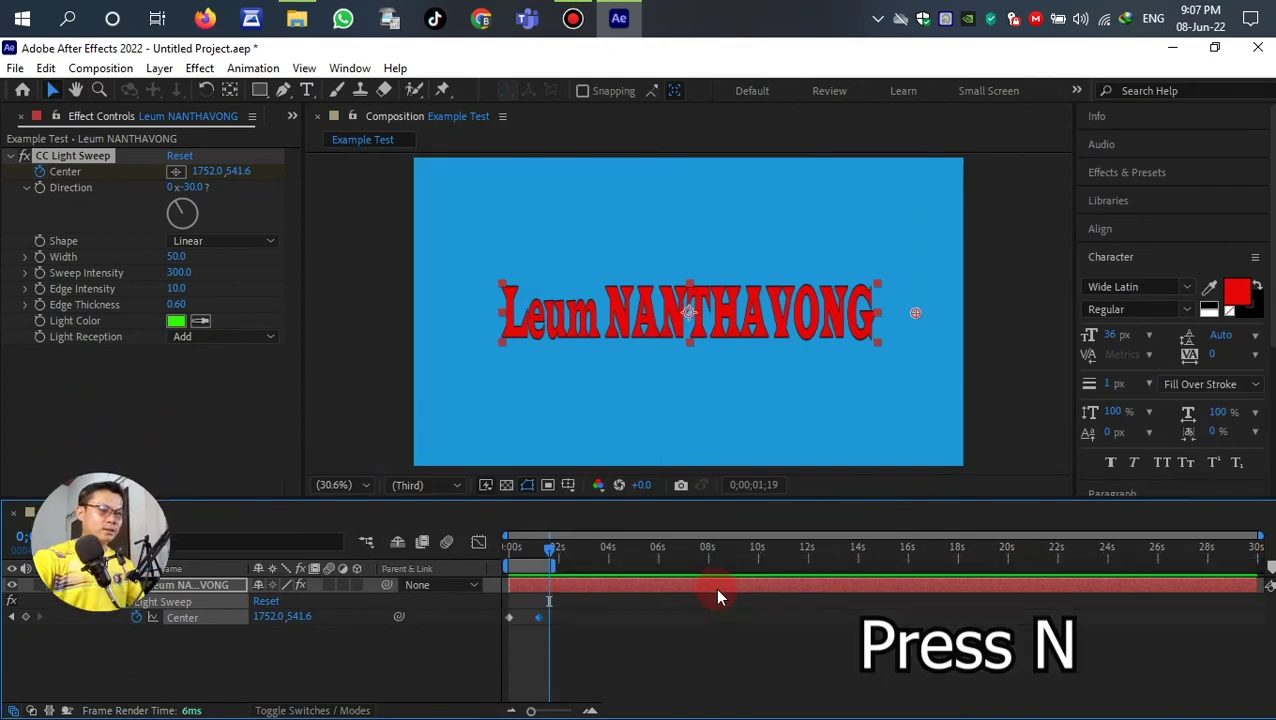
click(590, 710)
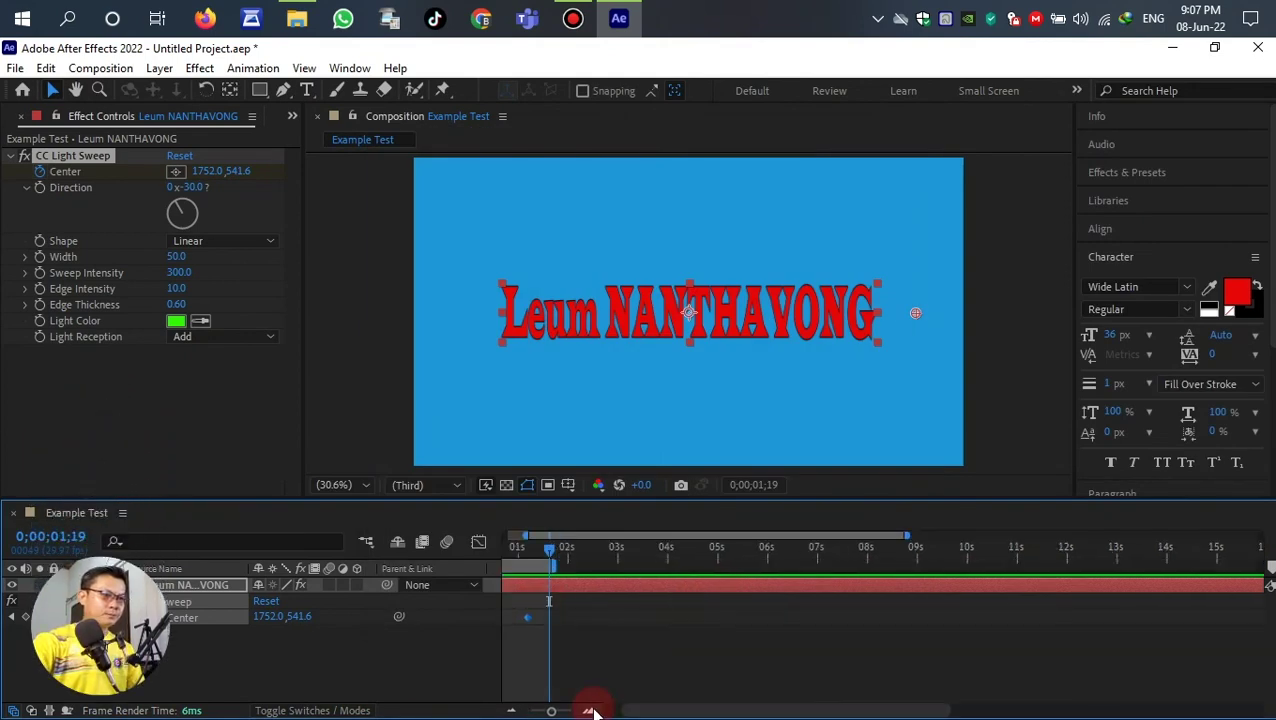
click(590, 710)
drag(563, 713, 548, 710)
Step: Preview the looping 2-second sweep from the start, then deselect the text layer
key(Home)
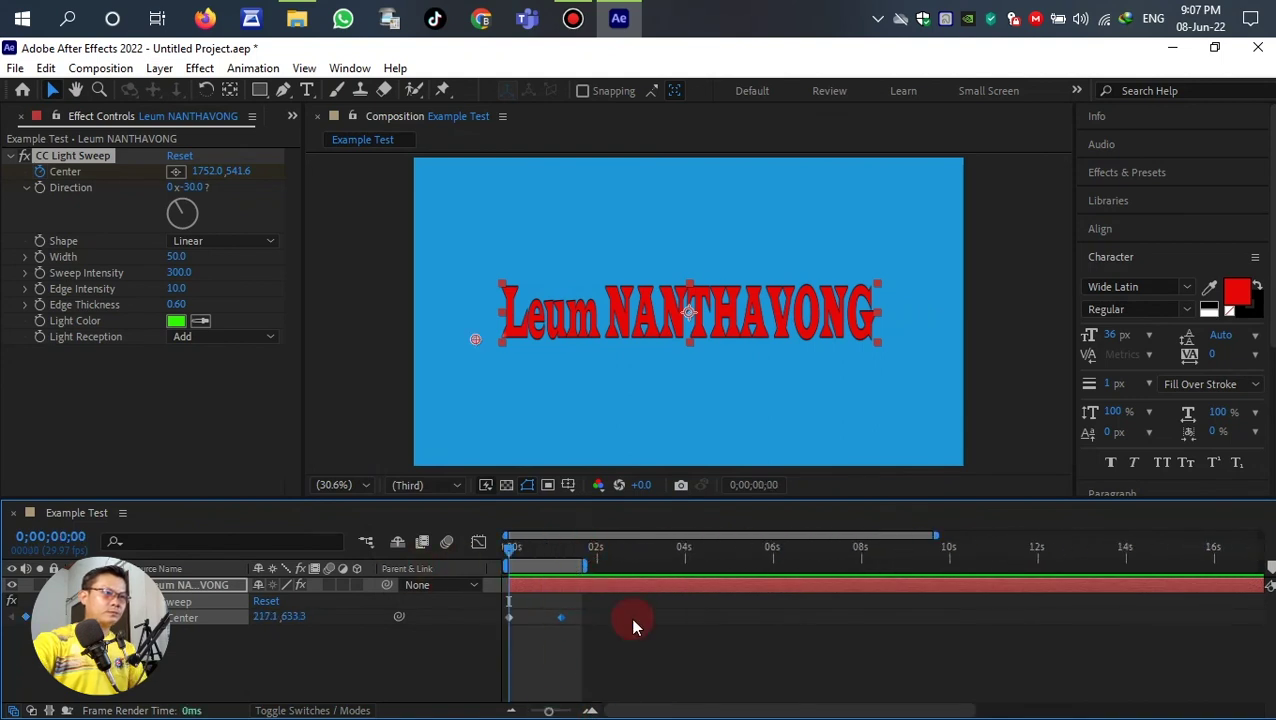
key(space)
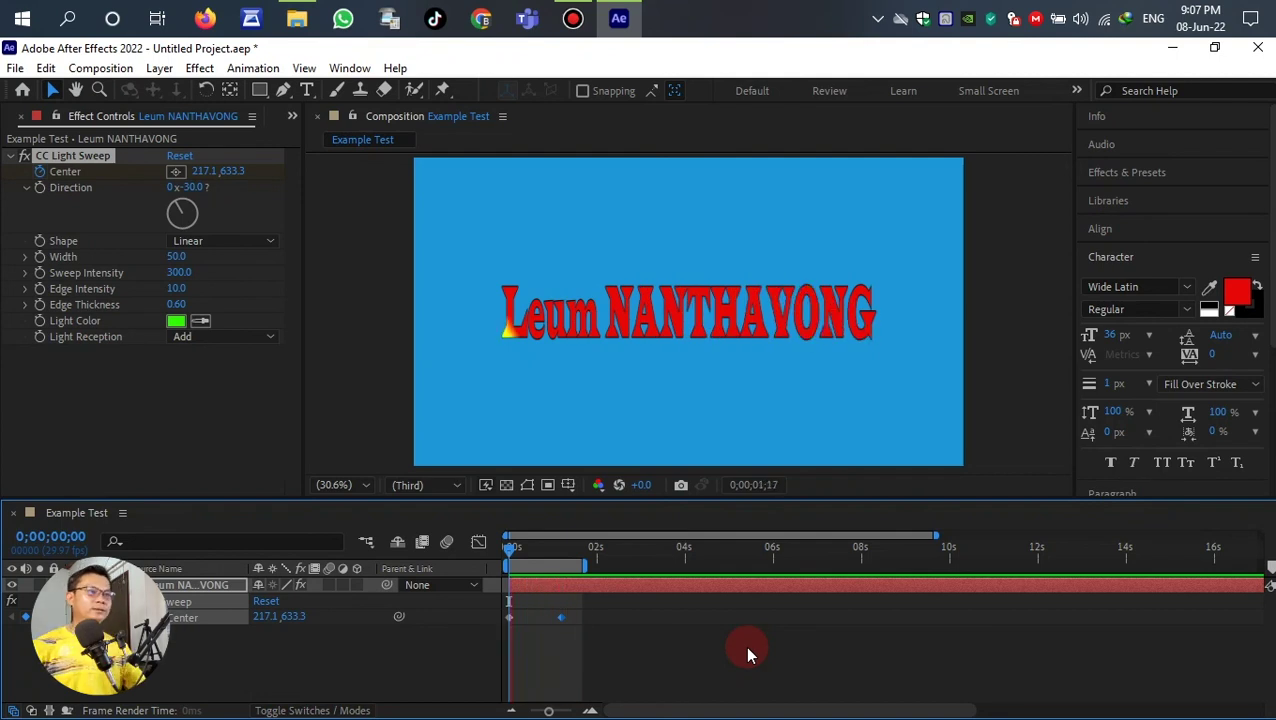
key(space)
click(745, 646)
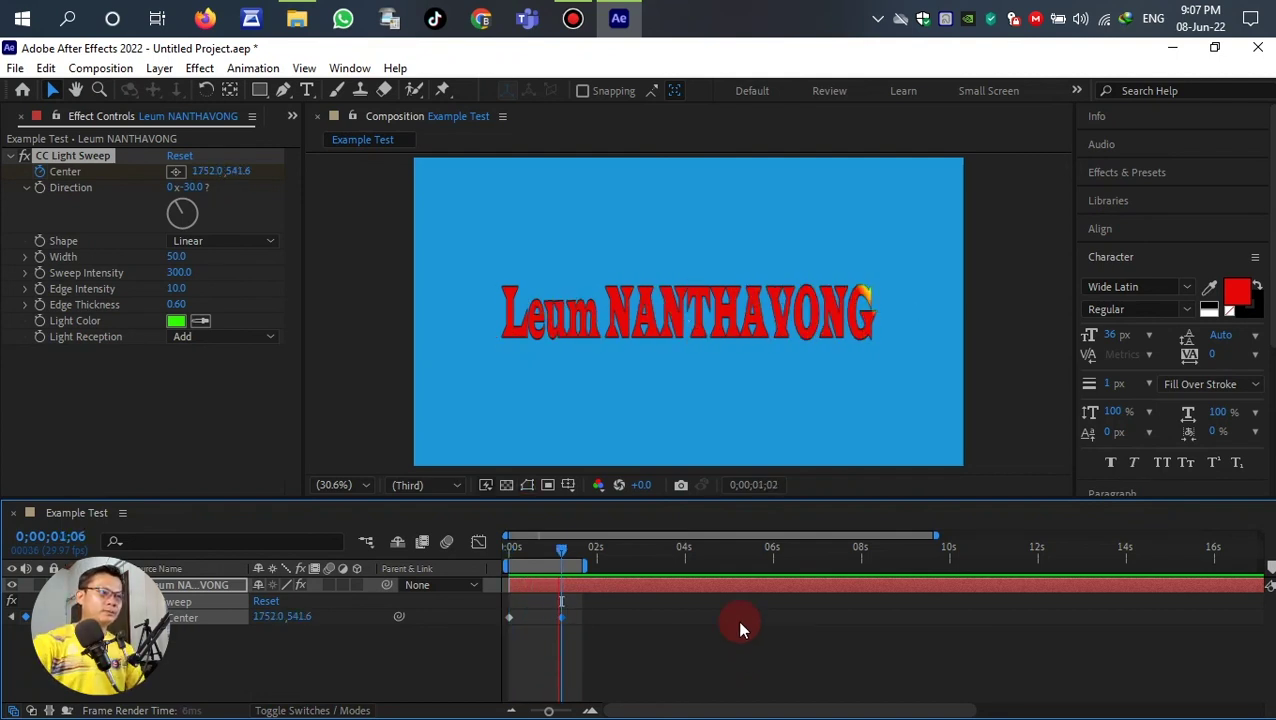